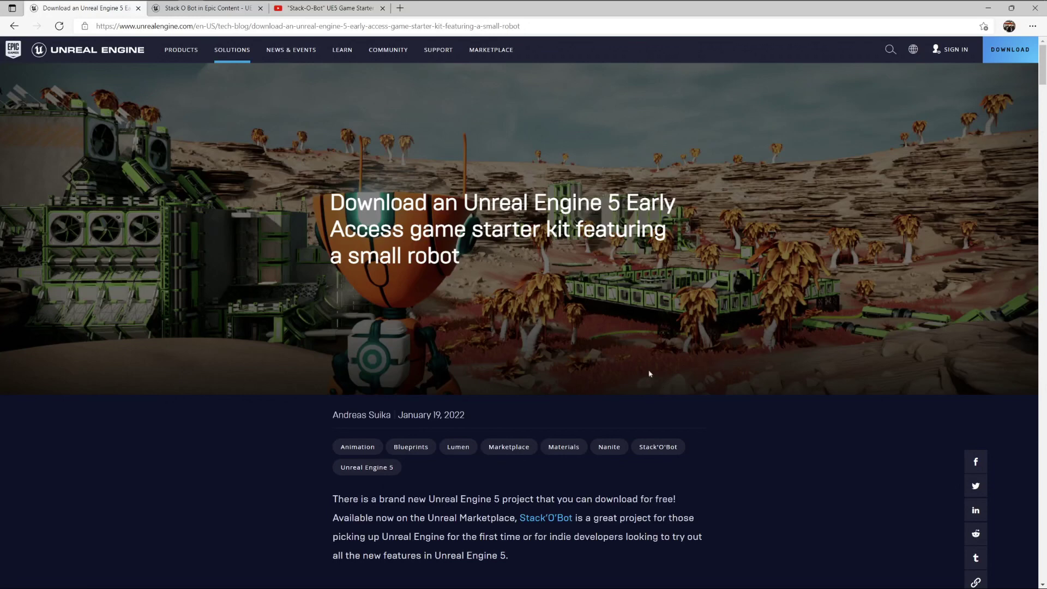
Read the Stack'O'Bot article's introduction, overview video section, and sections on character features and Control Rig animation.
scroll(730, 415, down, 3)
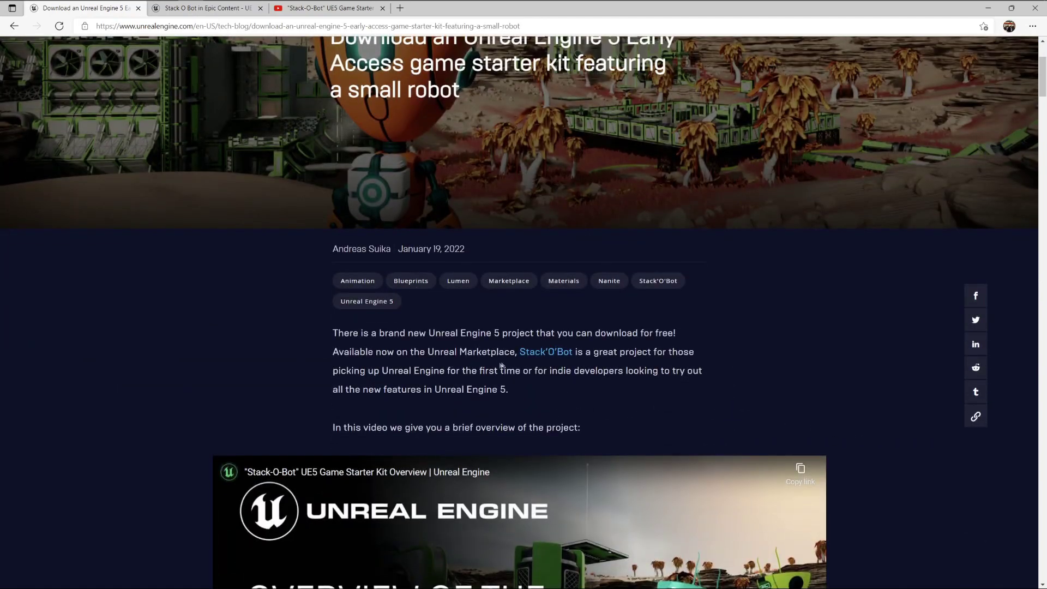
scroll(501, 365, down, 5)
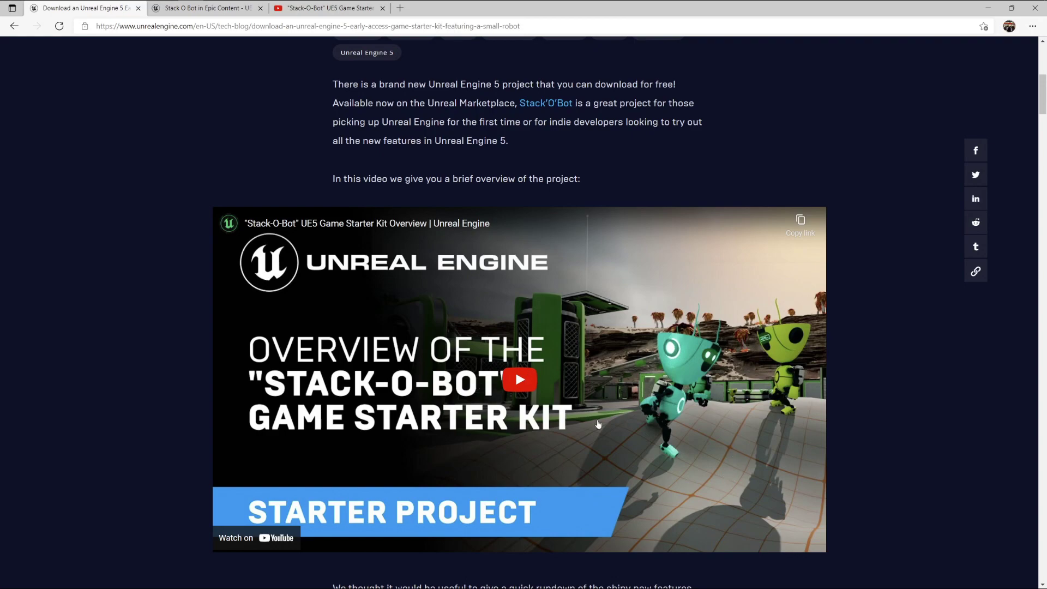
scroll(598, 424, down, 2)
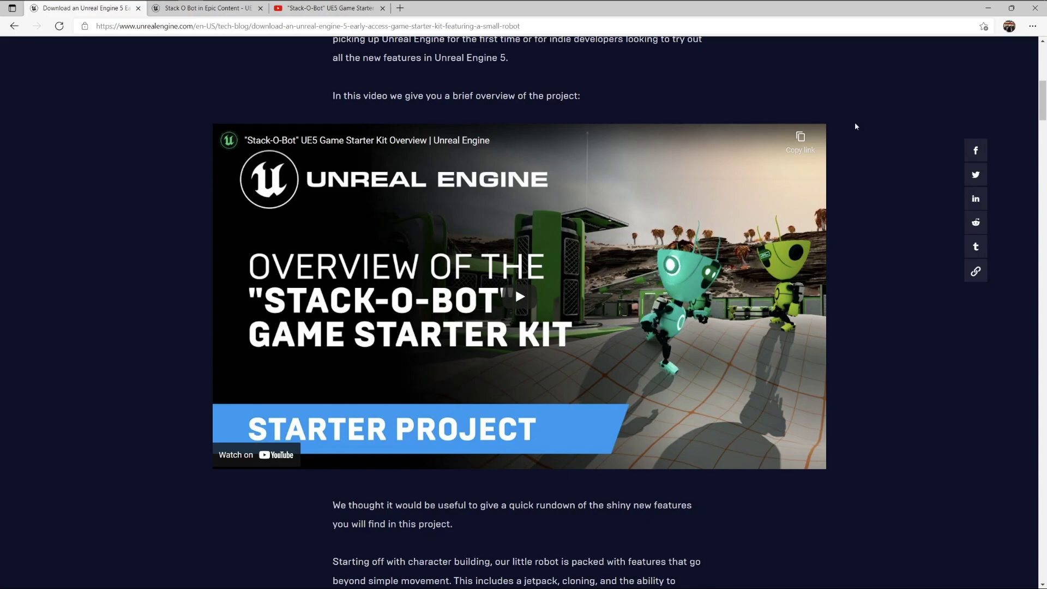
scroll(855, 126, down, 9)
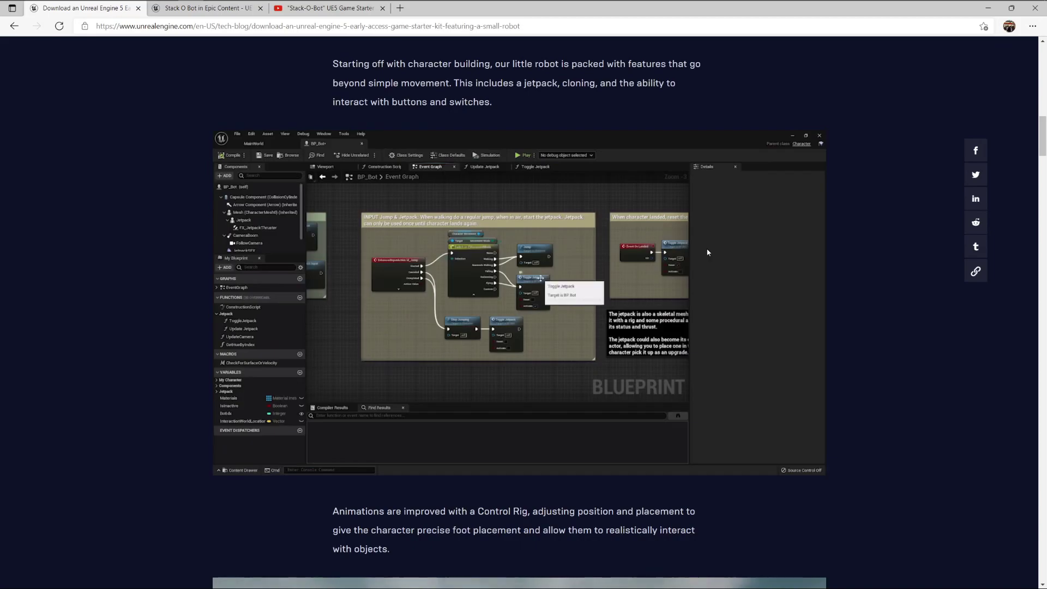
scroll(707, 251, down, 9)
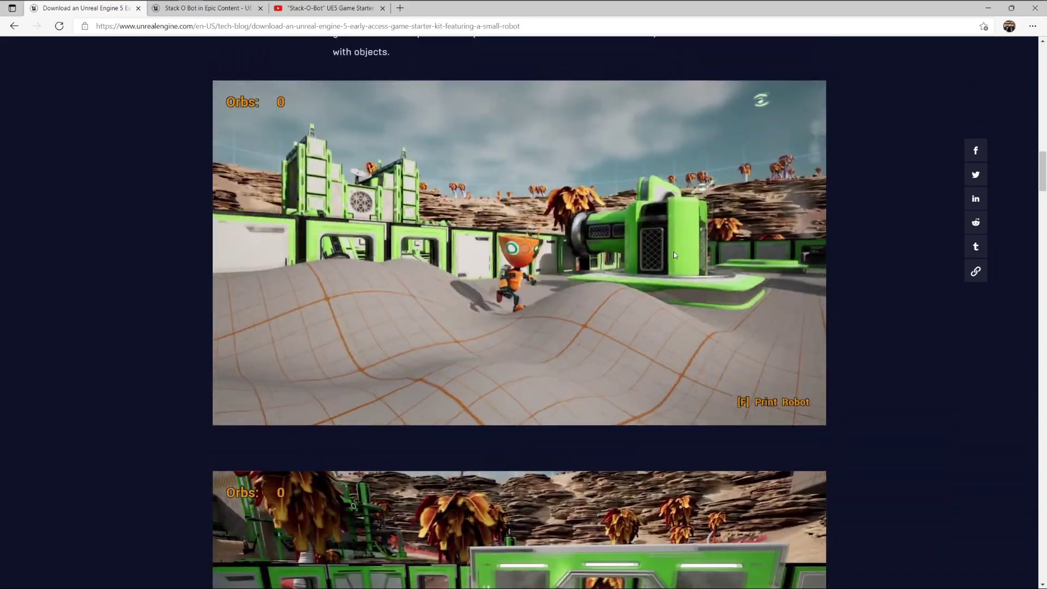
scroll(675, 256, down, 2)
scroll(674, 256, up, 2)
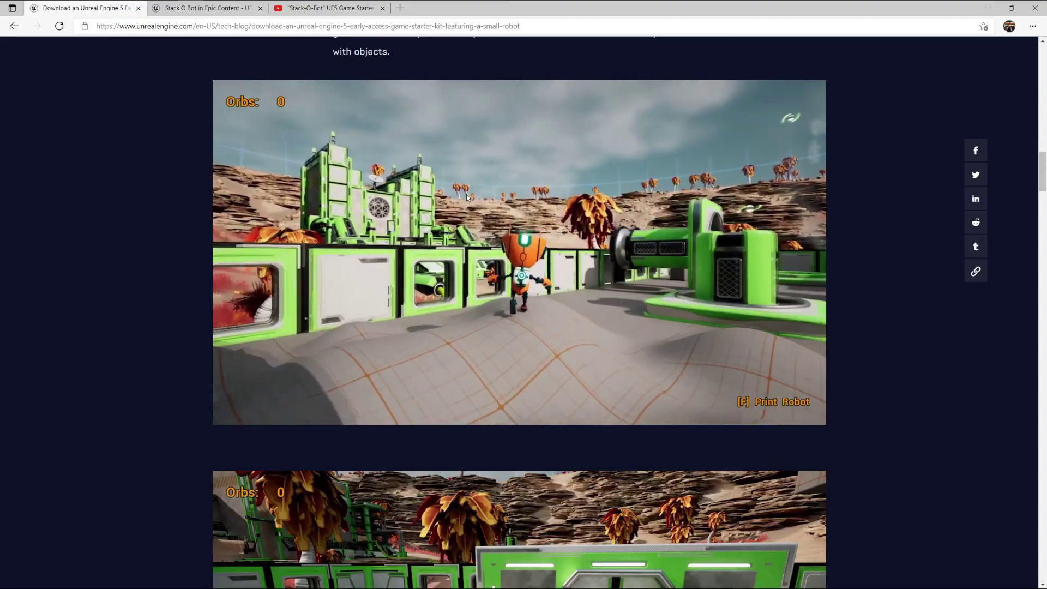
scroll(475, 221, down, 5)
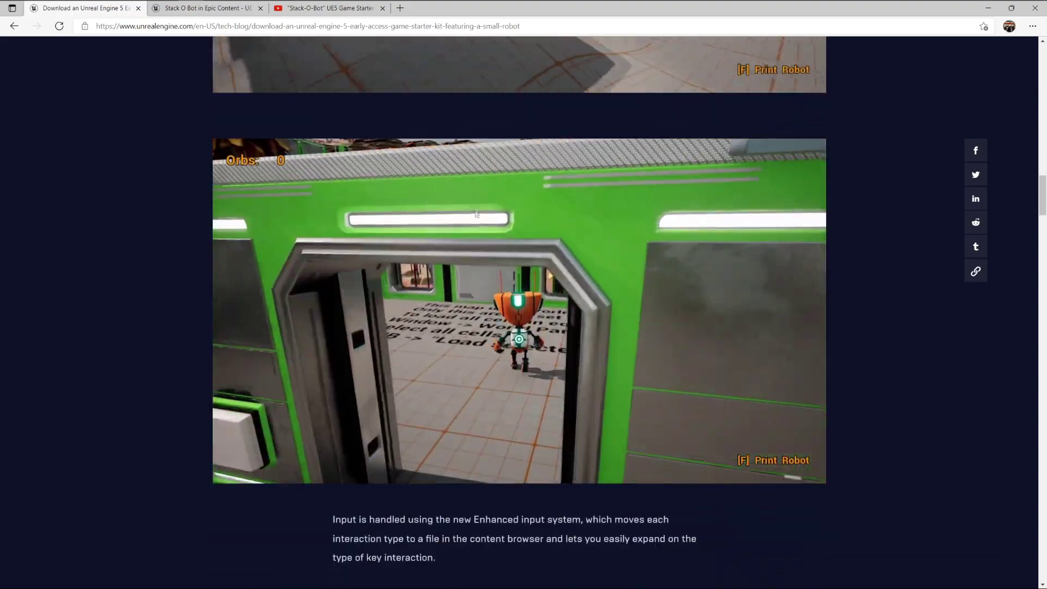
scroll(677, 254, down, 1)
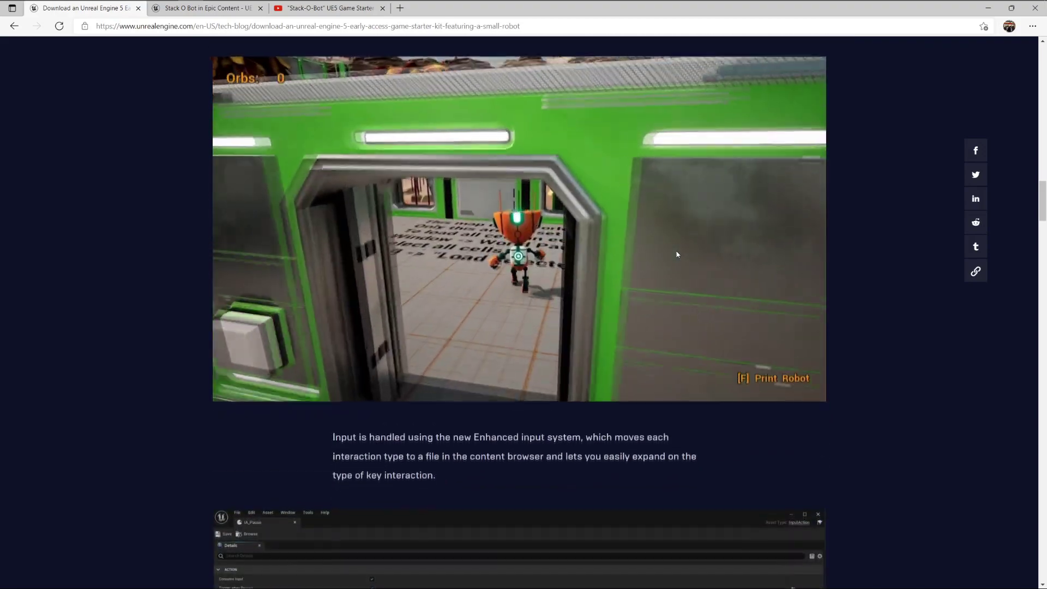
scroll(677, 254, down, 1)
scroll(676, 254, up, 3)
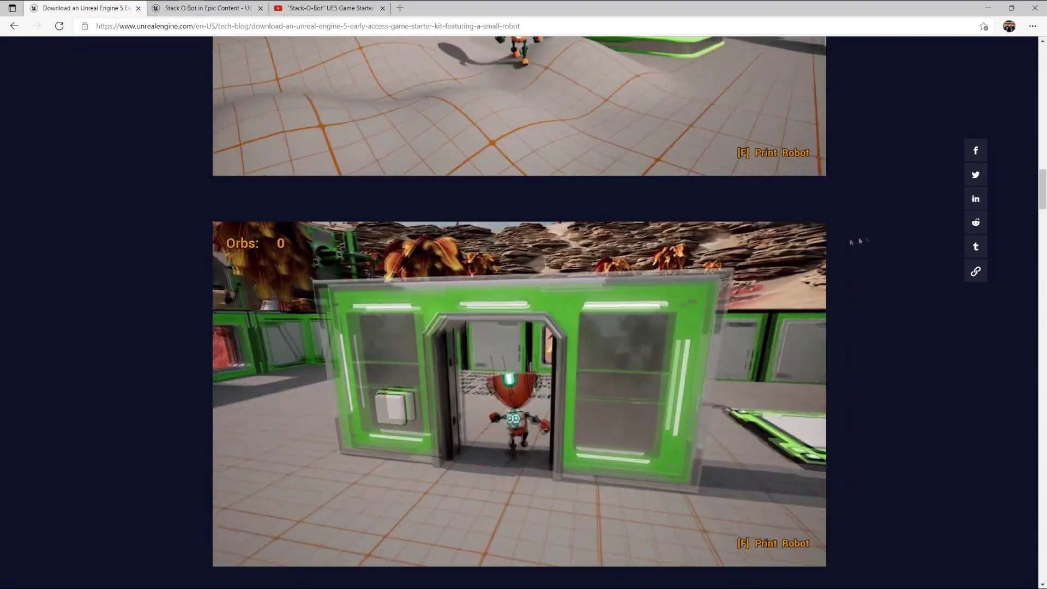
Examine the article's sections on Enhanced Input, World Partition, Packed Level Blueprints, Nanite and Lumen lighting.
scroll(872, 241, down, 6)
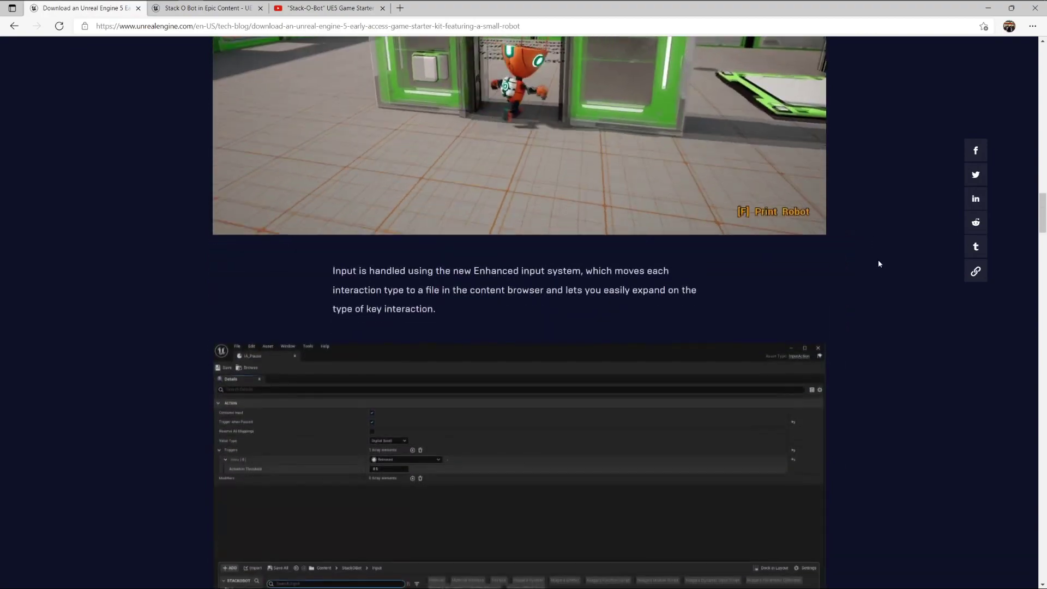
scroll(878, 267, down, 9)
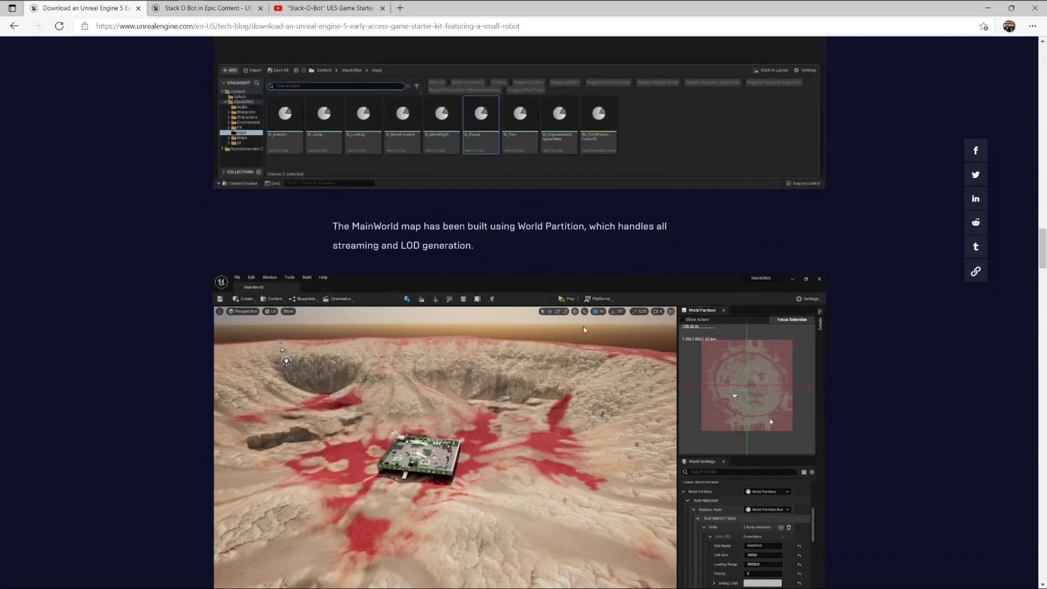
scroll(524, 311, down, 3)
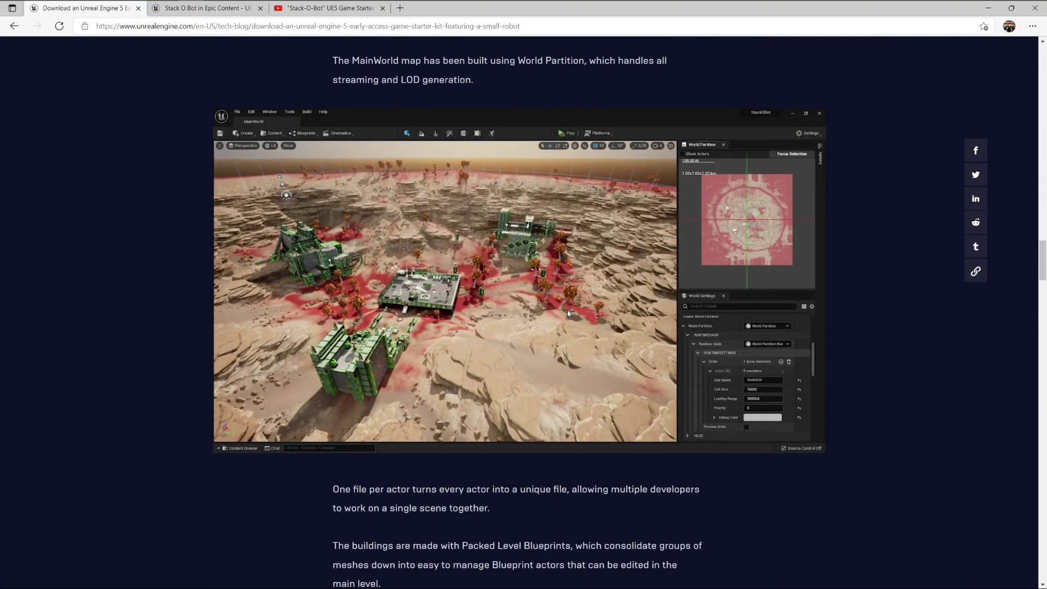
scroll(533, 318, down, 9)
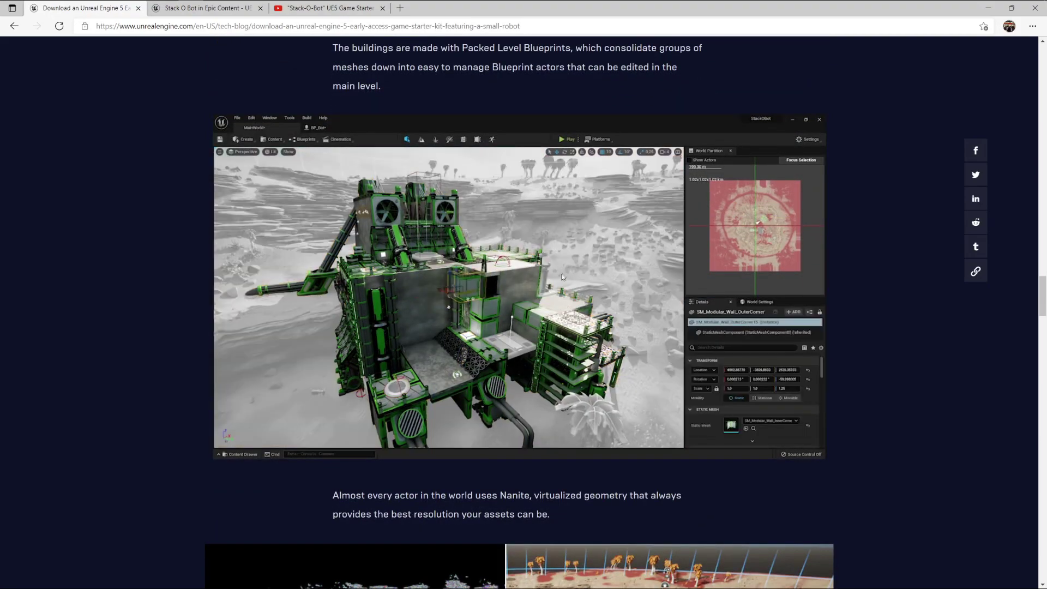
scroll(555, 268, down, 5)
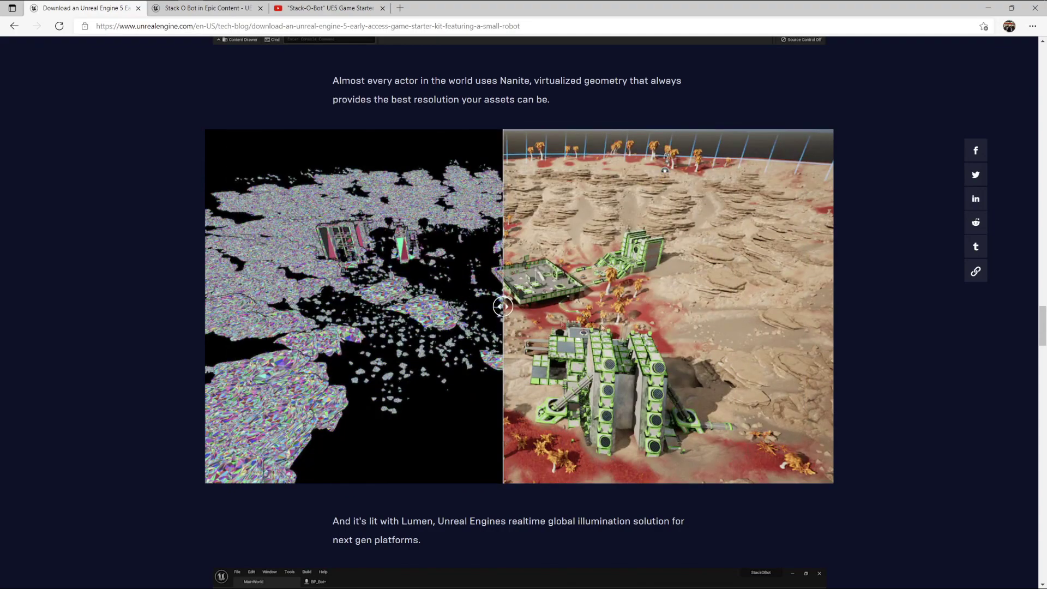
scroll(704, 337, up, 8)
scroll(704, 335, down, 1)
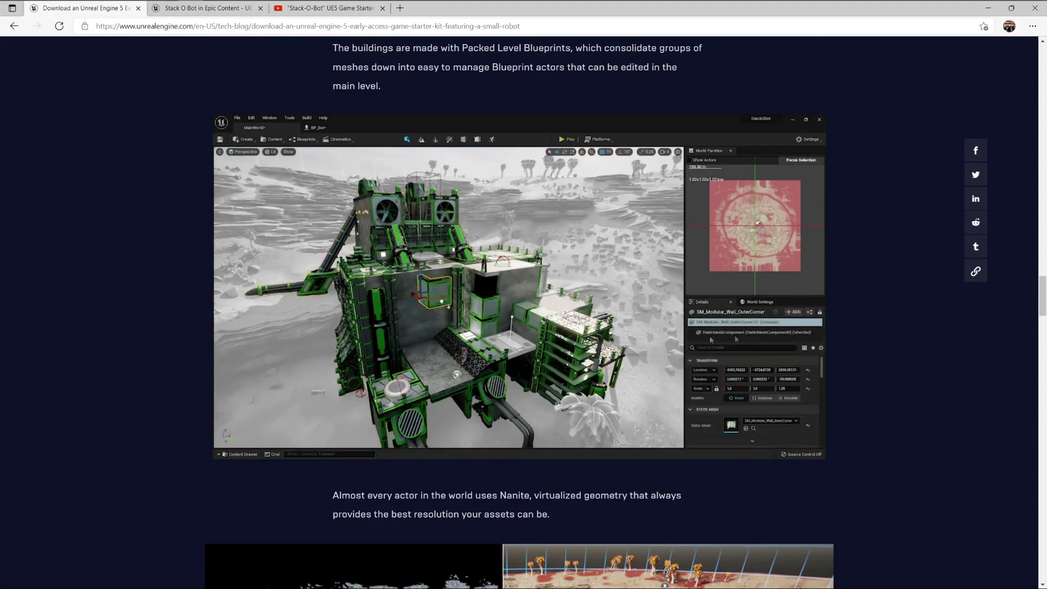
scroll(659, 303, down, 14)
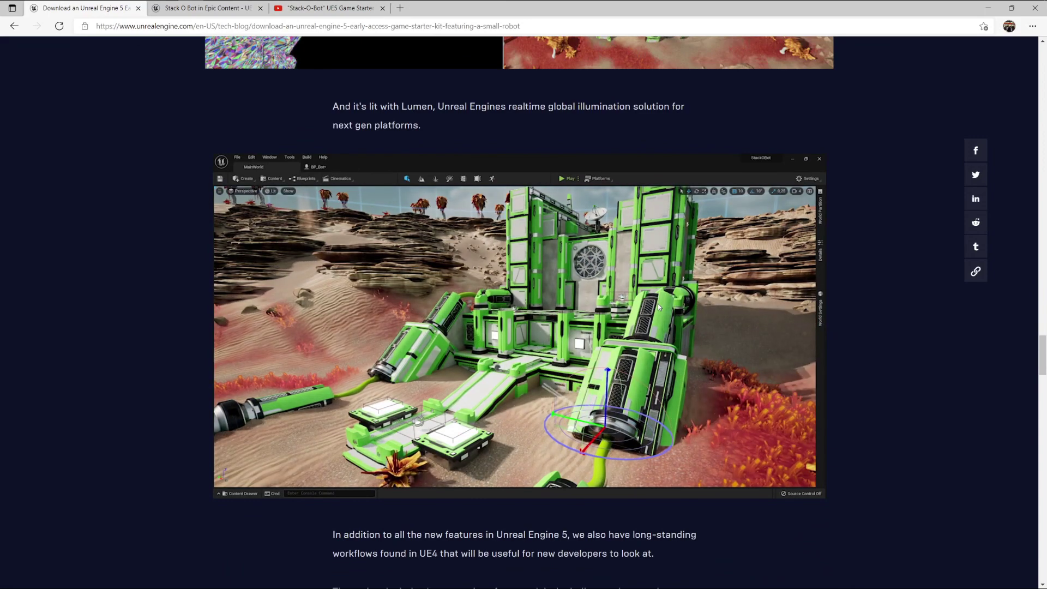
scroll(659, 307, down, 2)
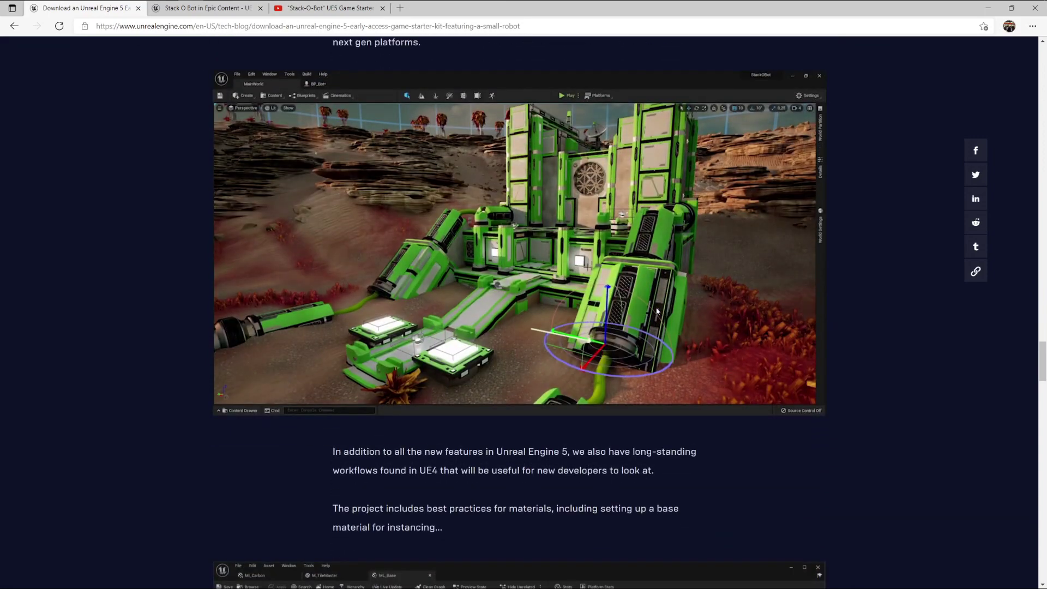
scroll(654, 308, down, 2)
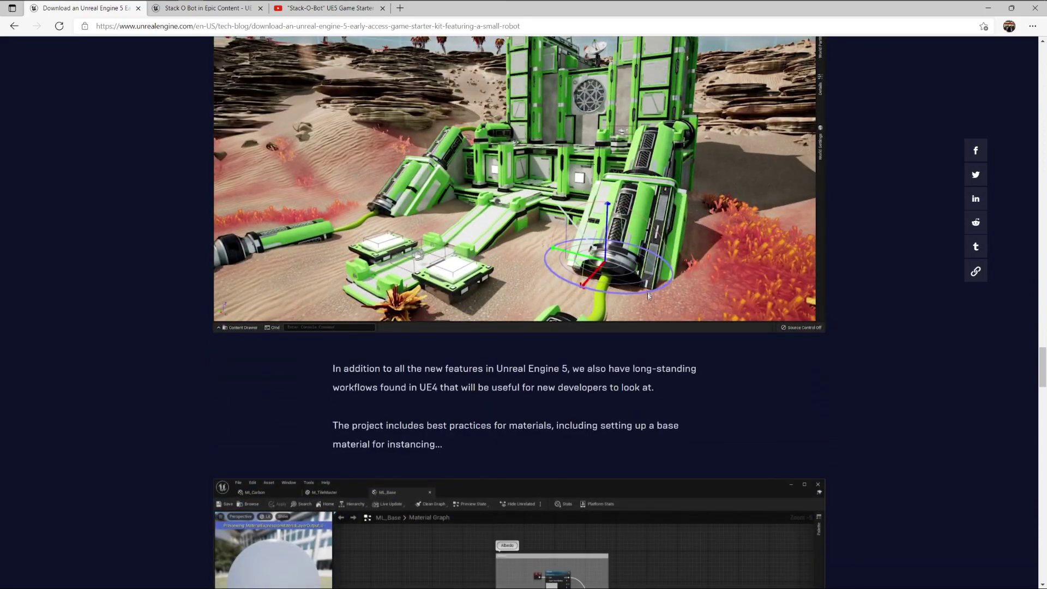
scroll(649, 296, down, 2)
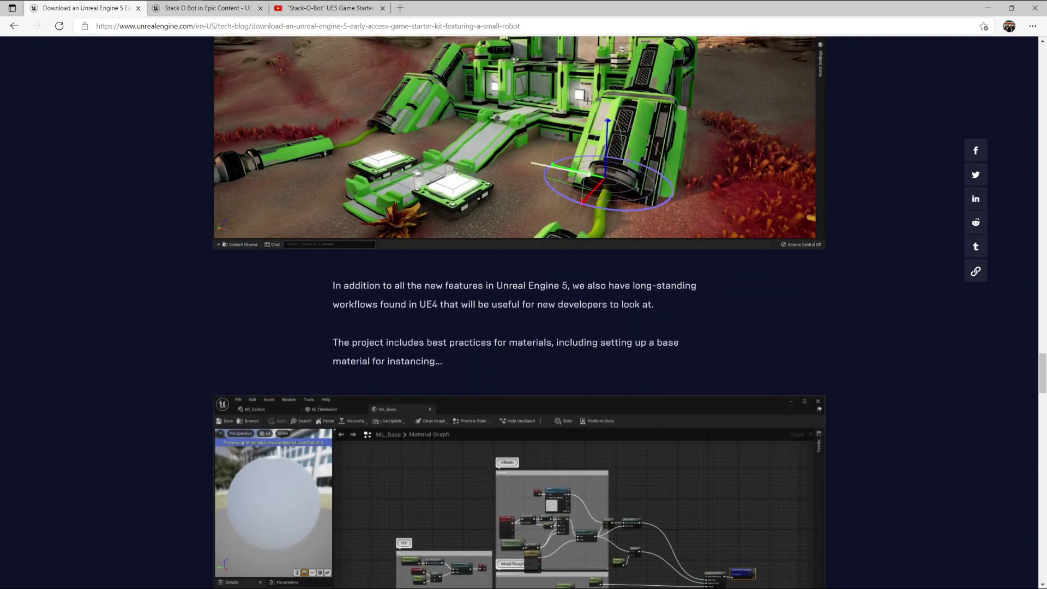
scroll(630, 290, up, 2)
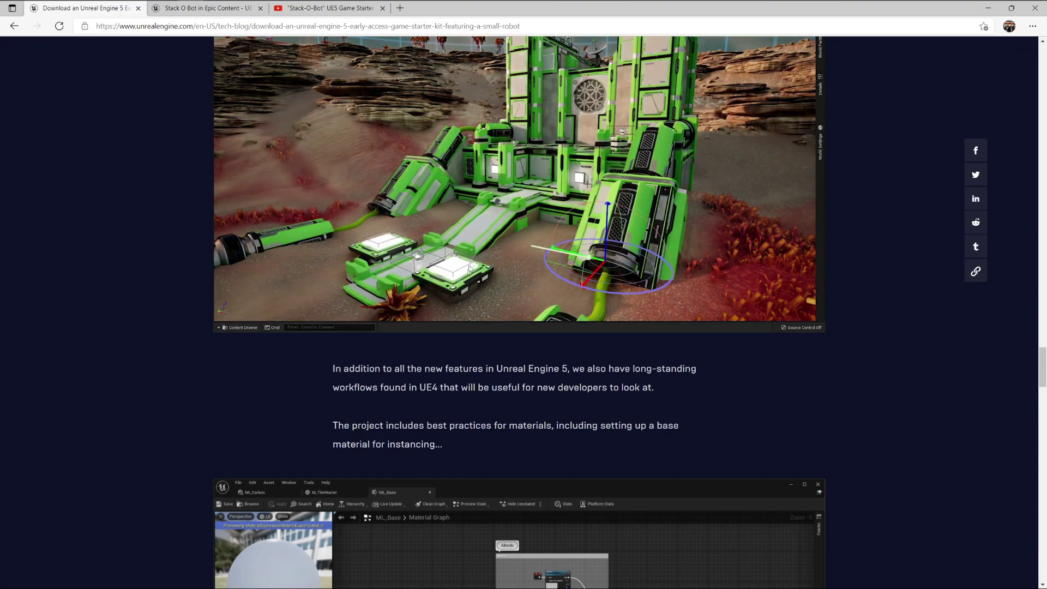
Examine the article's sections on base material setup, material instancing and foliage interactions through to its closing paragraph.
scroll(229, 315, down, 5)
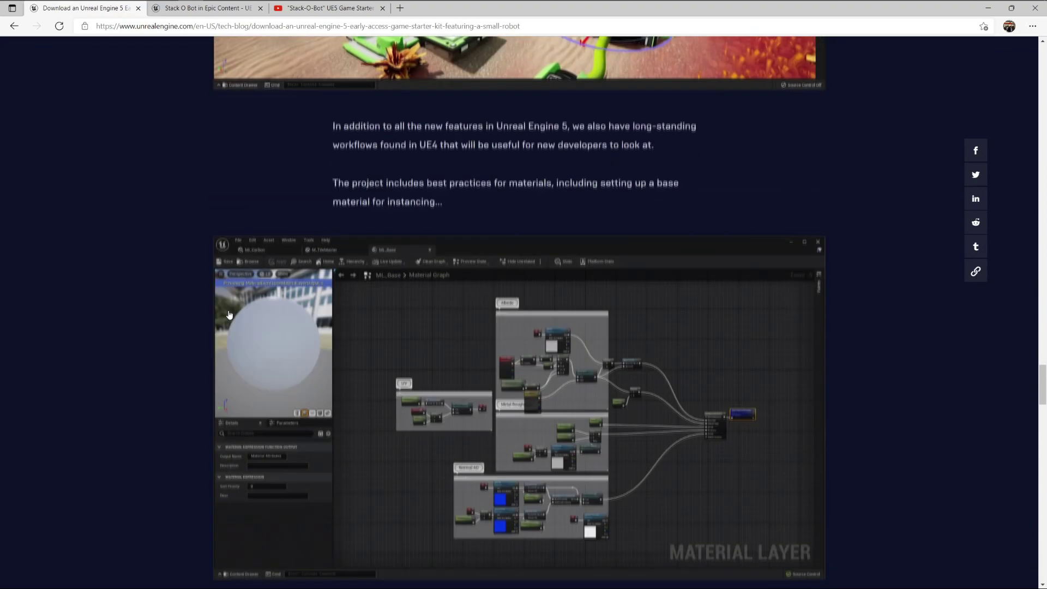
scroll(230, 315, down, 2)
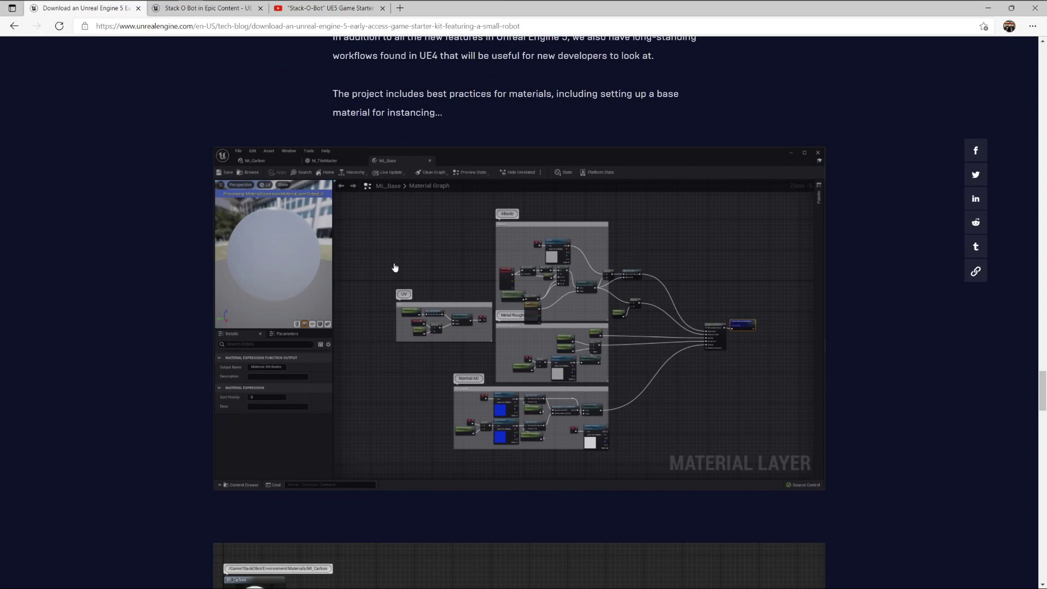
scroll(395, 267, down, 2)
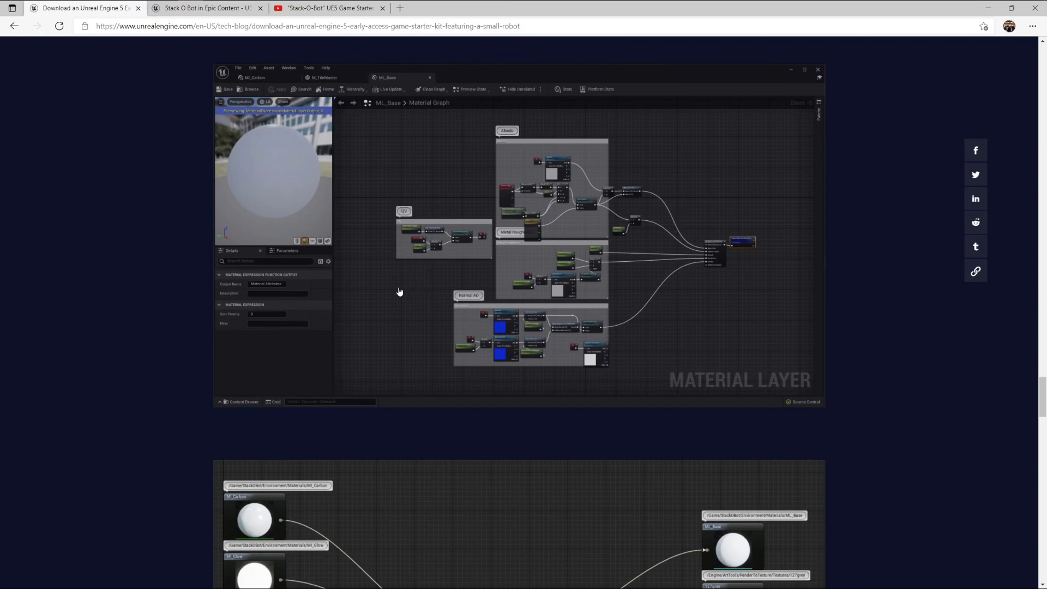
scroll(452, 275, down, 12)
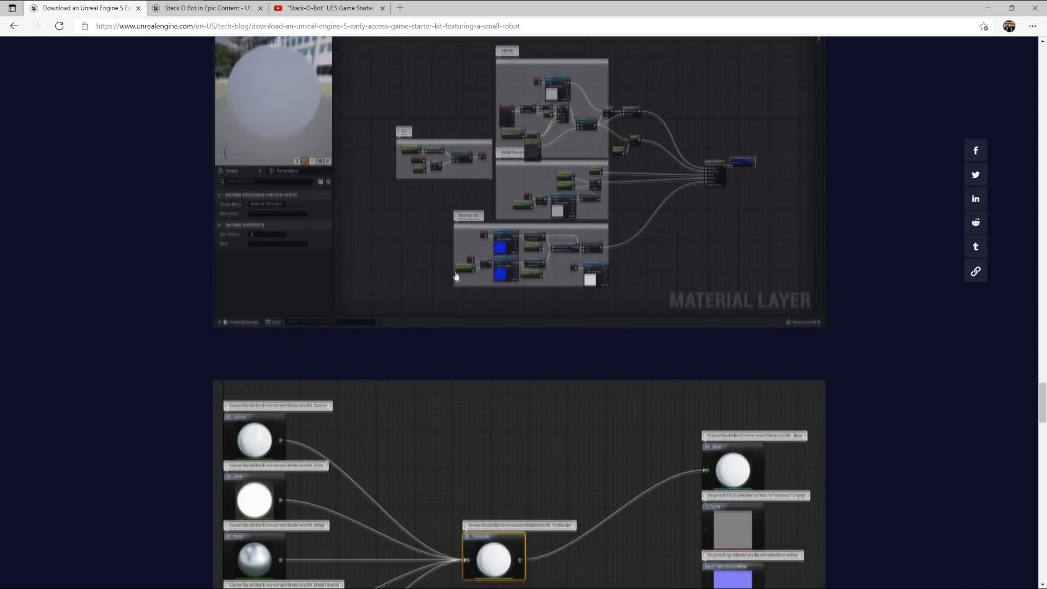
scroll(460, 278, down, 5)
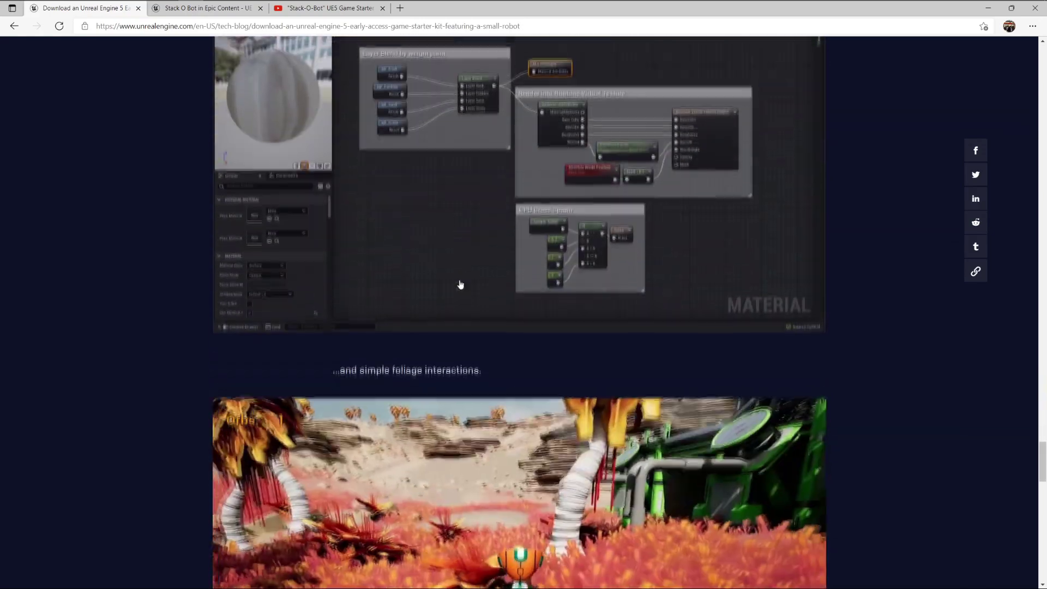
scroll(465, 294, down, 3)
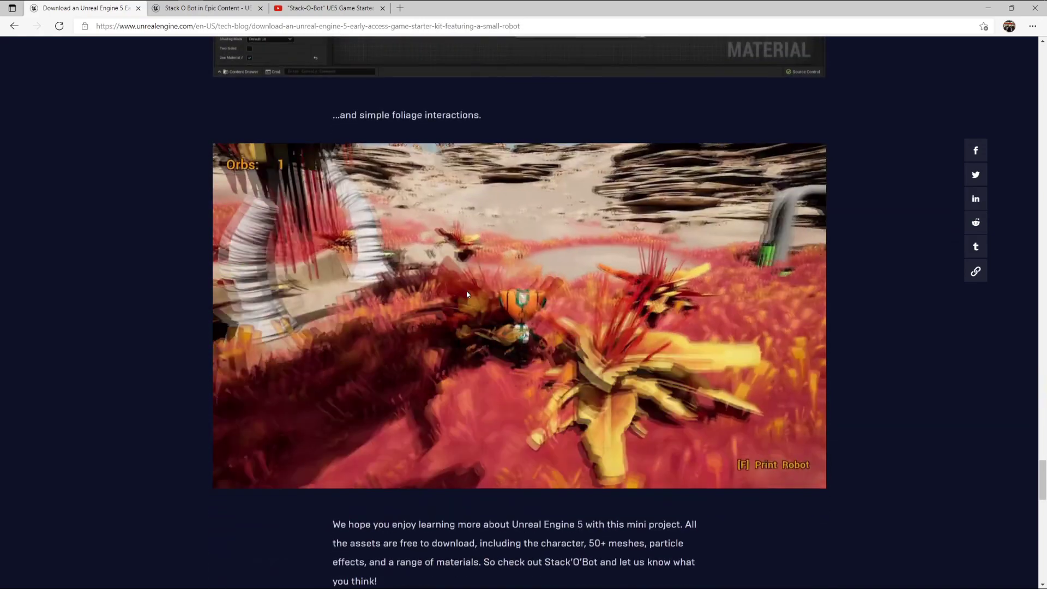
scroll(466, 293, down, 2)
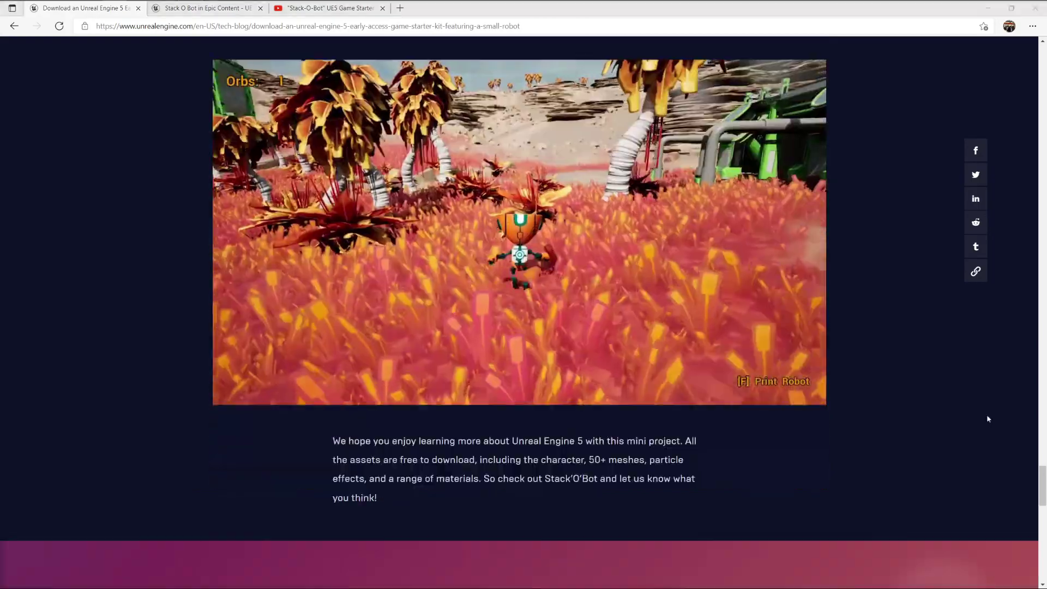
Open the Stack'O'Bot marketplace page linked in the article's introduction in its own browser tab.
drag(1042, 483, 1043, 41)
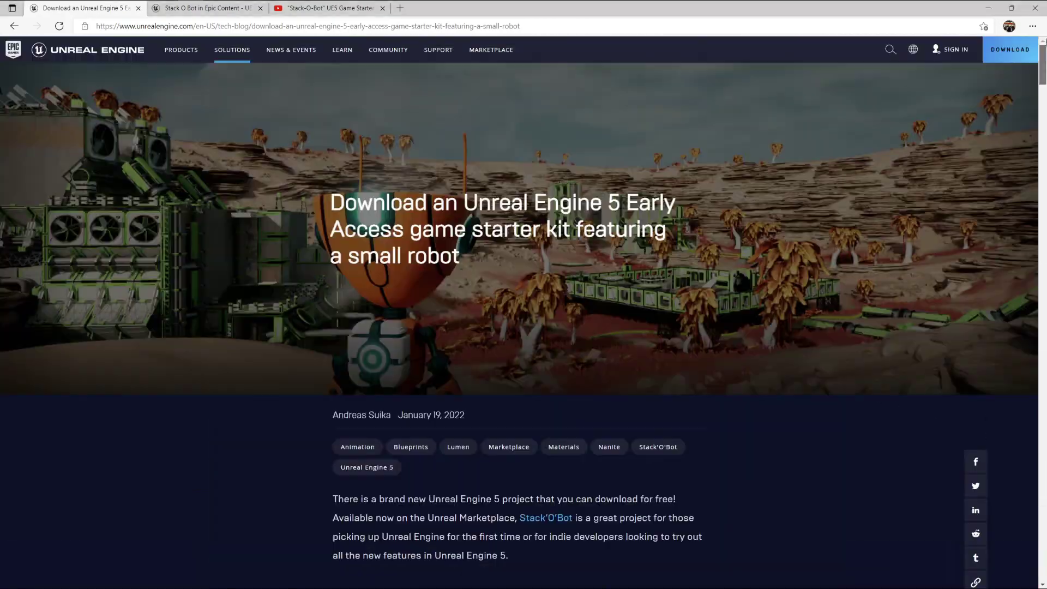
scroll(675, 394, down, 6)
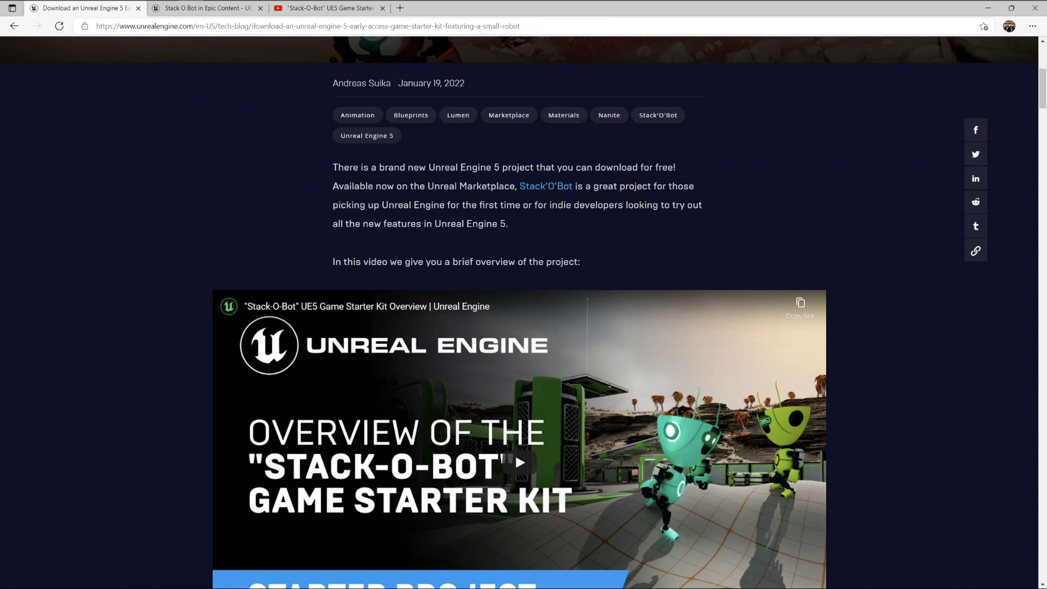
click(539, 189)
middle_click(196, 9)
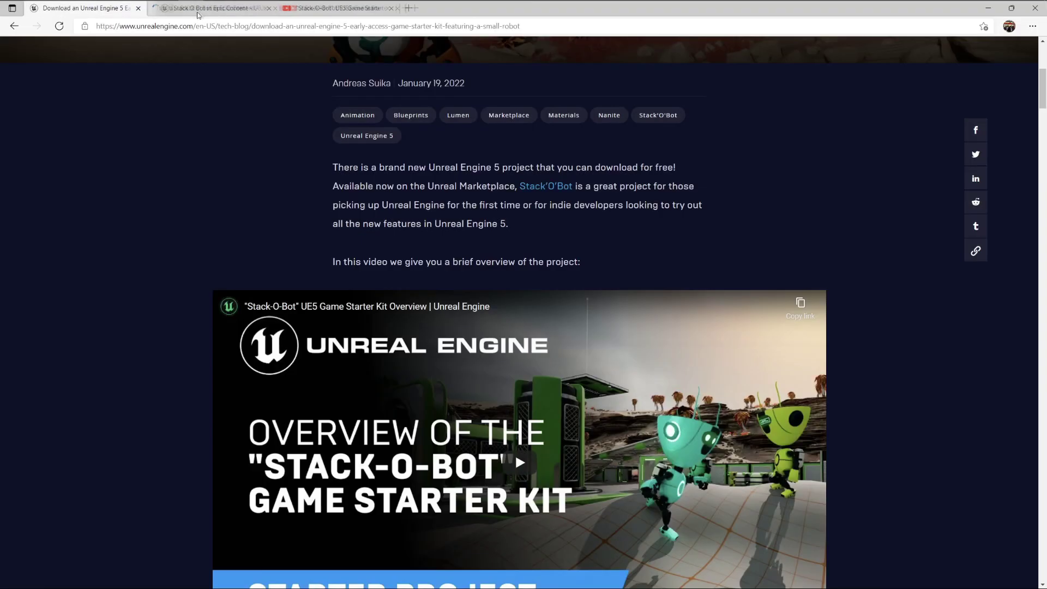
click(202, 11)
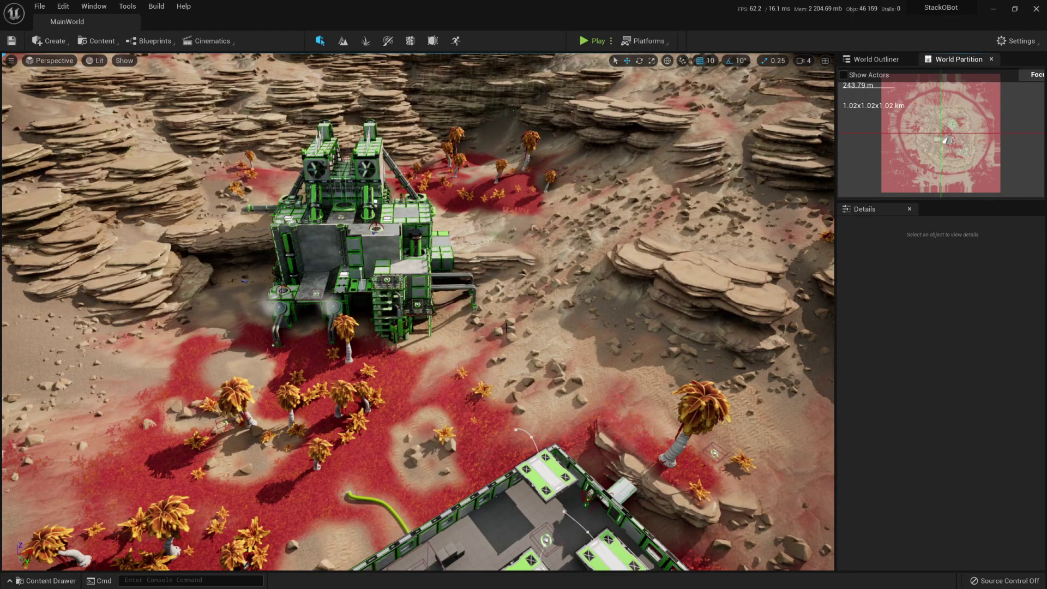
Place a cube on the sand beside the walled platform and delete it again.
right_drag(457, 360, 593, 314)
drag(593, 314, 502, 359)
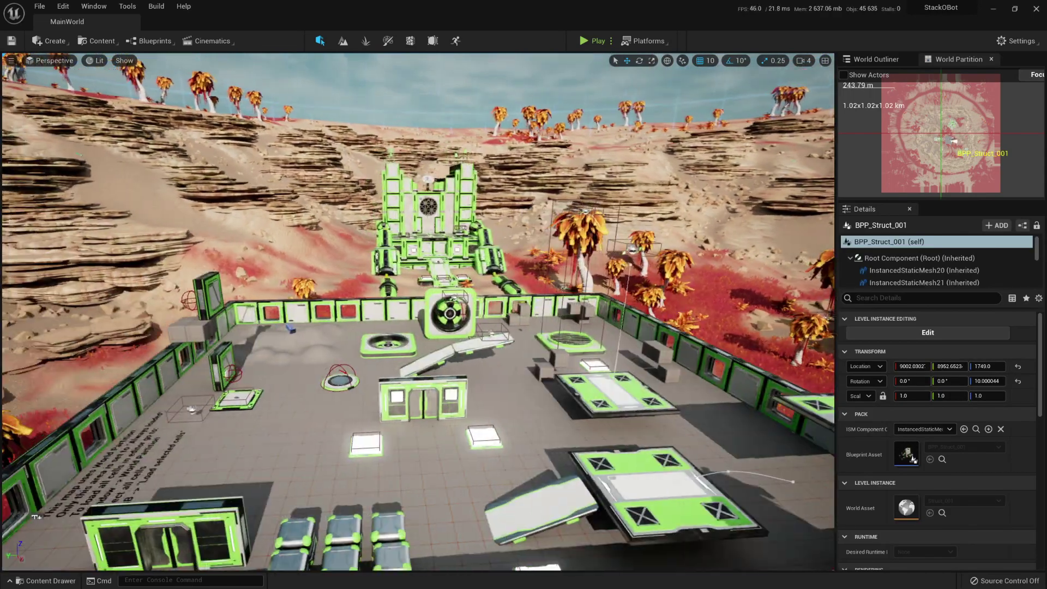
right_drag(418, 311, 624, 312)
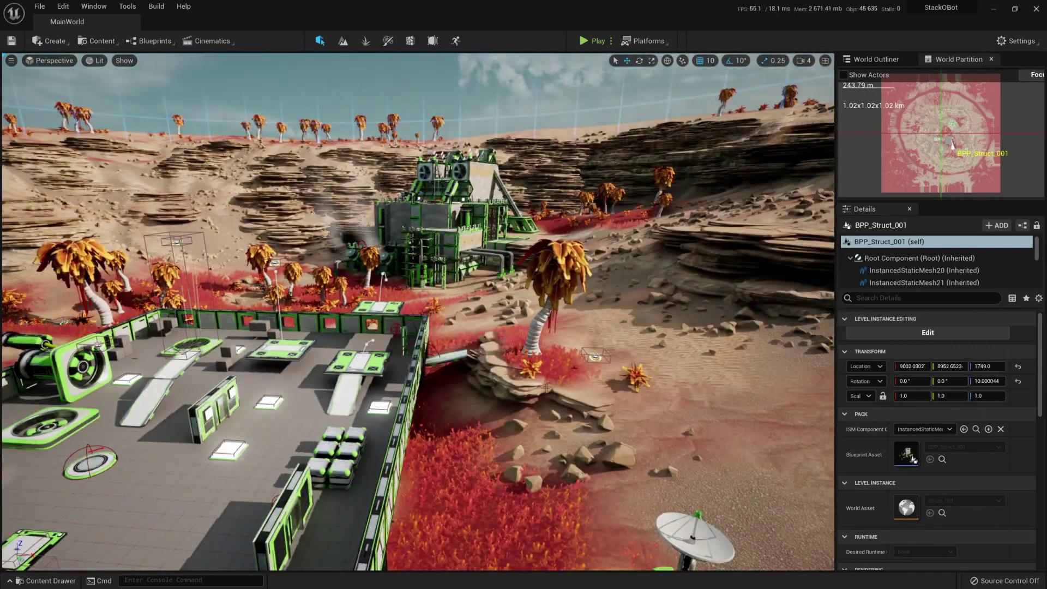
click(50, 41)
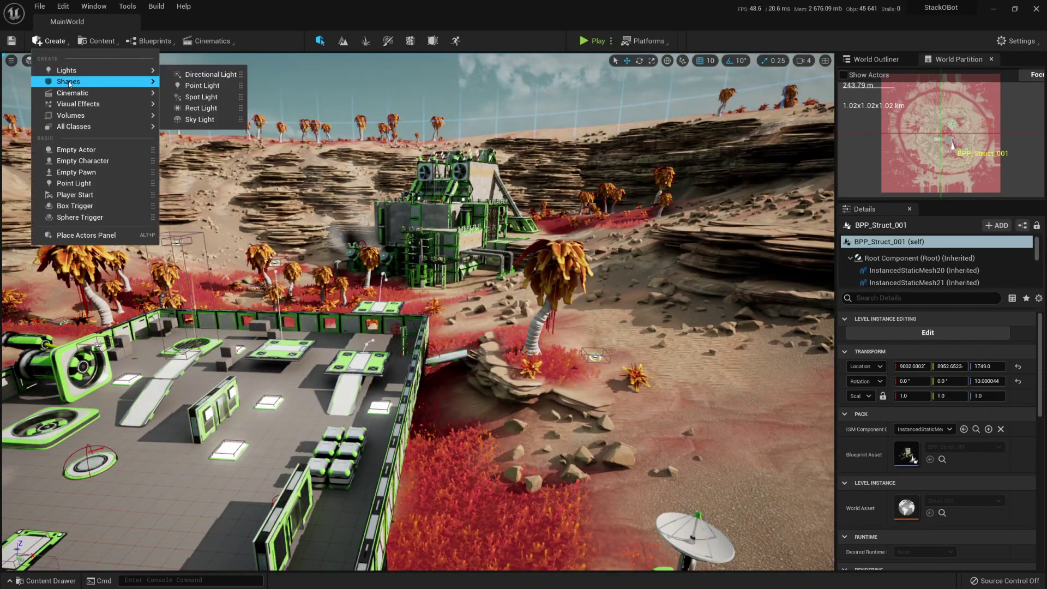
drag(172, 86, 698, 357)
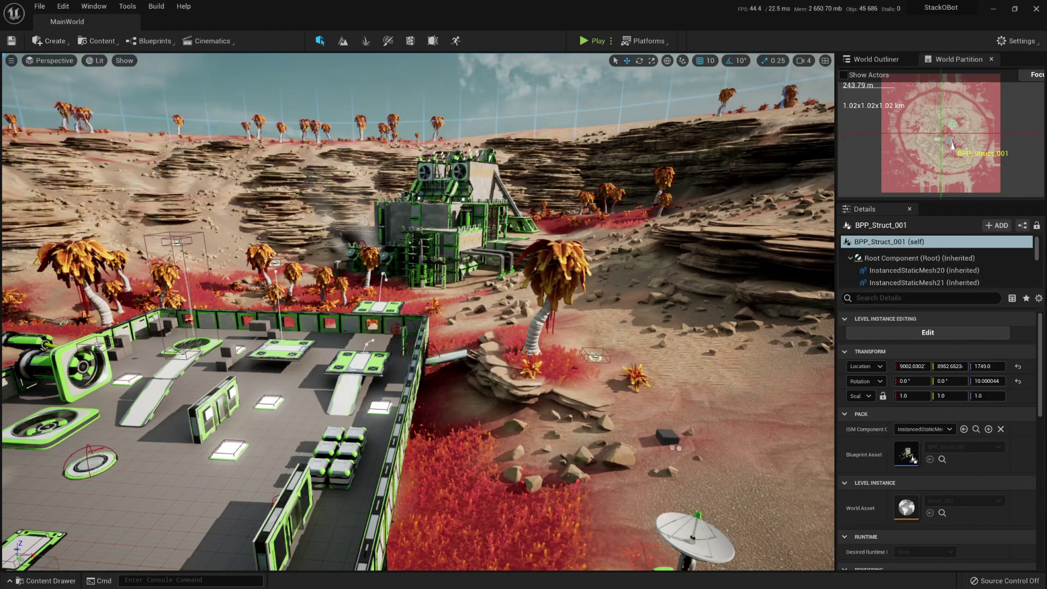
drag(676, 447, 676, 447)
right_drag(477, 451, 436, 448)
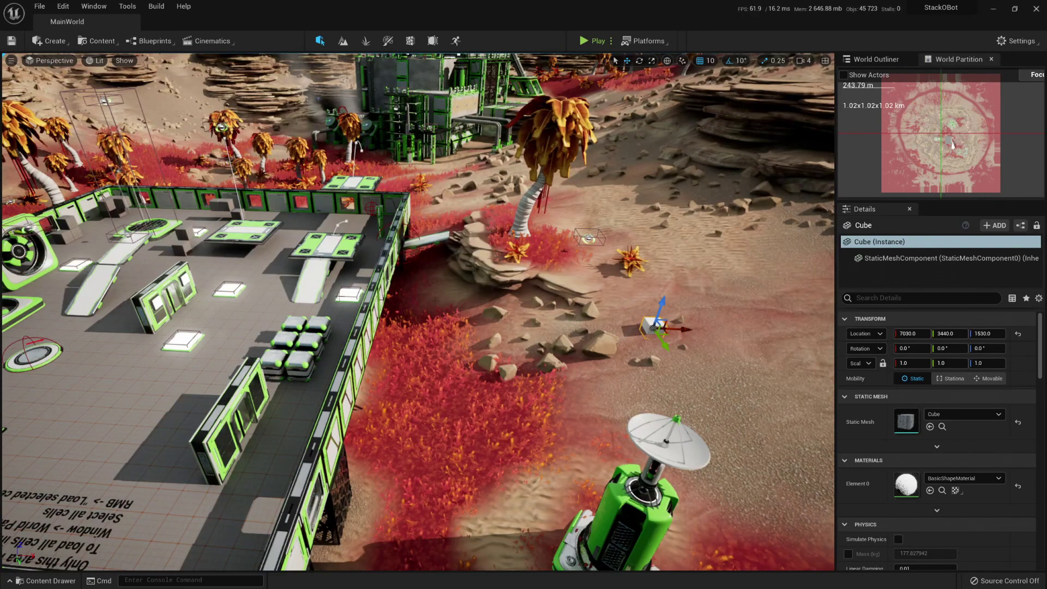
key(Delete)
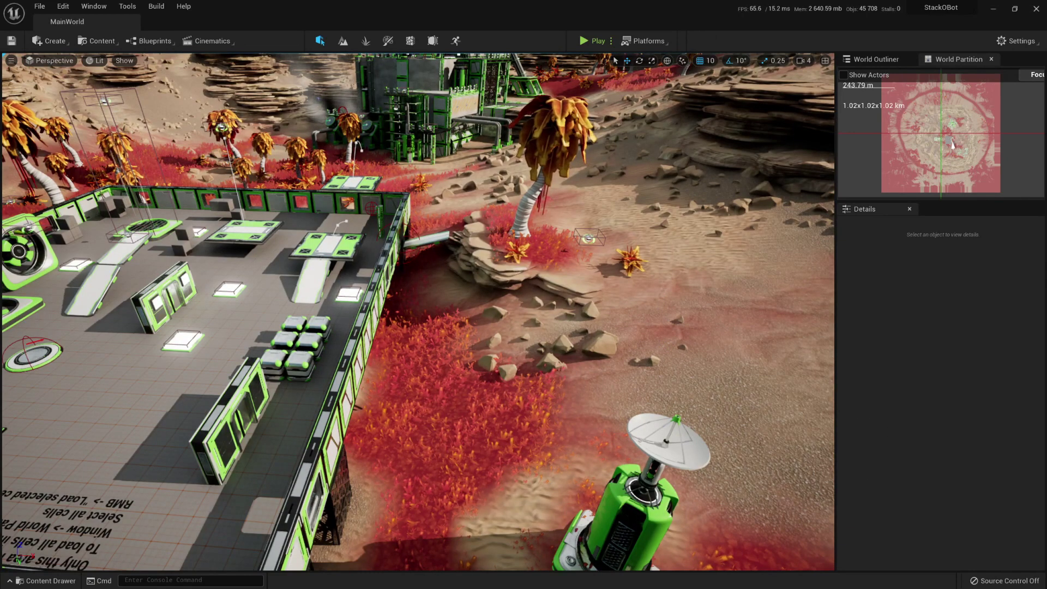
Play-test the level in the editor, moving the robot over the floor fan and hovering in its airflow, and end the session.
right_drag(534, 320, 510, 316)
key(w)
key(a)
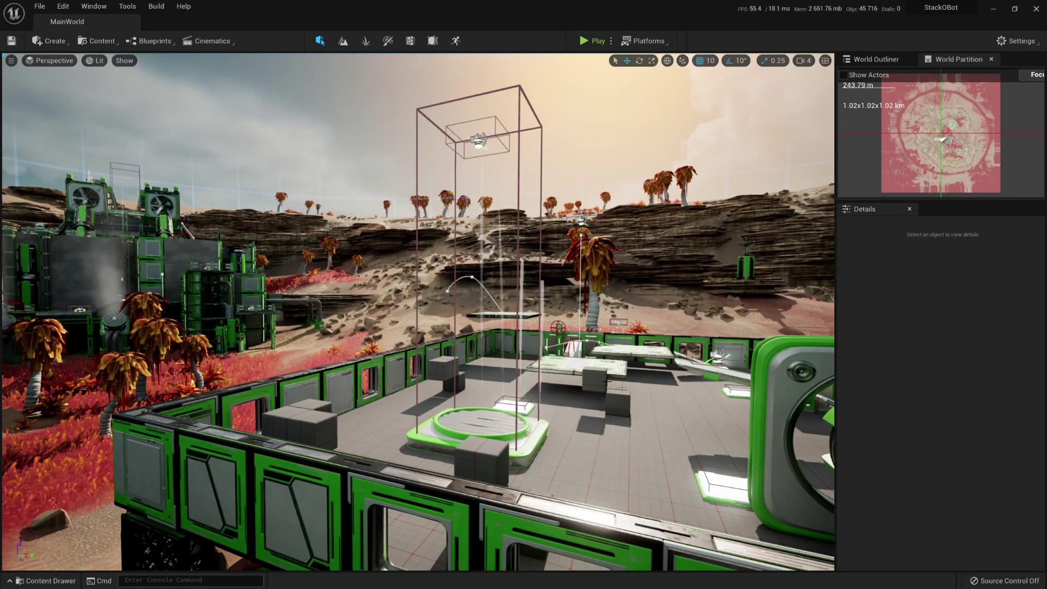
key(alt+p)
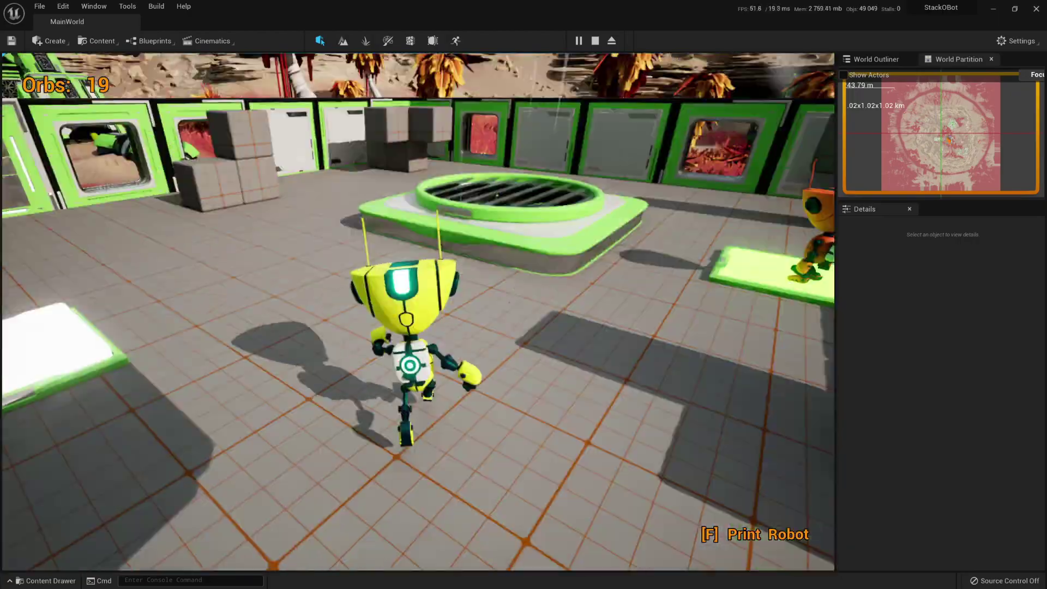
key(w)
key(space)
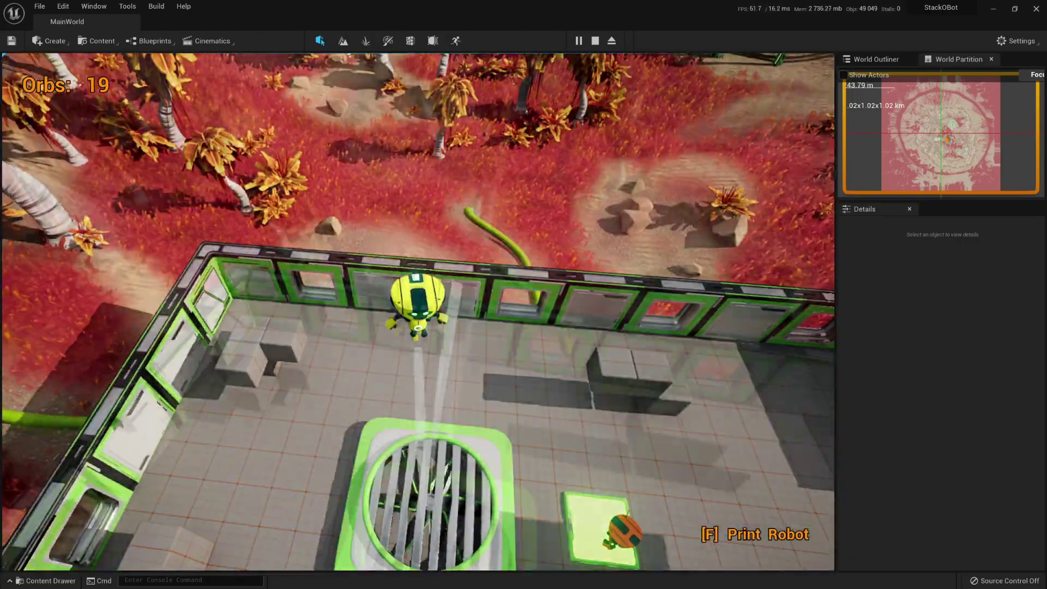
key(a)
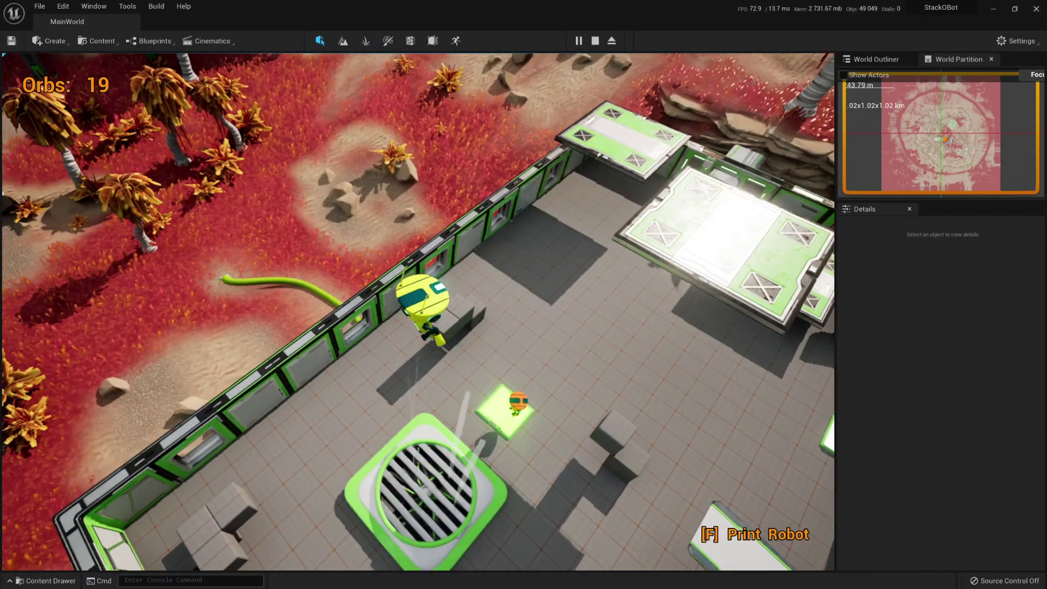
key(Escape)
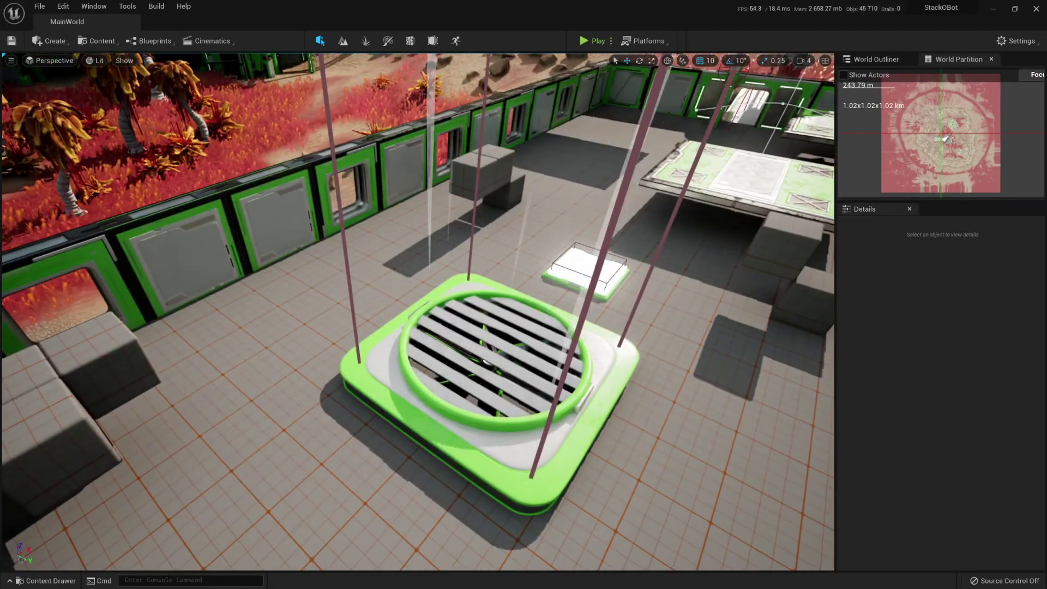
Open the floor fan's BP_Fan blueprint, dock it beside MainWorld and show its 3D preview.
right_click(451, 206)
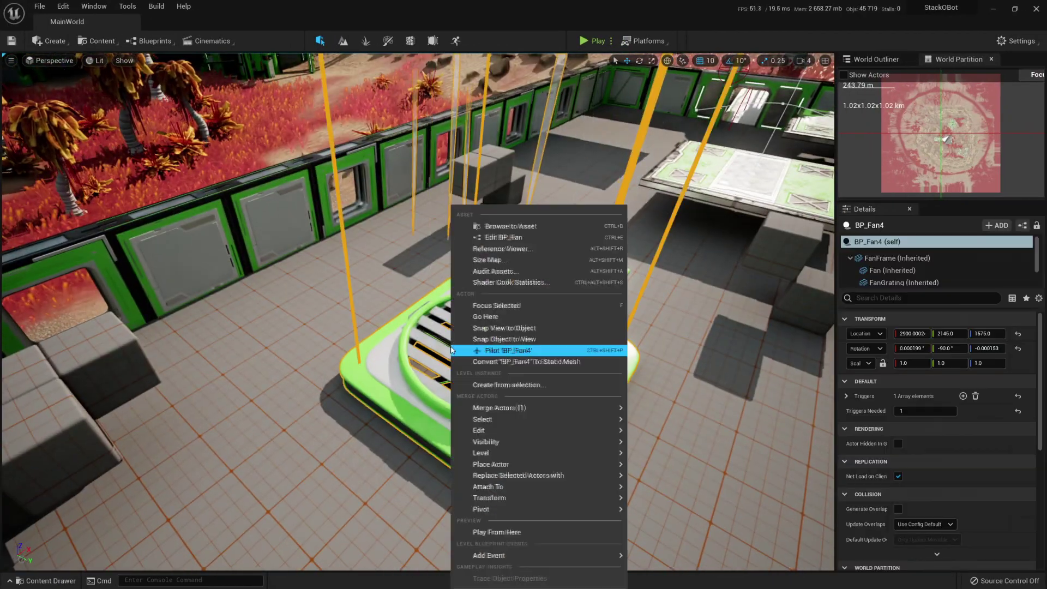
click(516, 237)
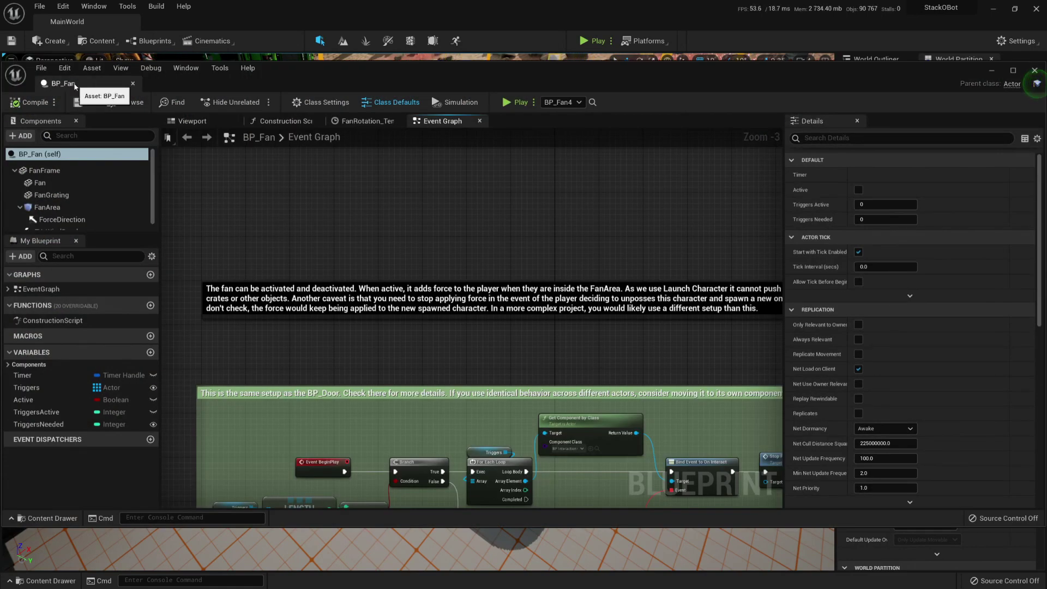
drag(75, 87, 187, 23)
click(195, 61)
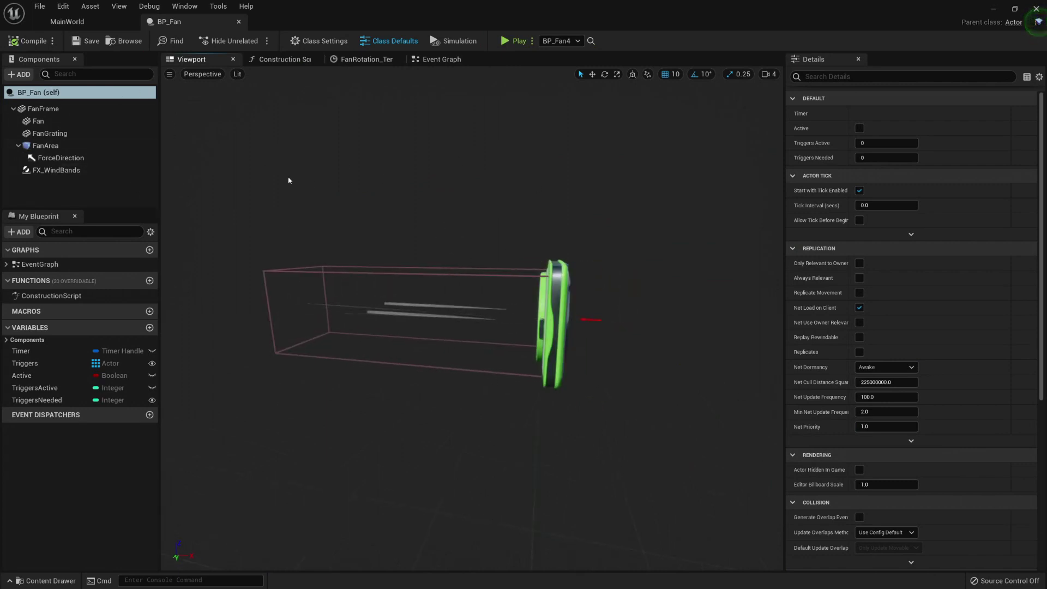
right_drag(582, 323, 607, 266)
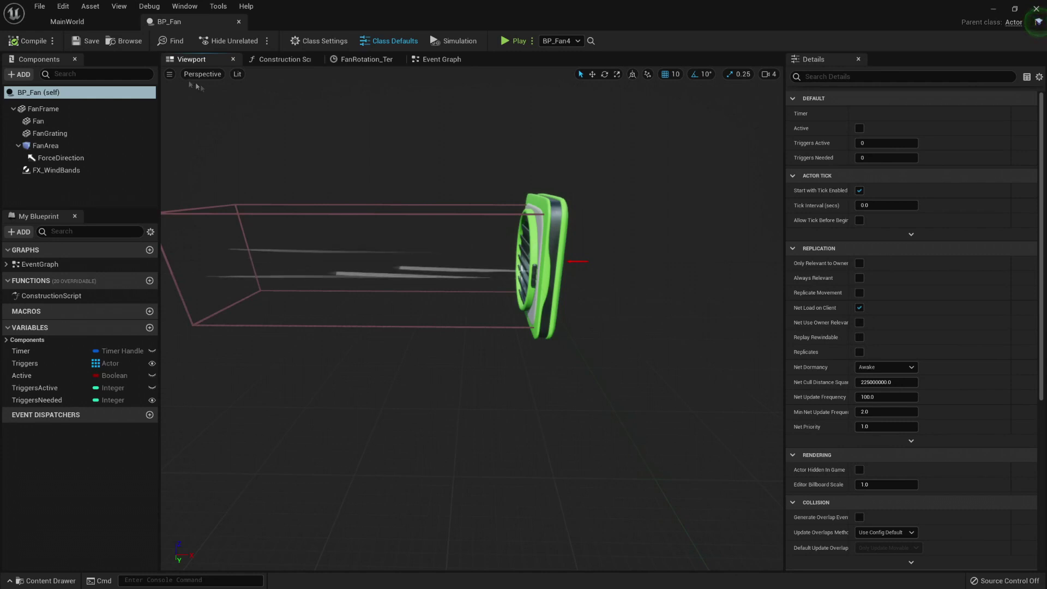
Inspect BP_Fan's FanFrame, FanGrating, FanArea, ForceDirection and FX_WindBands components one after another.
click(54, 122)
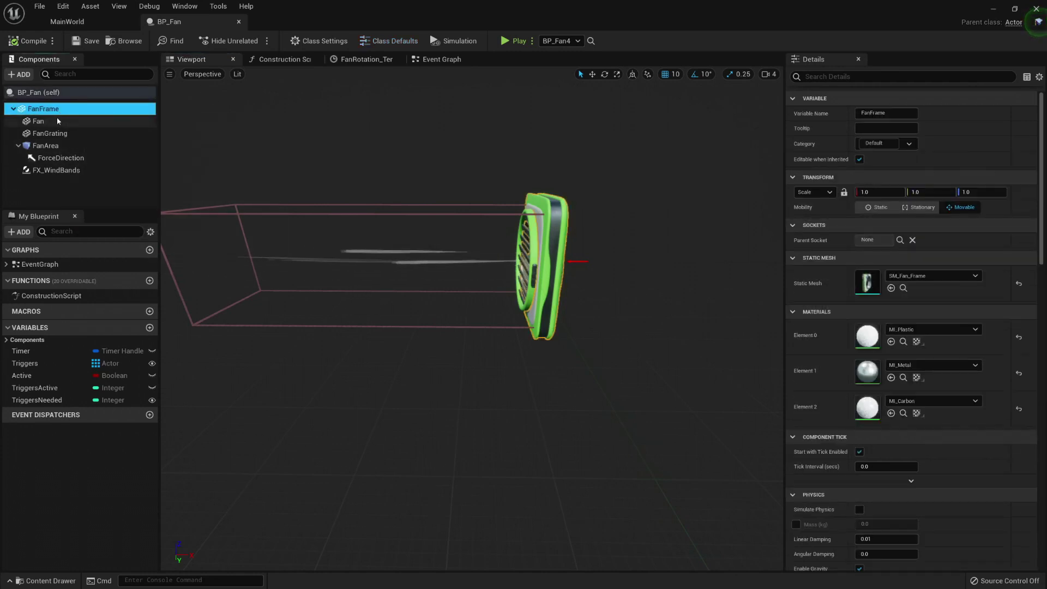
click(53, 134)
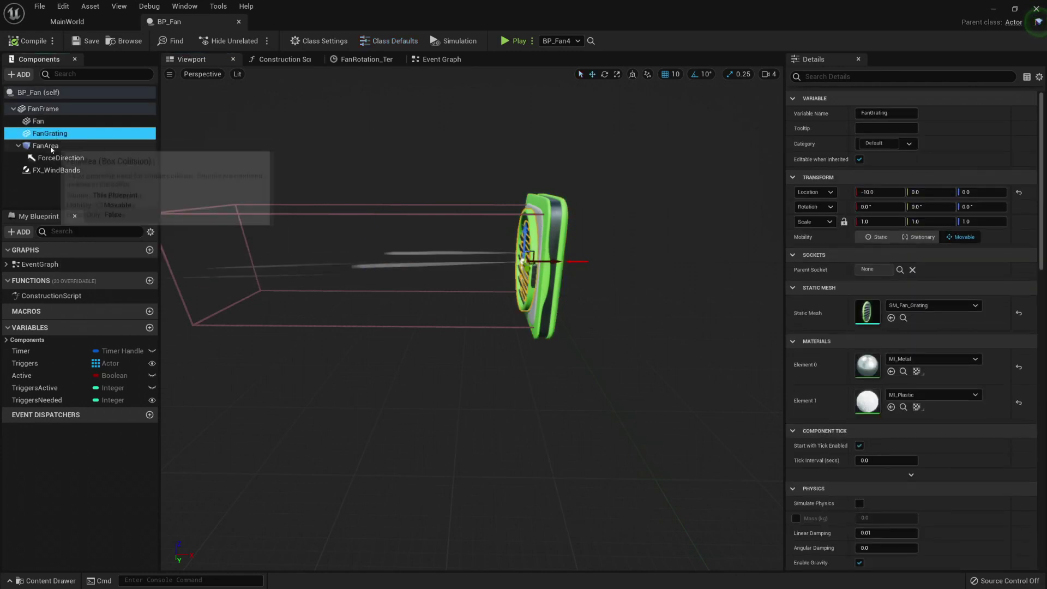
click(55, 145)
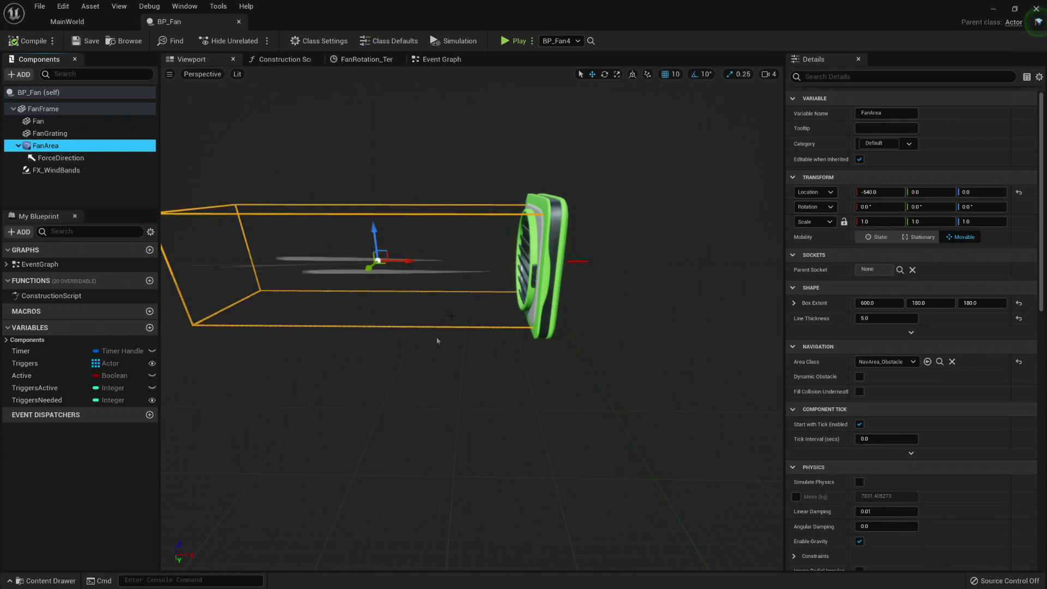
click(82, 158)
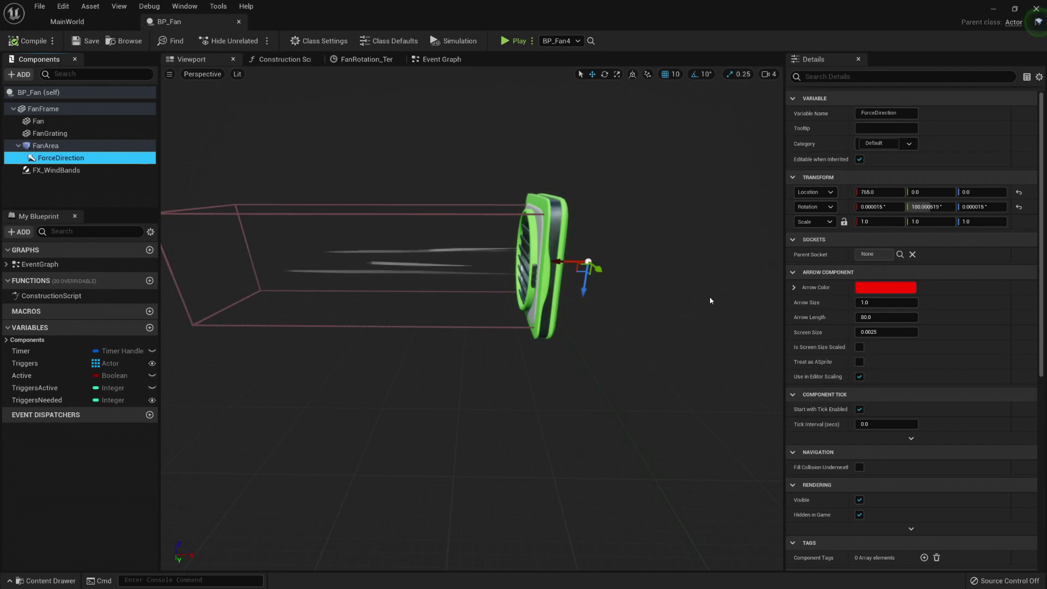
click(109, 170)
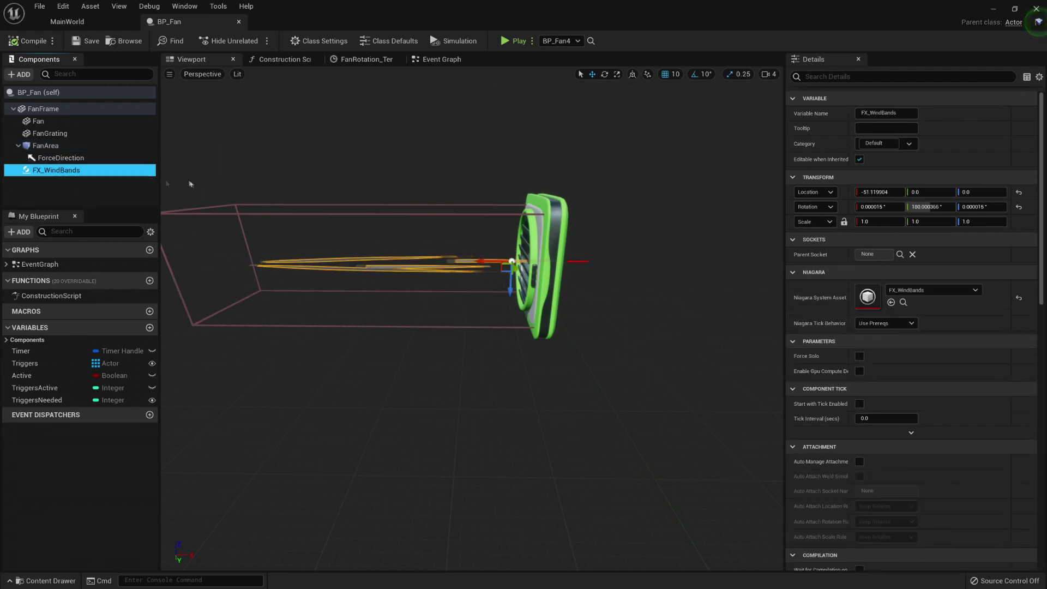
right_click(58, 173)
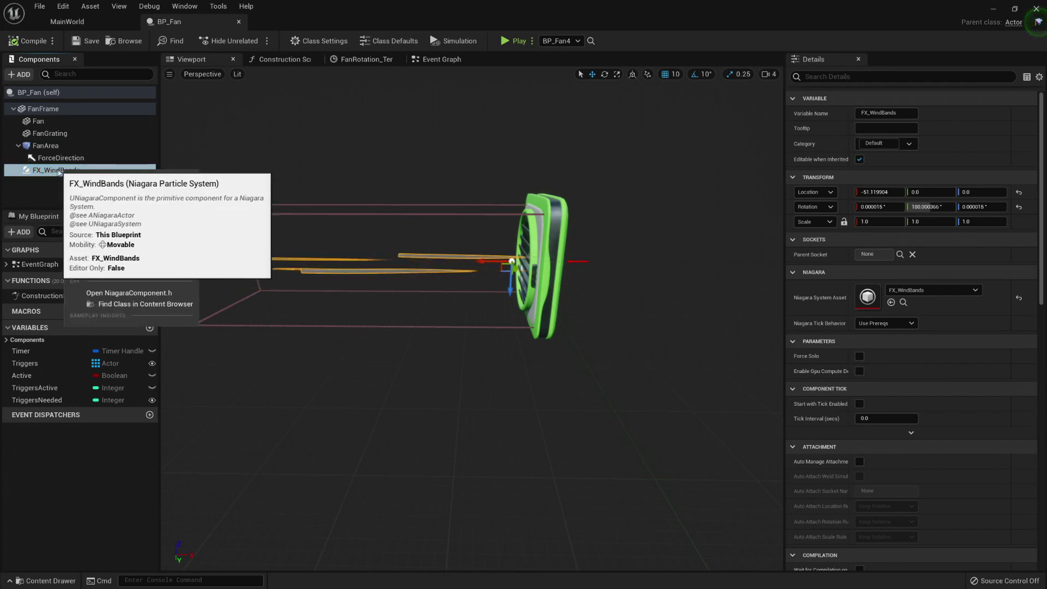
click(41, 170)
right_click(41, 170)
click(90, 269)
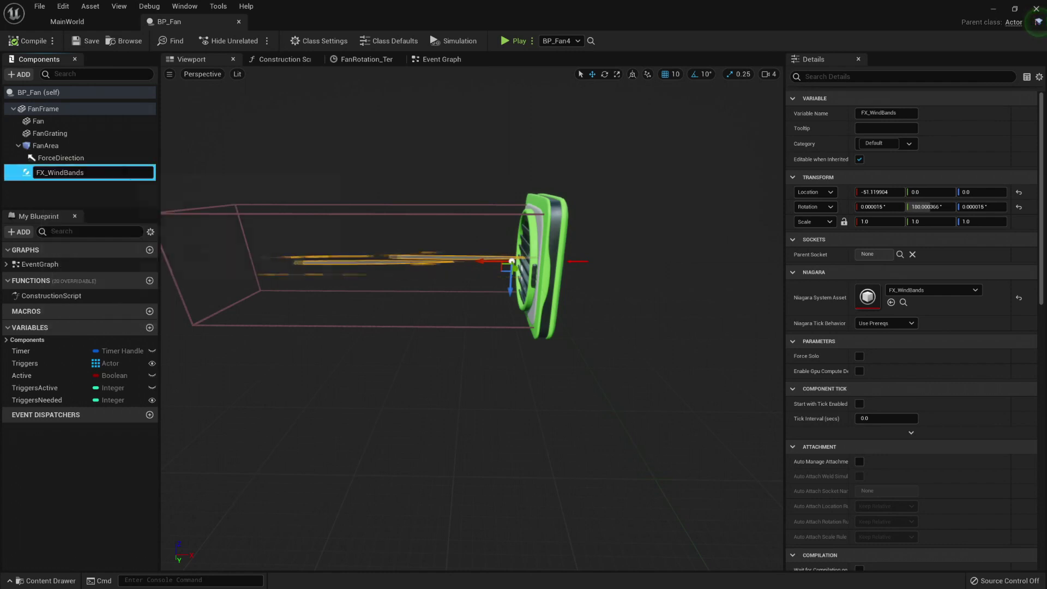
click(100, 196)
click(92, 174)
click(54, 204)
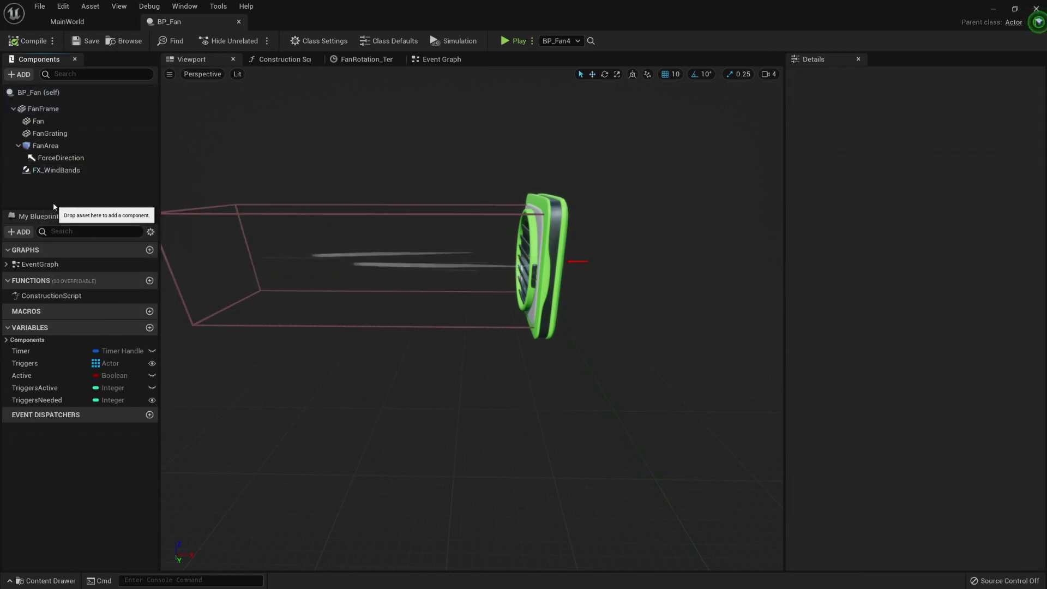
Open the Niagara system asset assigned to the FX_WindBands component.
click(69, 174)
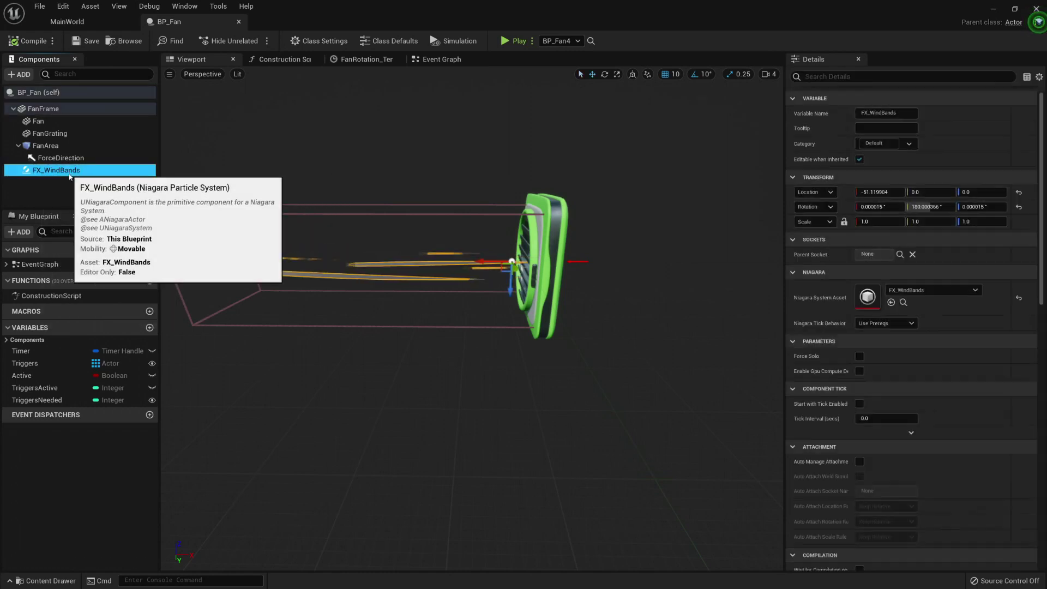
click(867, 298)
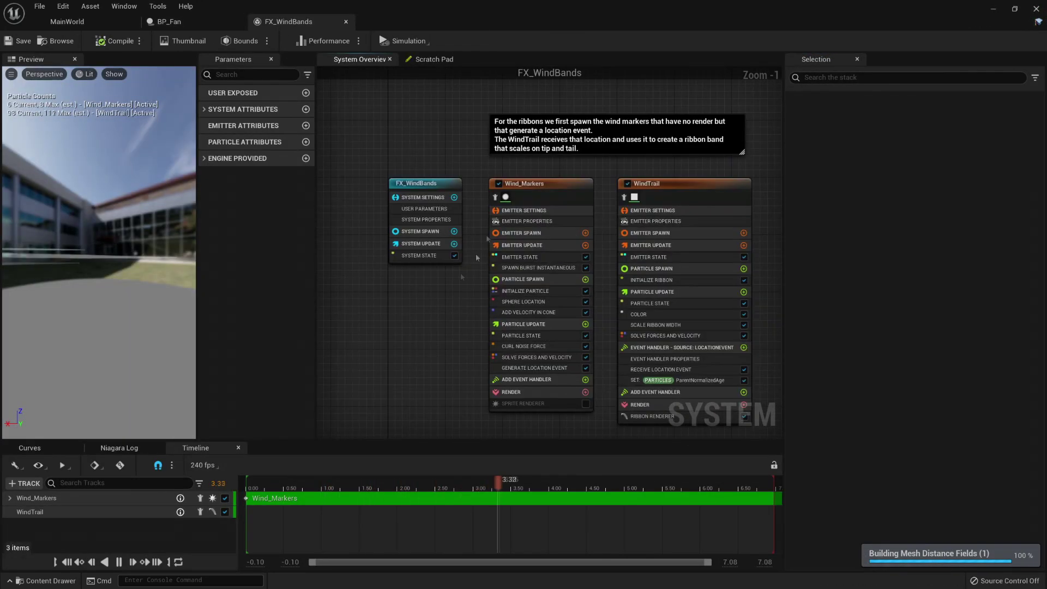
Examine the settings of the FX_WindBands system node and its Wind_Markers and WindTrail emitters.
click(428, 184)
click(548, 194)
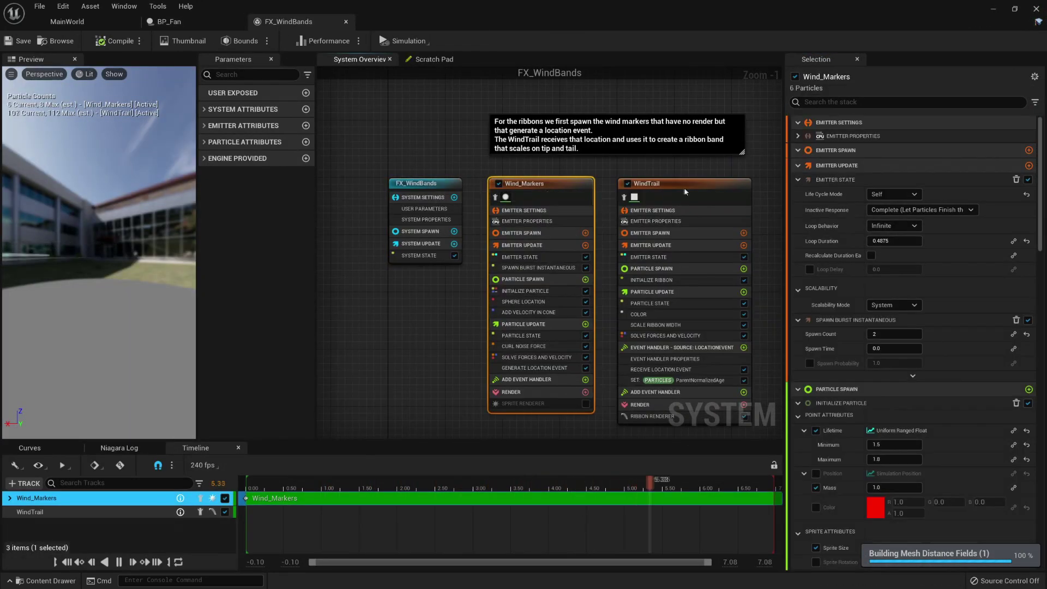
click(700, 203)
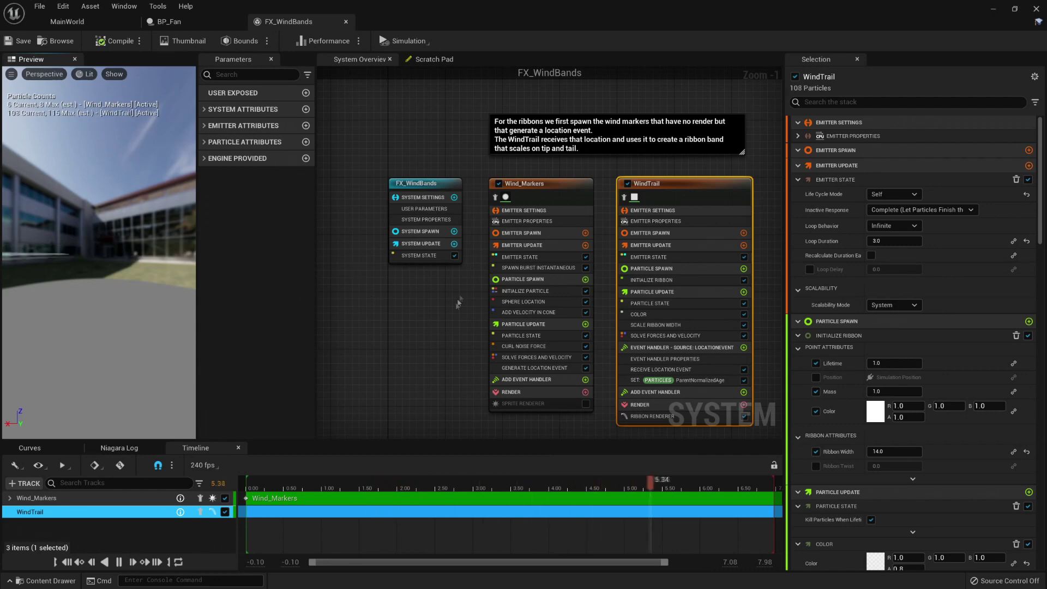
right_drag(370, 296, 318, 309)
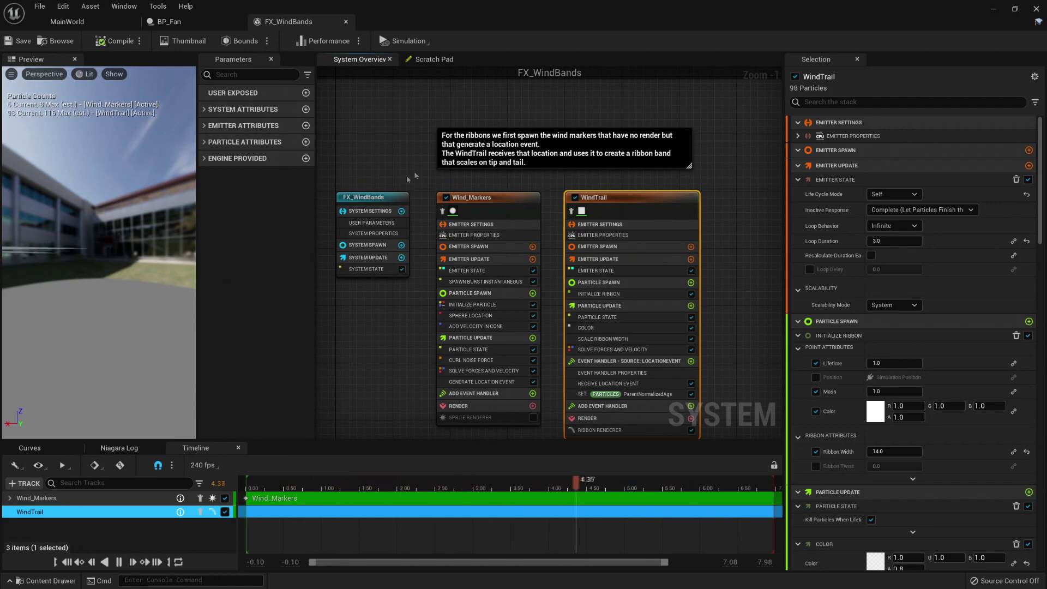
click(404, 272)
drag(442, 180, 580, 363)
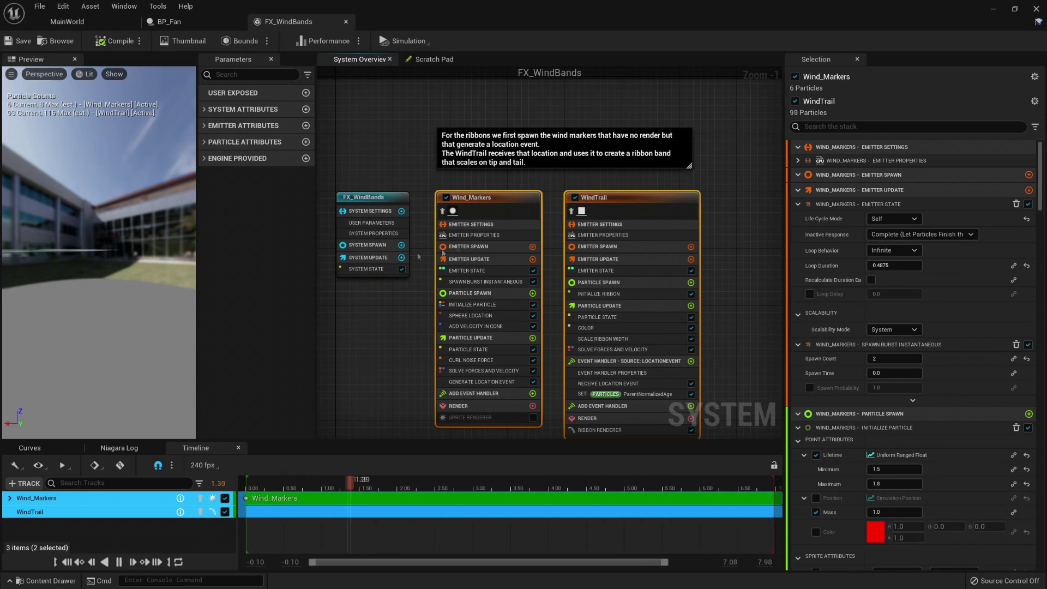
click(363, 199)
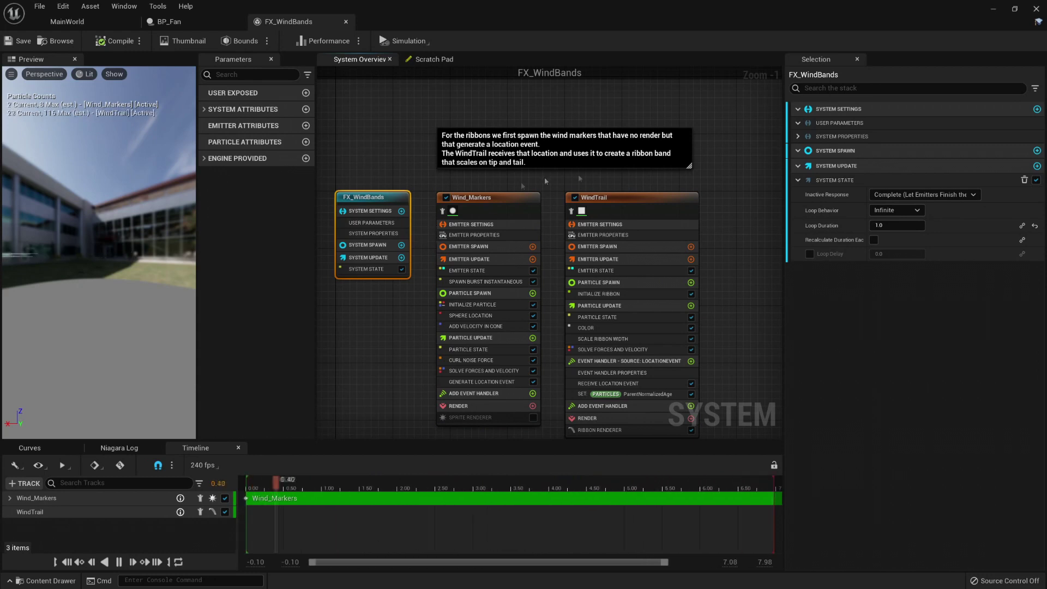
click(603, 203)
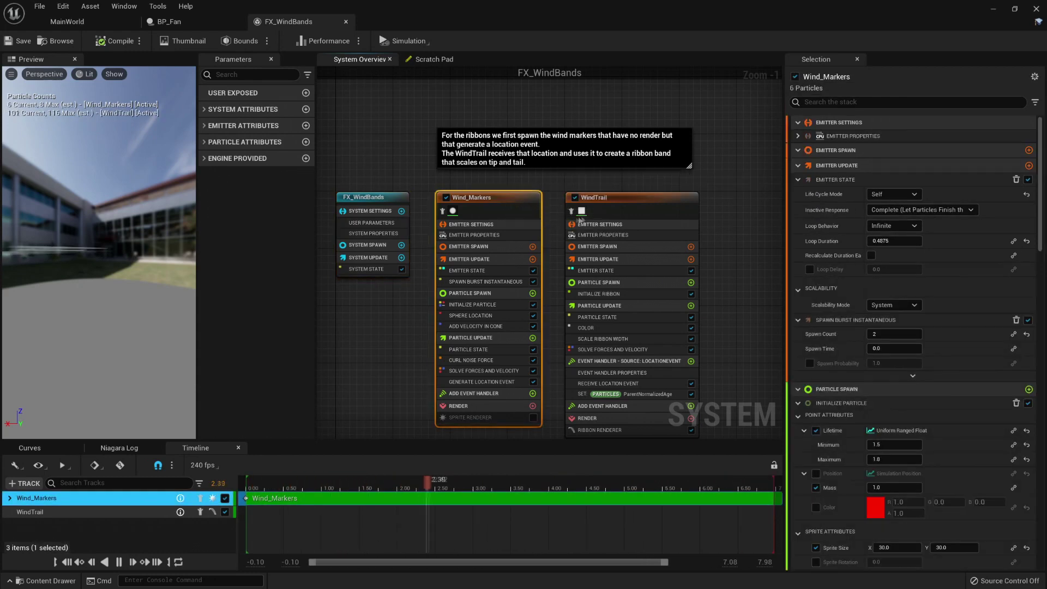
click(494, 201)
click(656, 201)
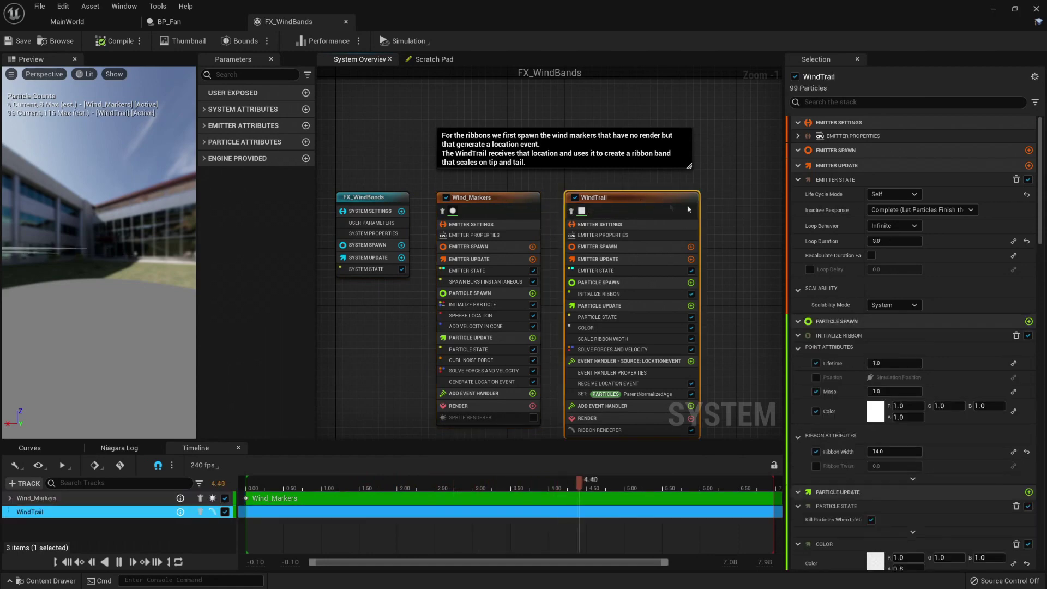
scroll(545, 196, down, 3)
scroll(545, 199, up, 2)
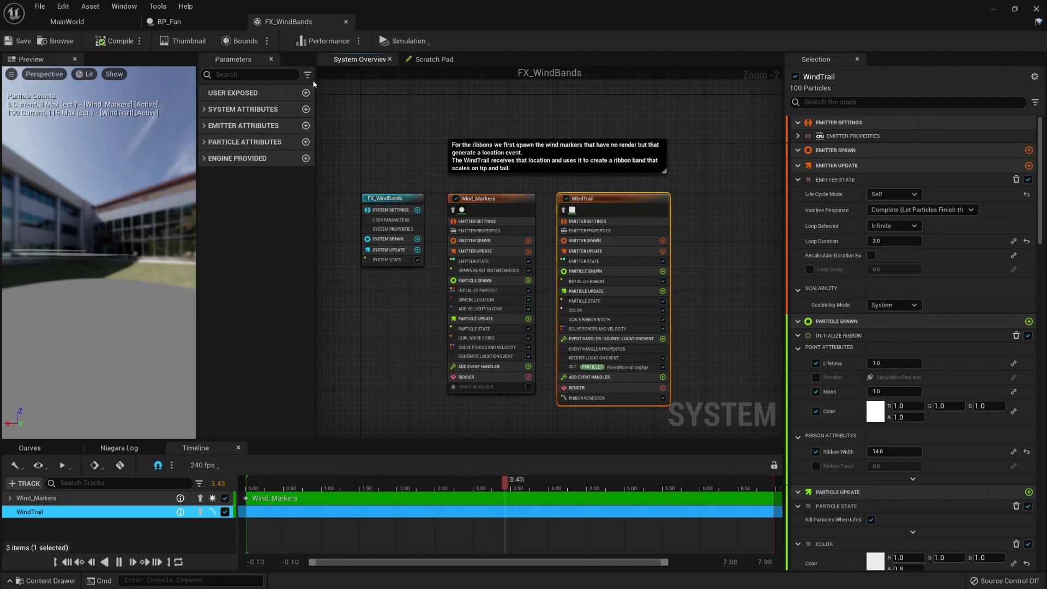
Return to the MainWorld level and view the floor fan and its airflow volume from above.
click(195, 26)
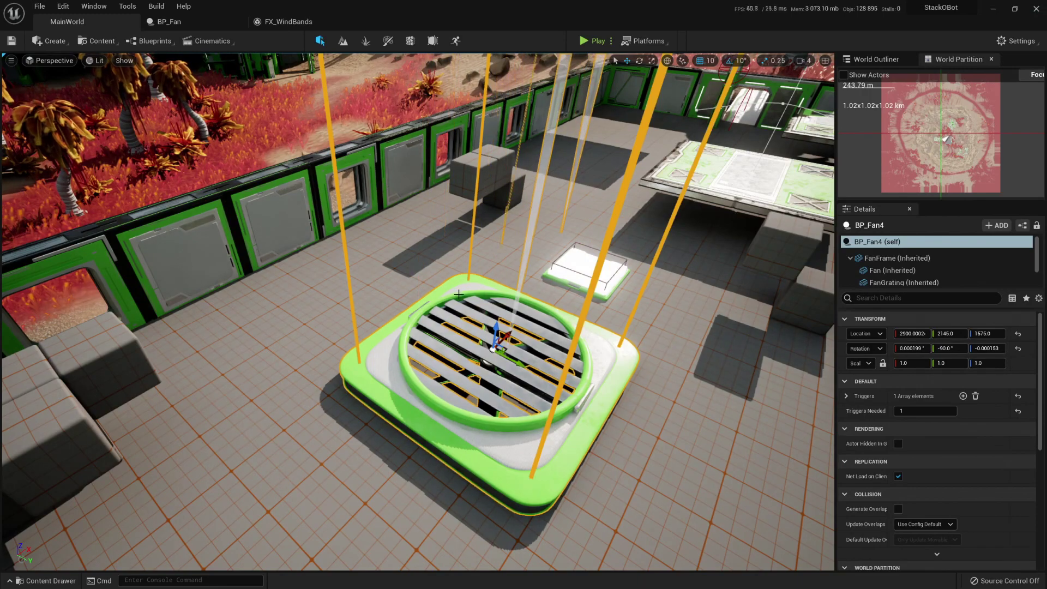
right_drag(486, 319, 545, 285)
key(s)
right_drag(470, 261, 507, 273)
key(w)
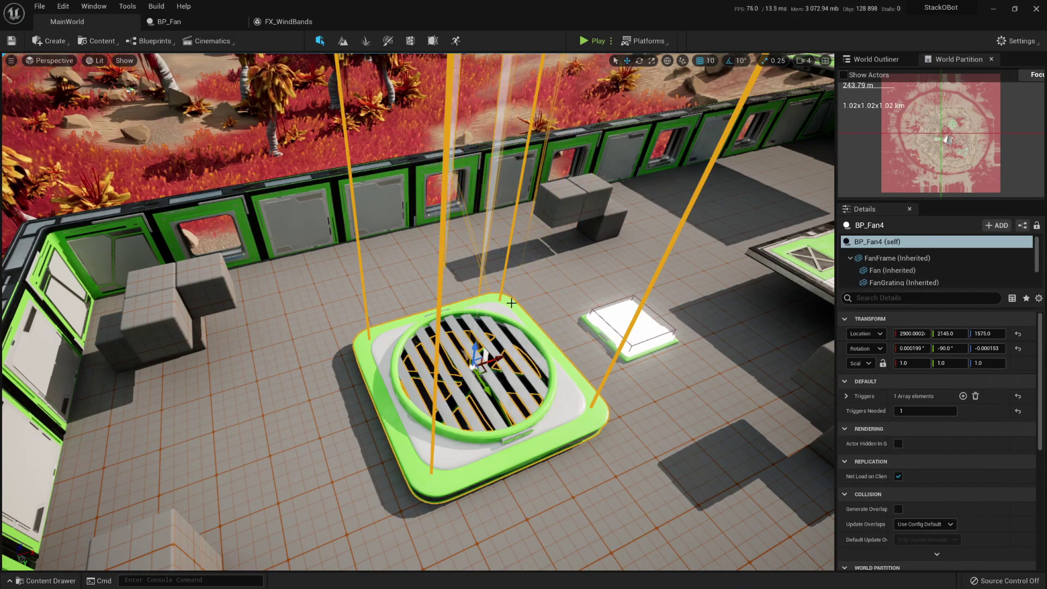
Examine the round green-rimmed pad with the red direction arrow on the raised metal platform.
key(s)
right_drag(418, 311, 550, 286)
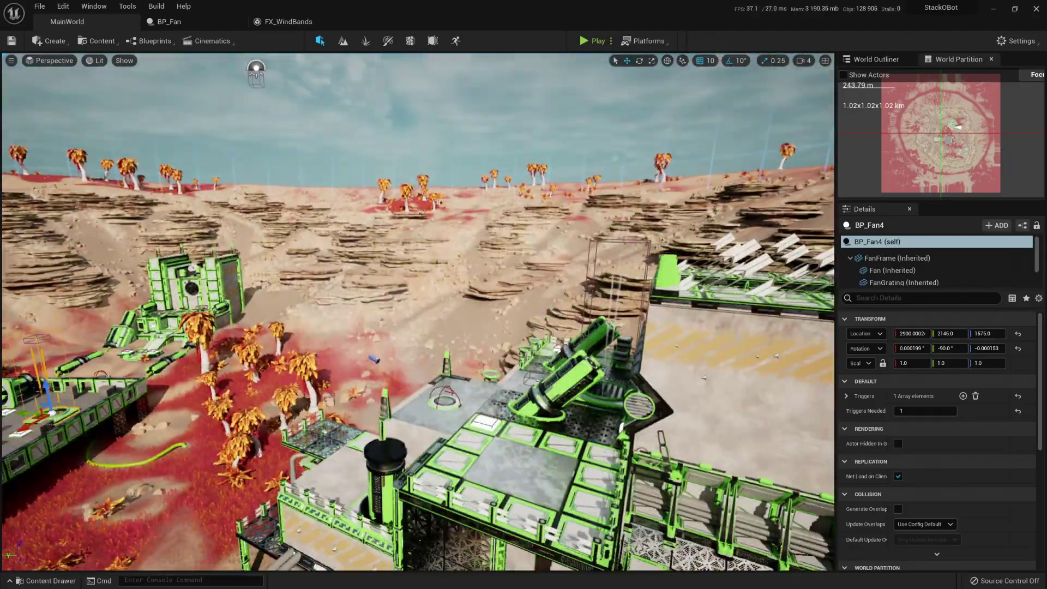
right_drag(418, 312, 425, 368)
key(w)
right_drag(452, 222, 365, 219)
key(w)
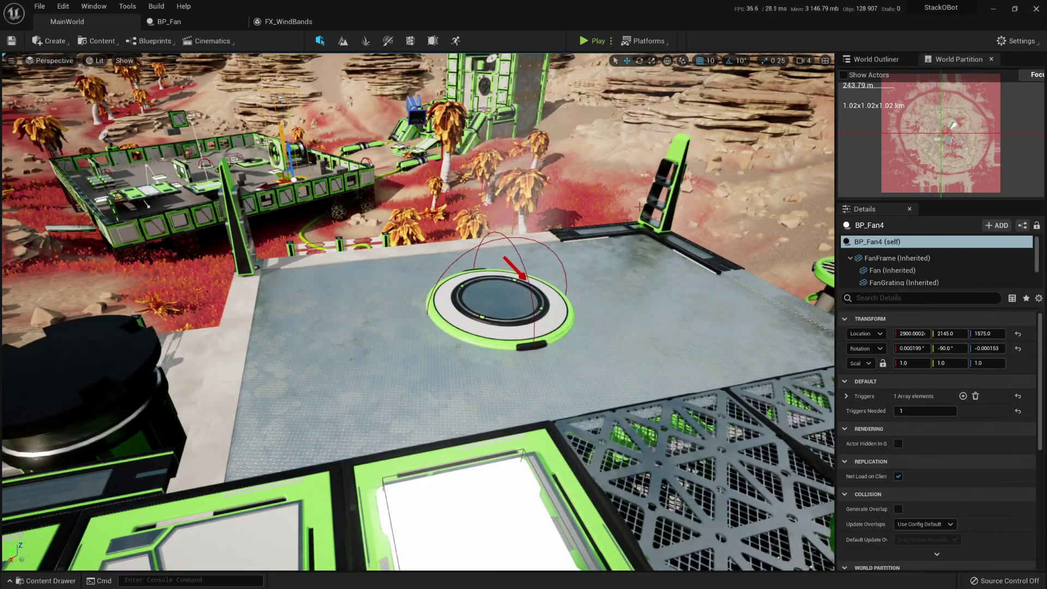
key(f)
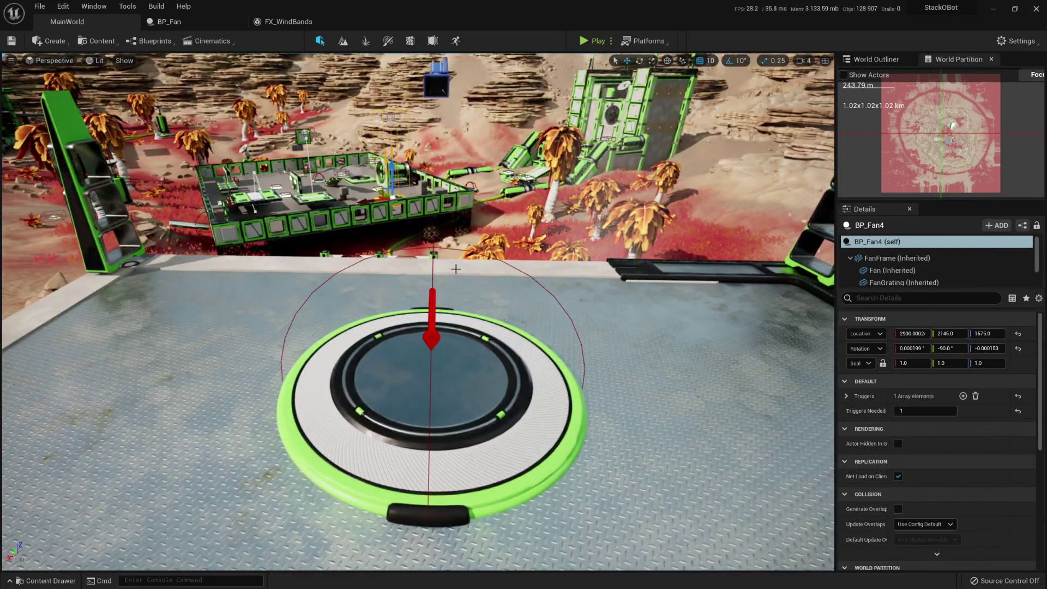
right_drag(417, 312, 349, 286)
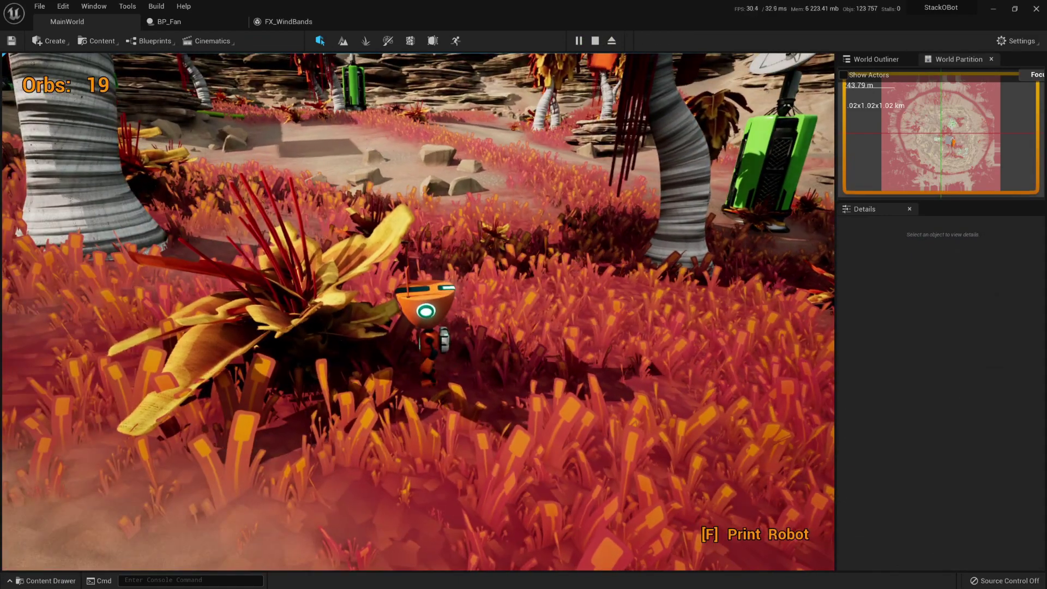
Walk the robot through the red grass in play mode and end the play session.
key(s)
key(d)
key(s)
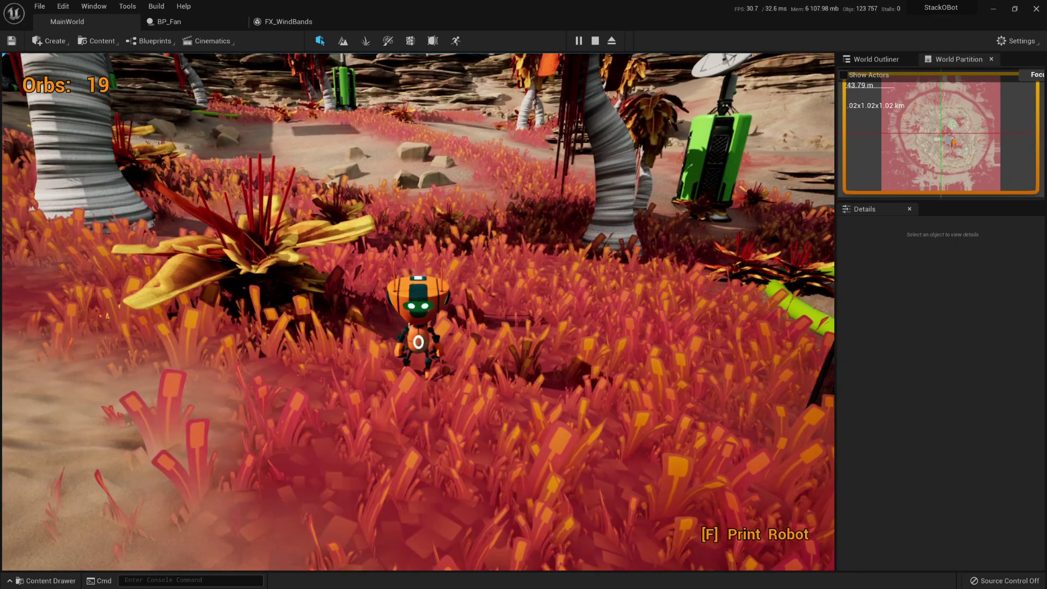
key(s)
key(Escape)
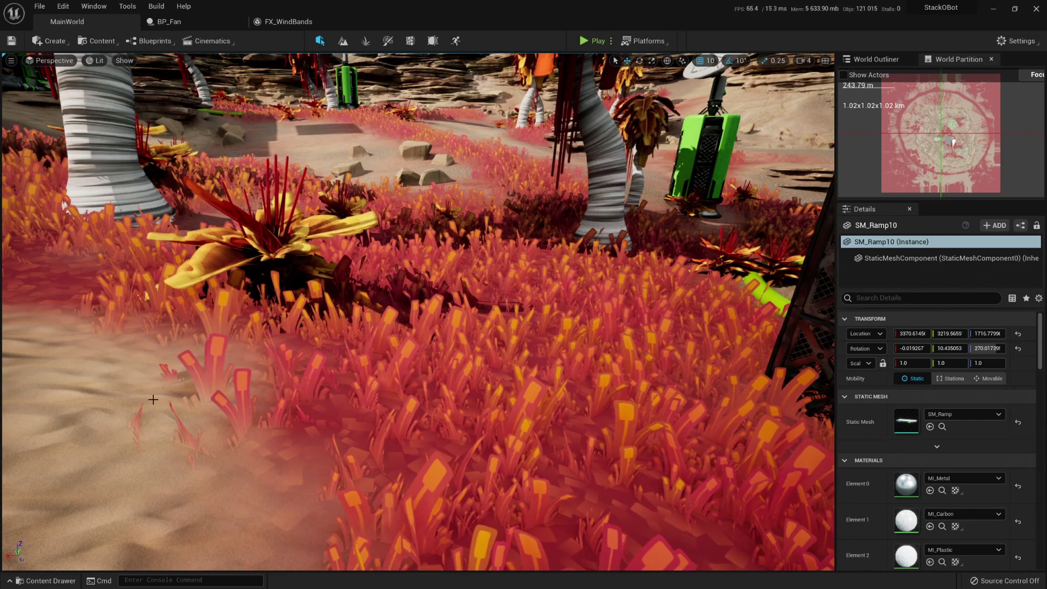
Select the green cable spline running beneath the walled platform and inspect its end near the ground socket.
right_drag(90, 203, 96, 182)
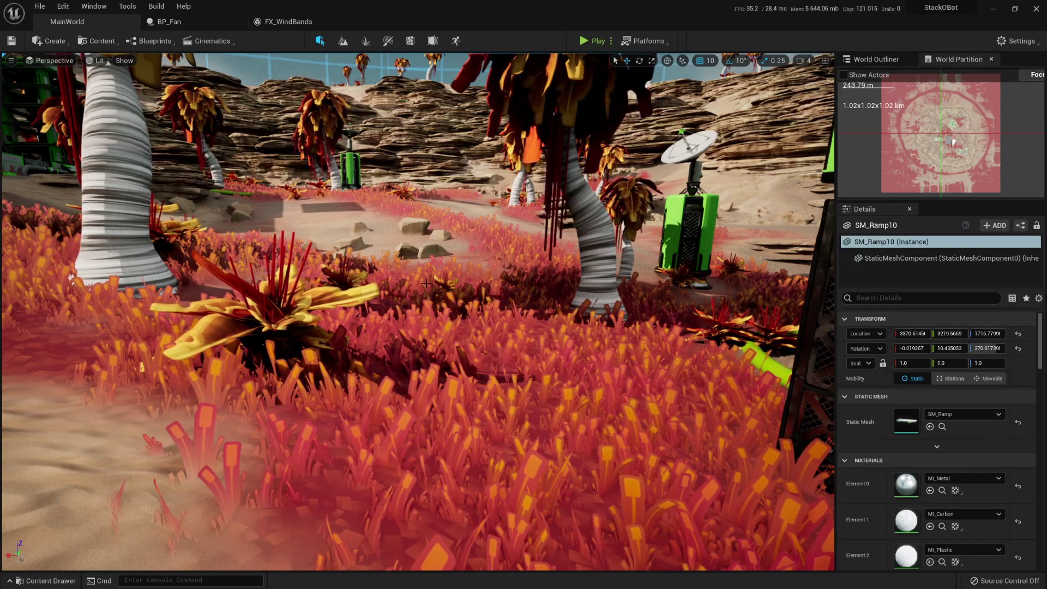
right_drag(427, 283, 501, 273)
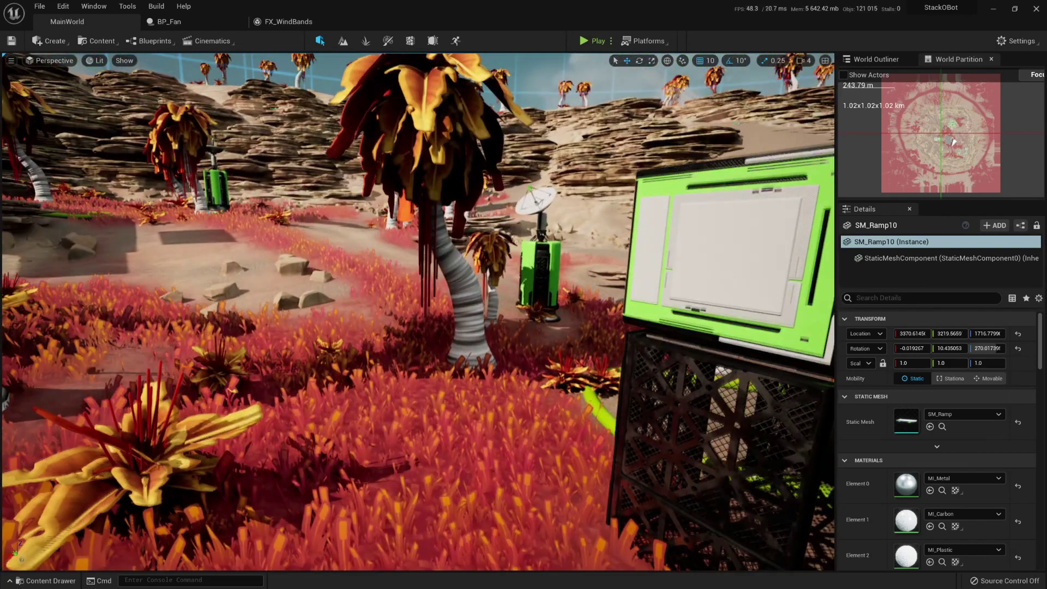
right_drag(452, 172, 477, 294)
key(w)
key(w)
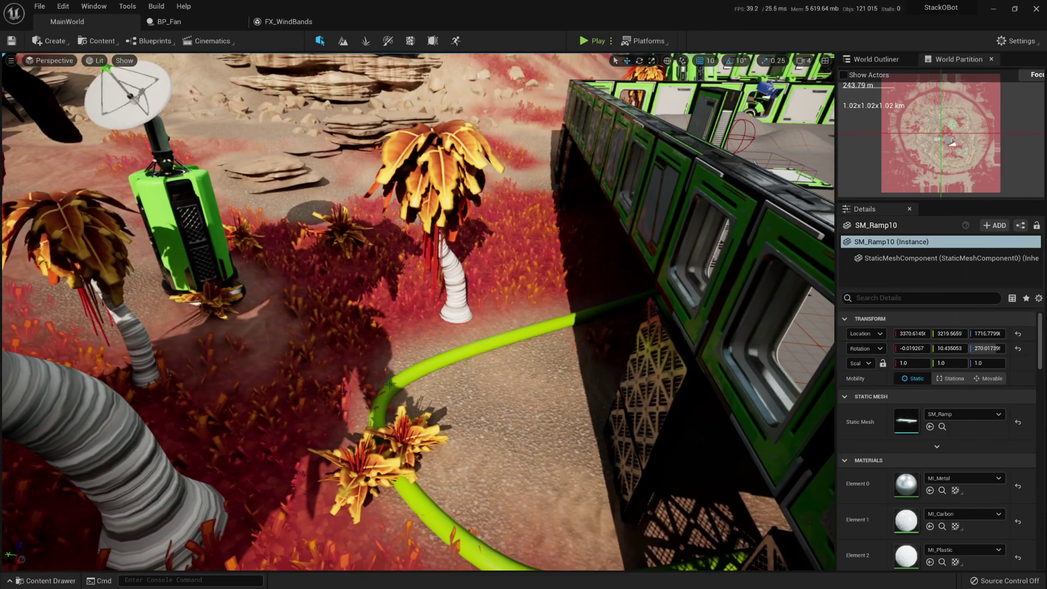
click(470, 352)
right_drag(470, 352, 484, 354)
right_drag(418, 359, 422, 401)
key(d)
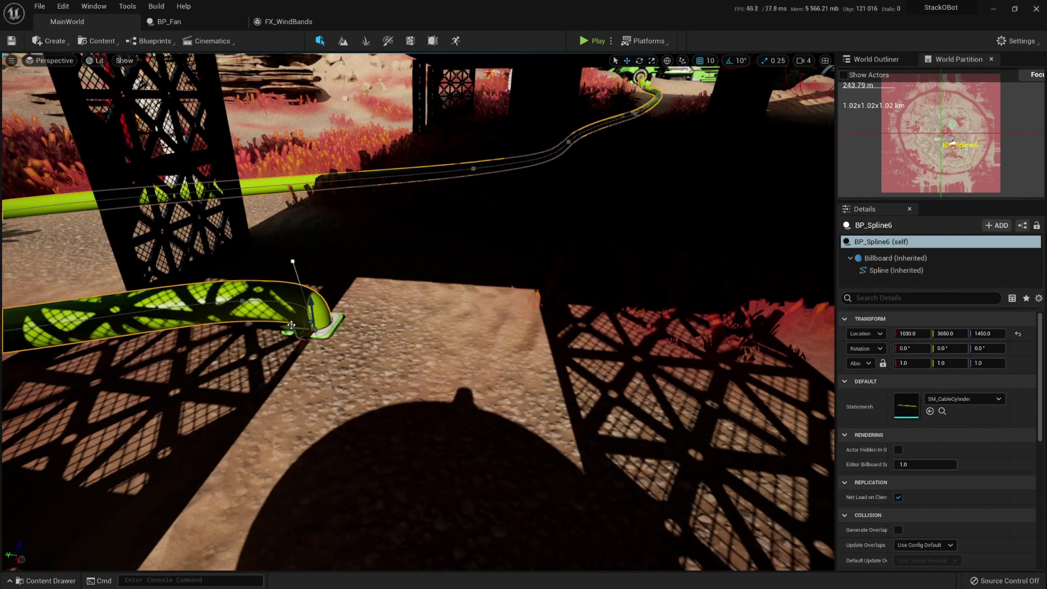
Reshape the green cable by moving its end spline point away from the ground socket.
drag(291, 325, 388, 263)
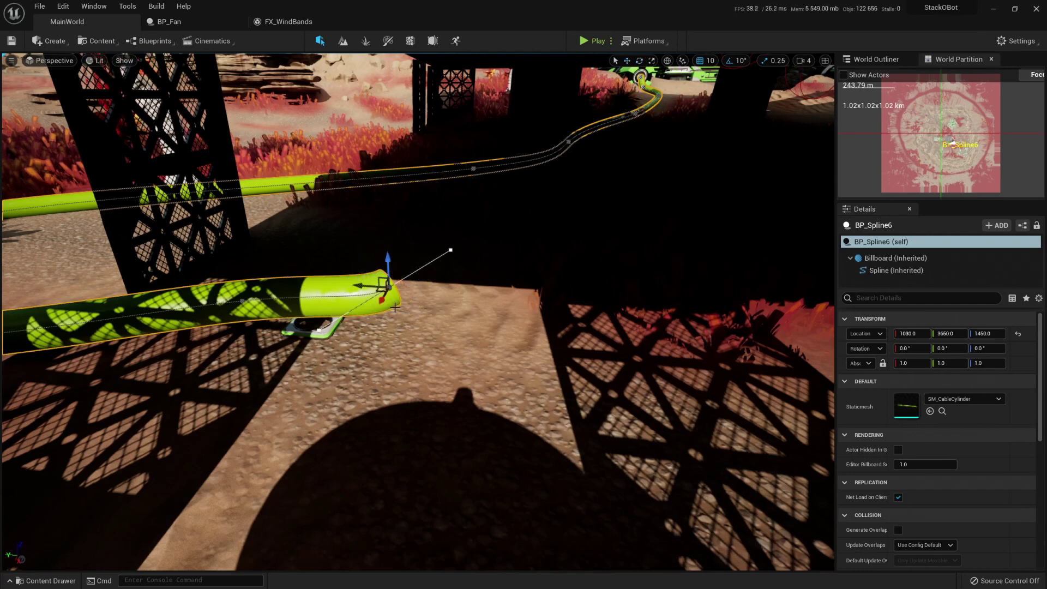
drag(378, 290, 605, 279)
right_drag(534, 286, 573, 294)
drag(578, 282, 364, 230)
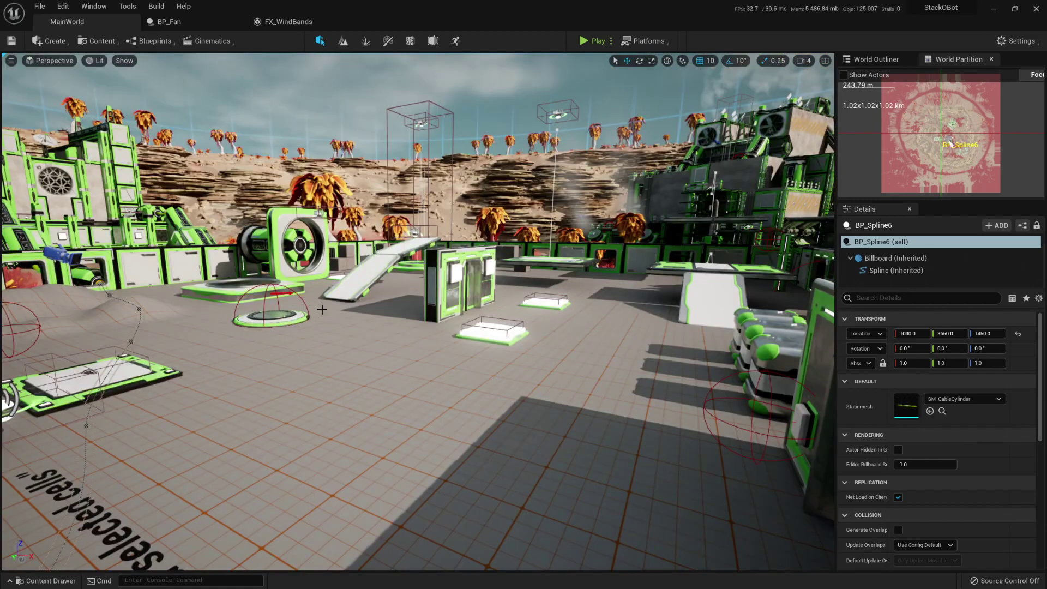
Select the elevator platform beside the World Partition floor text and open its BP_Elevator blueprint.
right_drag(321, 310, 190, 339)
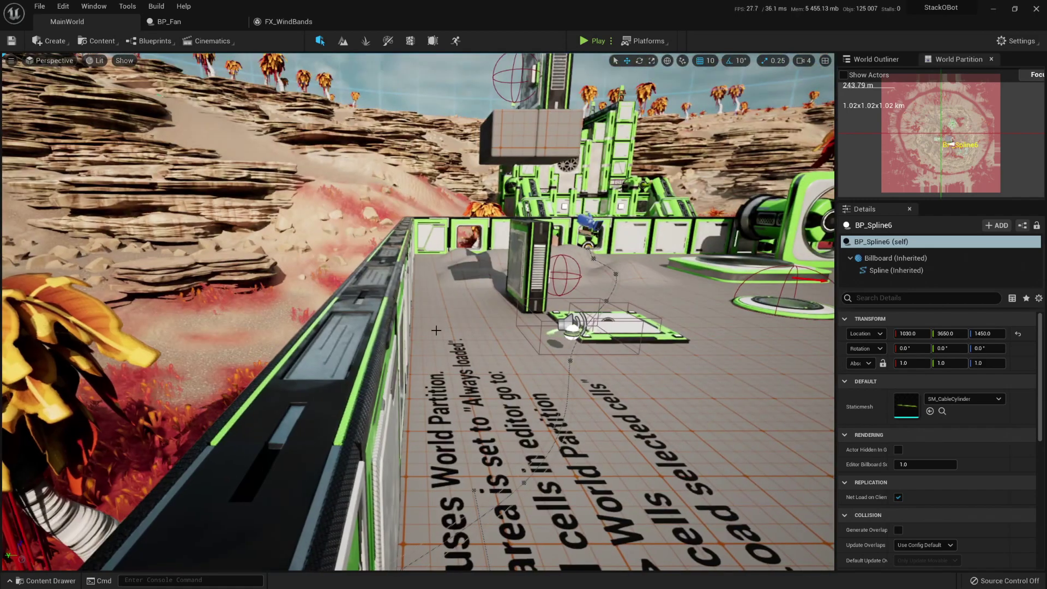
right_drag(437, 329, 480, 323)
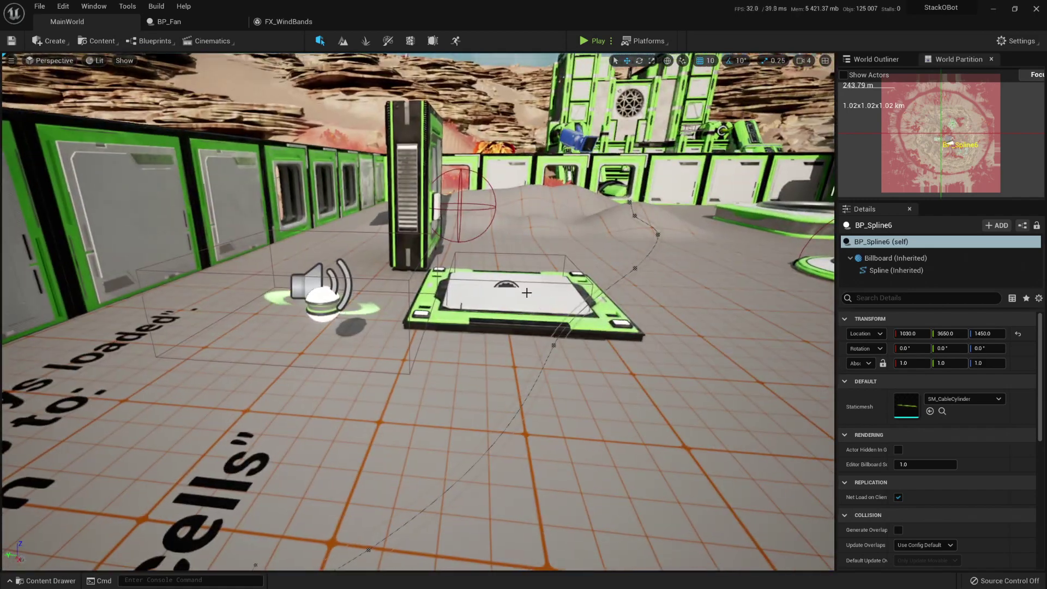
click(507, 314)
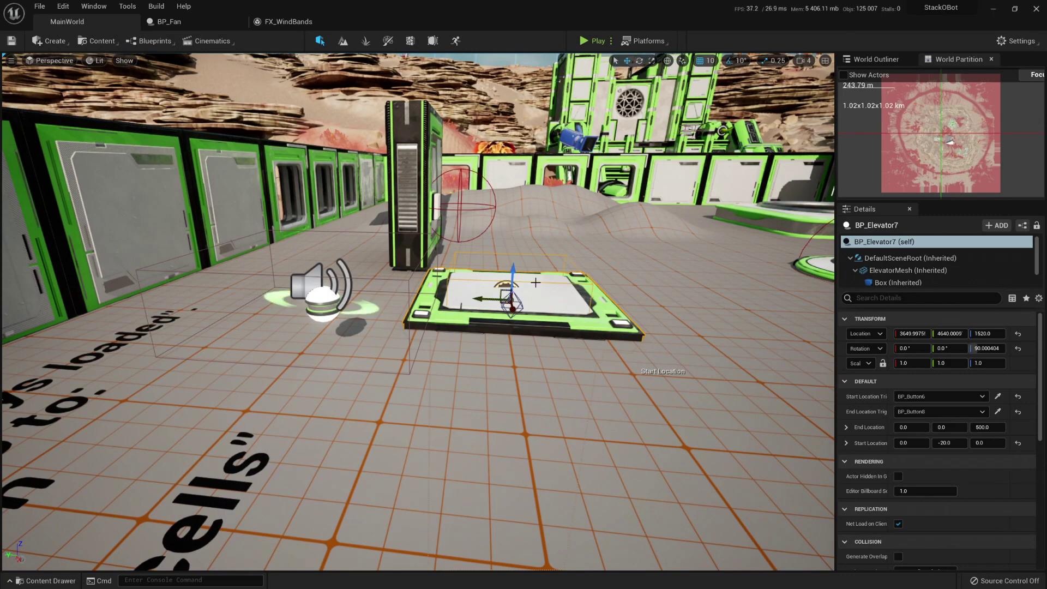
right_click(485, 279)
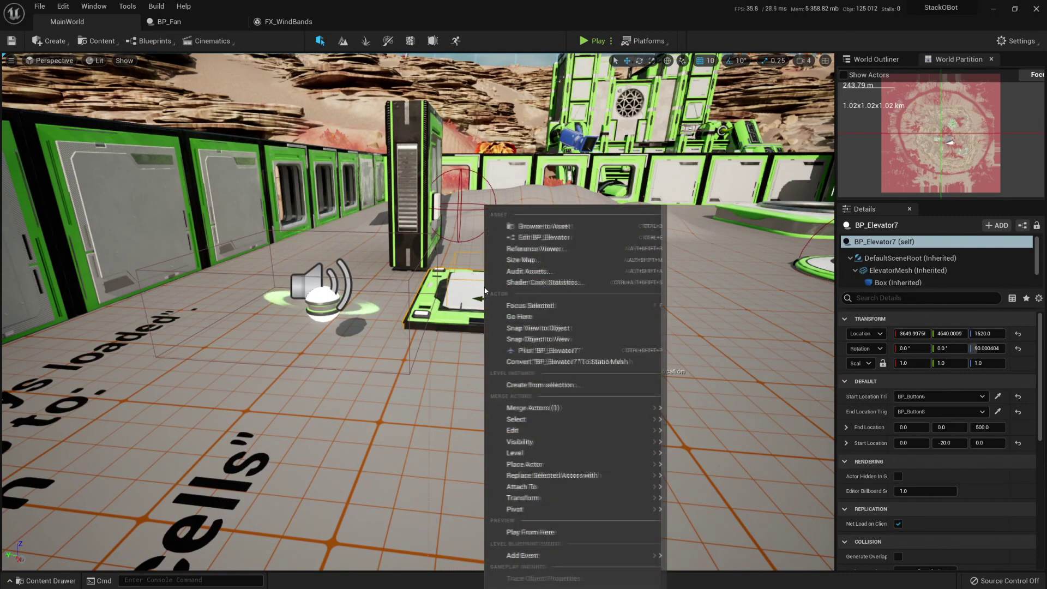
click(544, 238)
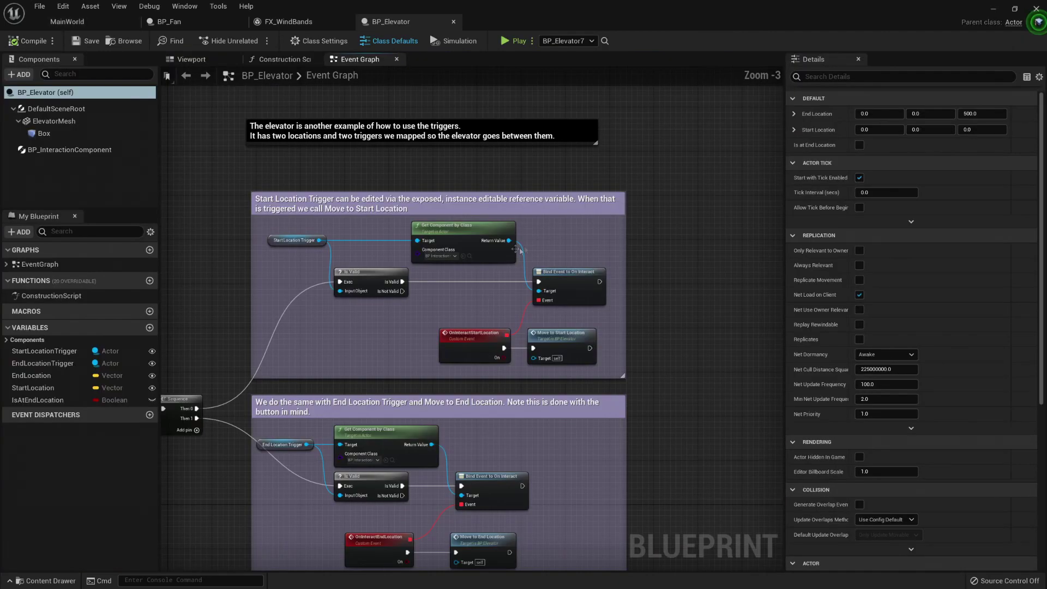
Examine BP_Elevator's event graph and open its BP_InteractionComponent for editing.
right_drag(253, 290, 404, 70)
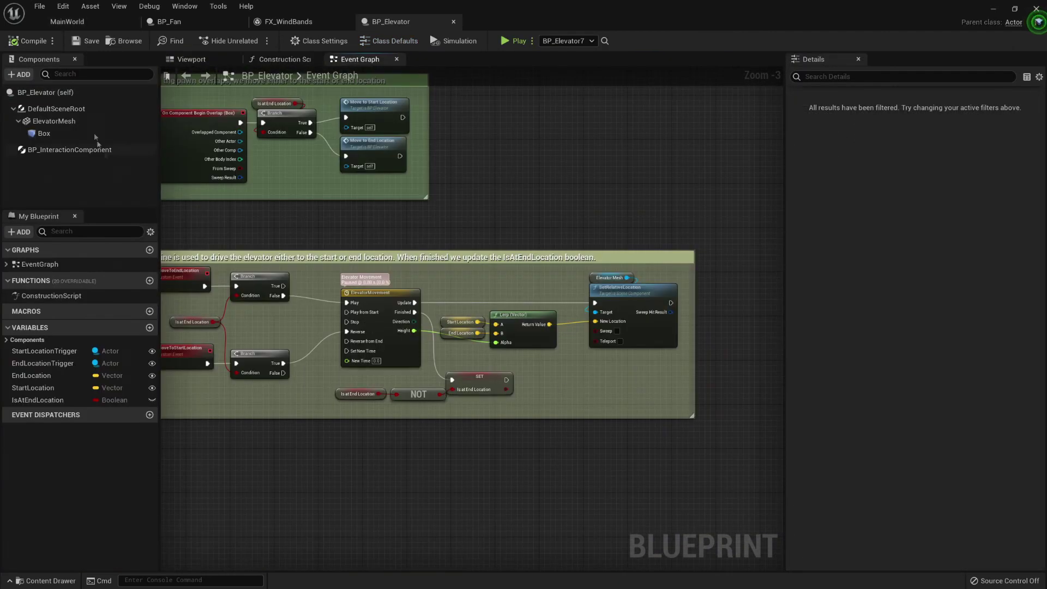
click(89, 149)
right_click(88, 151)
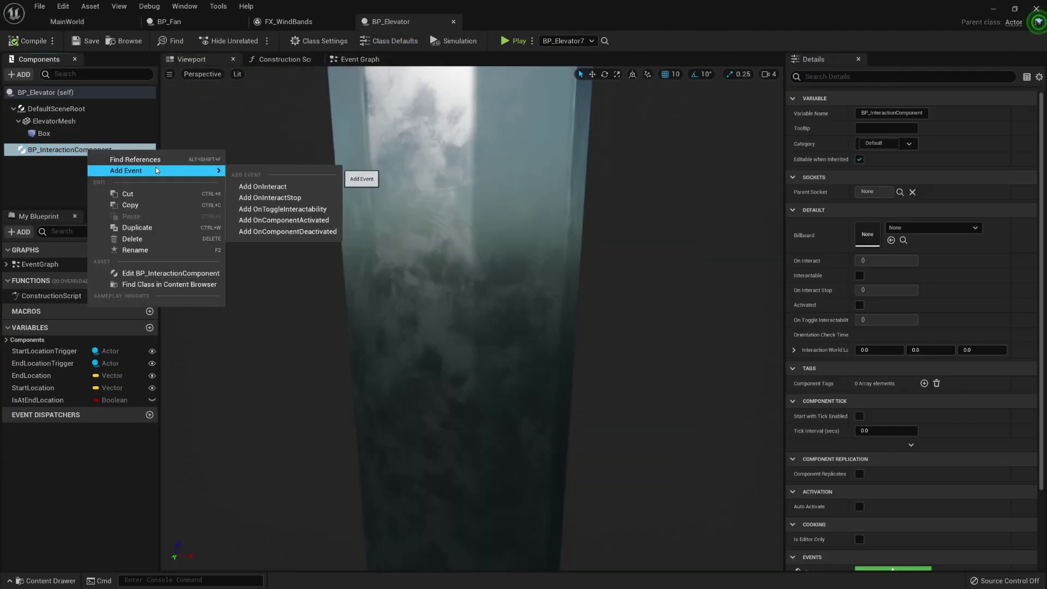
click(151, 282)
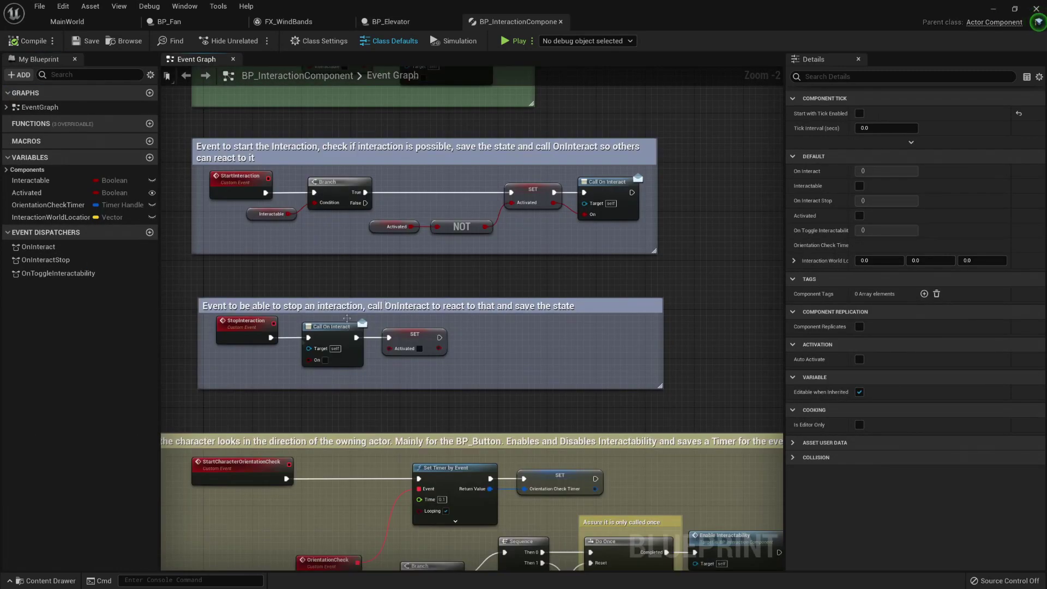
Examine the BP_InteractionComponent event graph's groups for starting and stopping the character orientation check.
right_drag(545, 405, 527, 170)
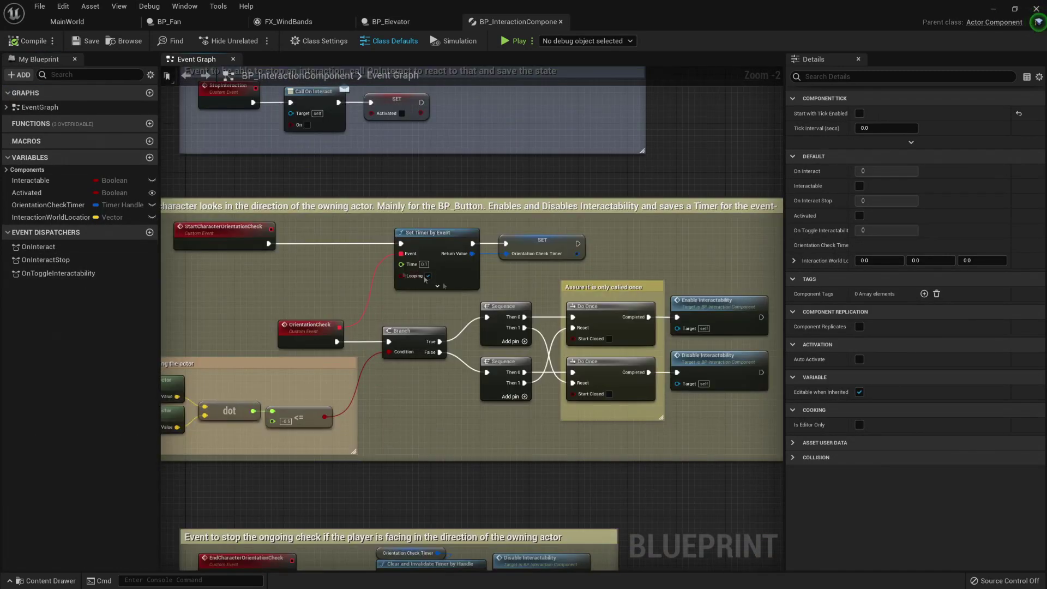
right_drag(315, 340, 382, 286)
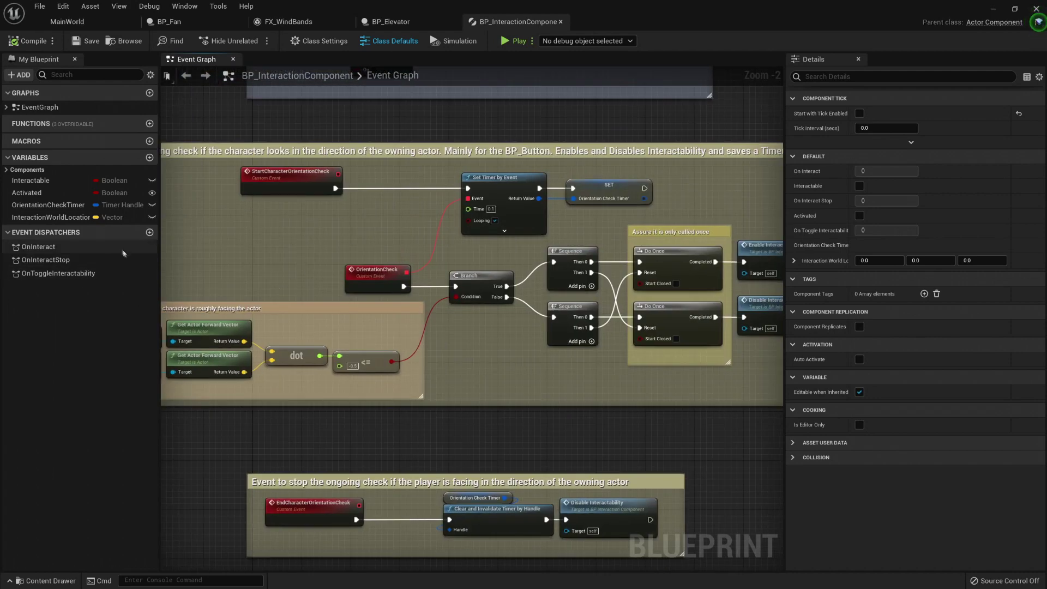
right_drag(427, 249, 392, 69)
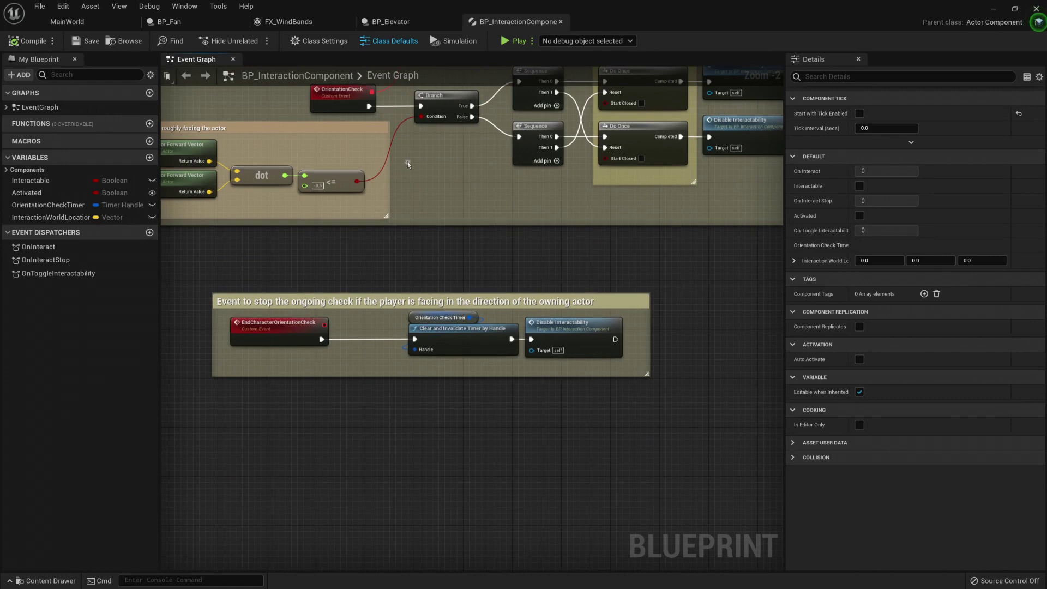
right_drag(406, 164, 367, 360)
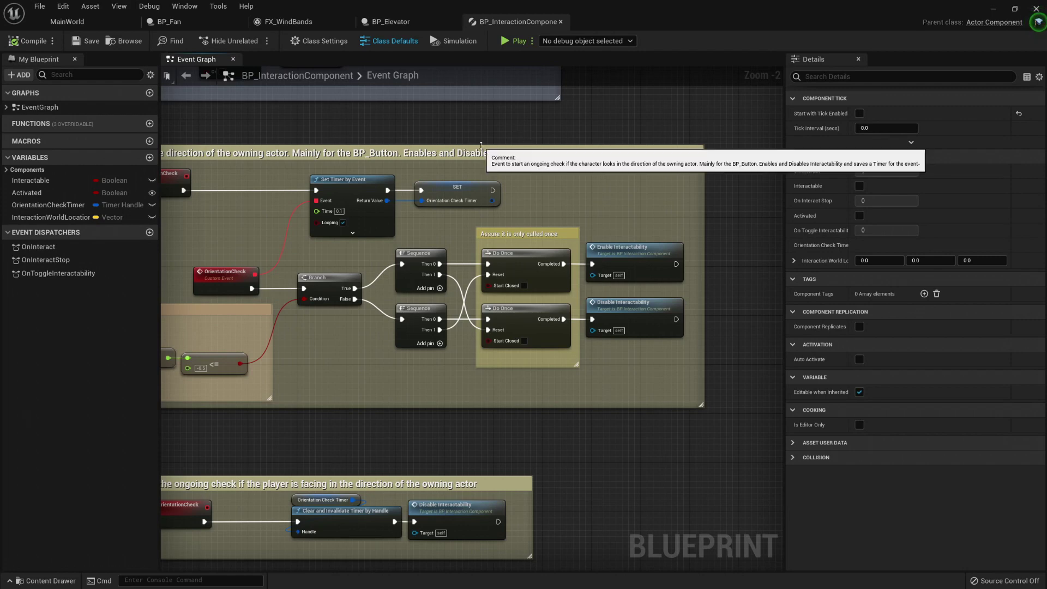
right_drag(480, 145, 459, 173)
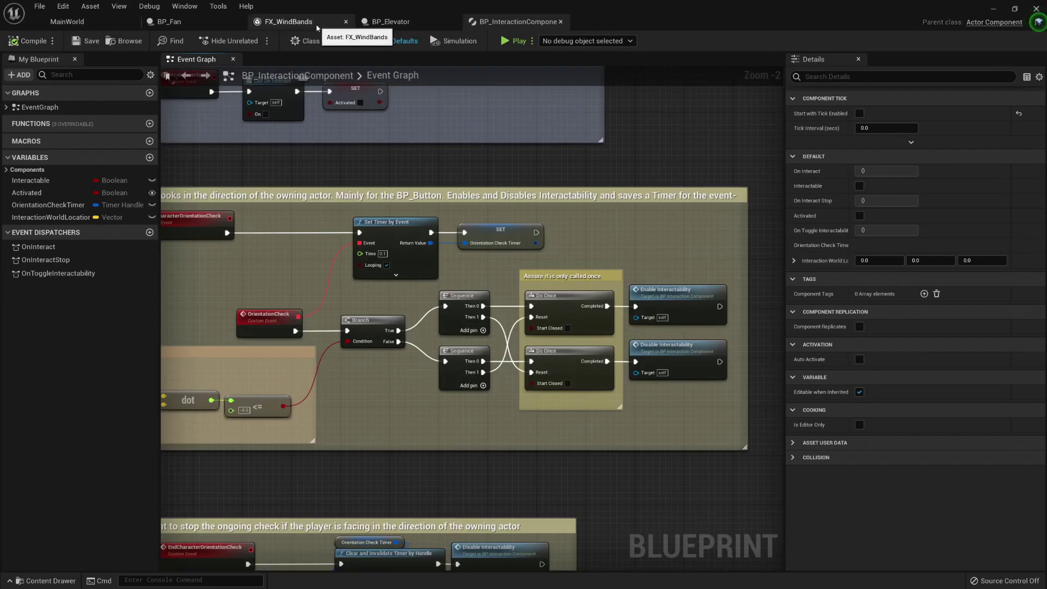
Return to the MainWorld level, select the landscape and open its M_Landscape material graph.
click(288, 21)
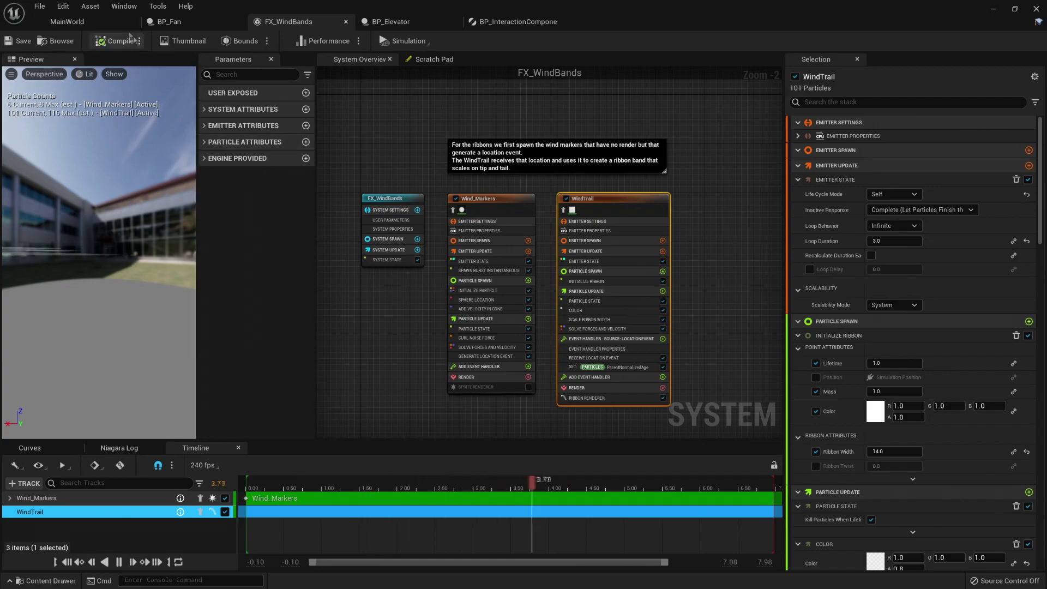
click(67, 21)
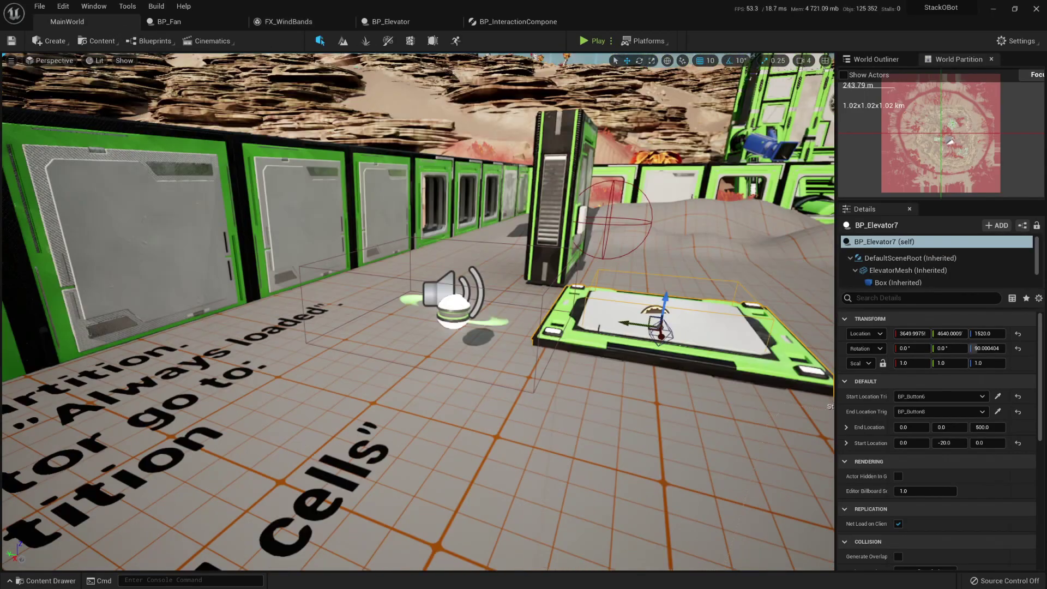
key(w)
right_drag(418, 311, 273, 355)
click(417, 316)
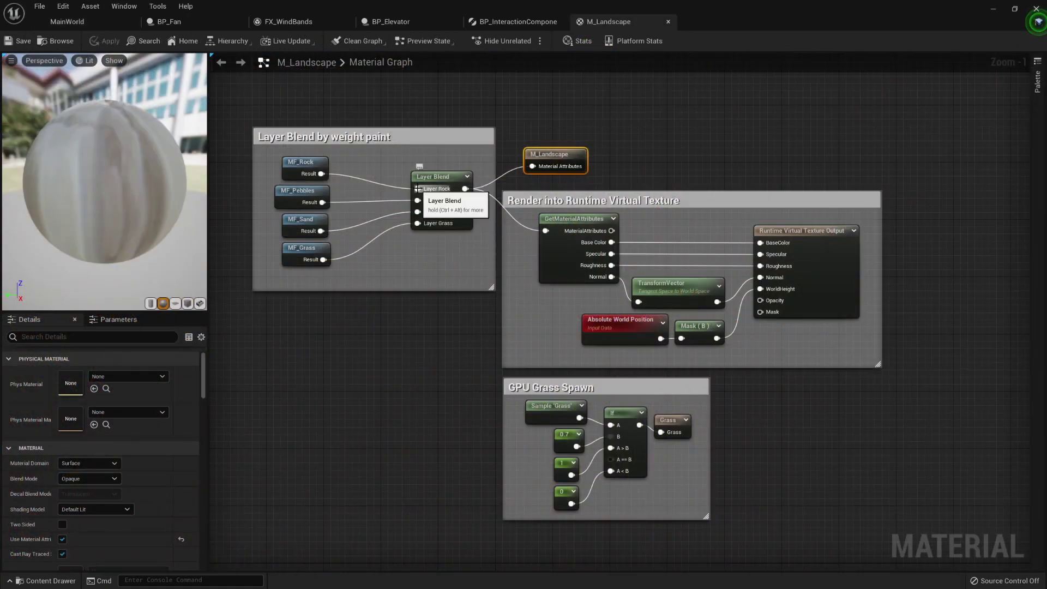
Return to the MainWorld level and show the project's Landscape Materials folder contents.
click(287, 22)
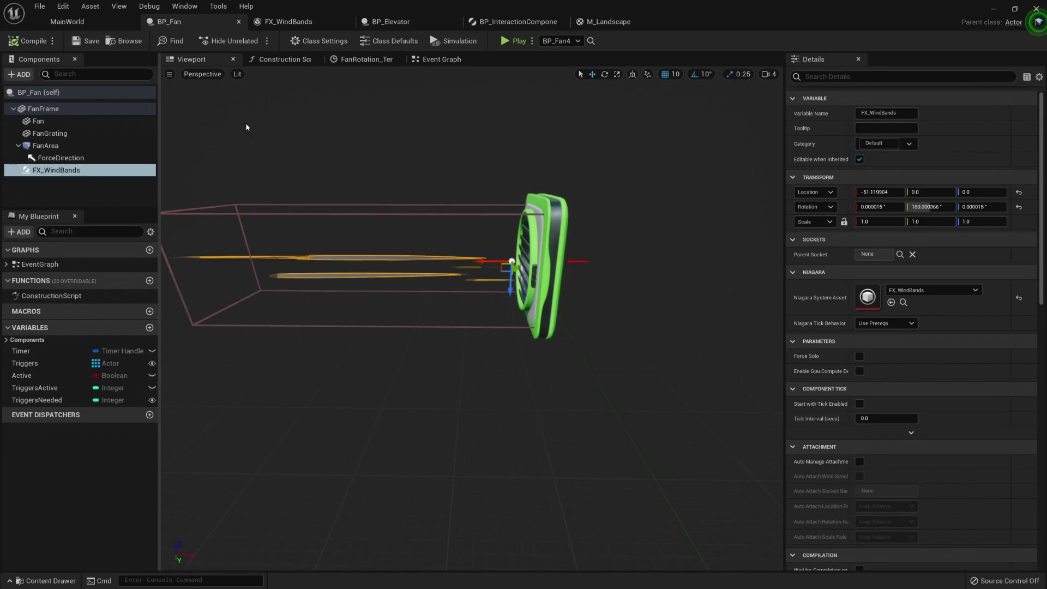
click(85, 23)
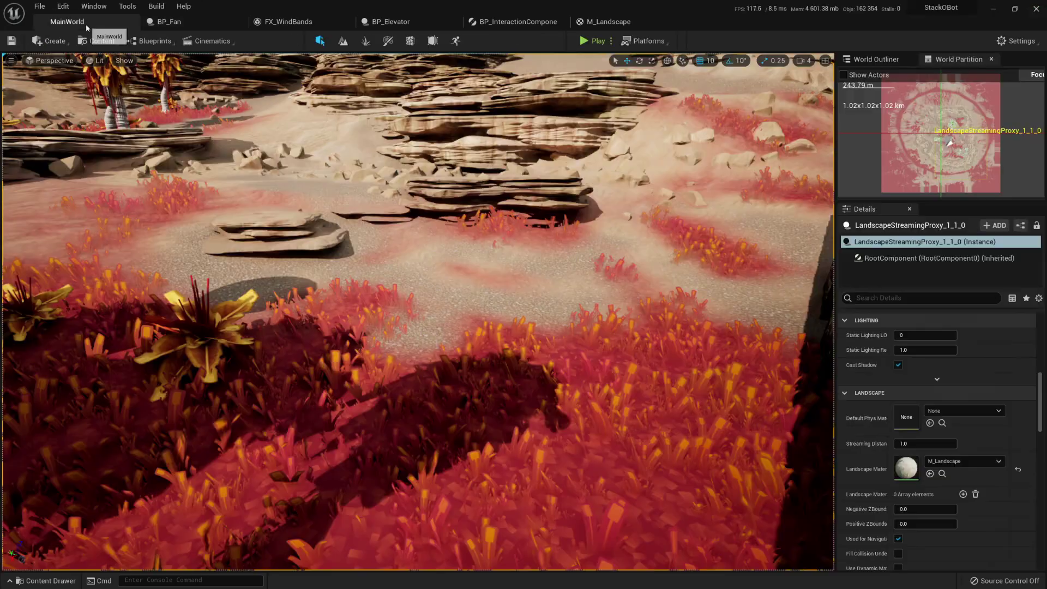
click(51, 581)
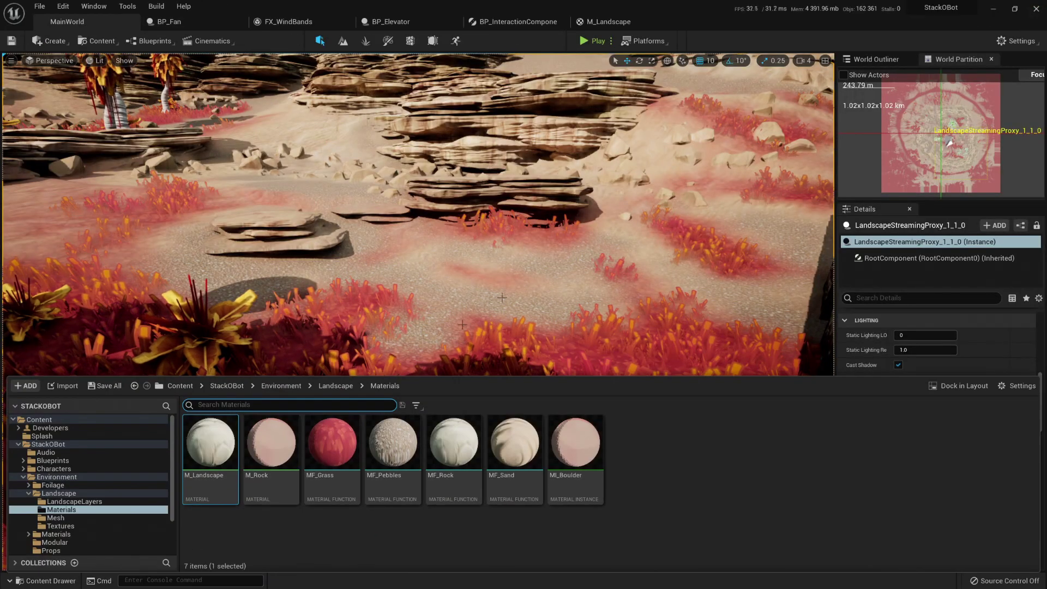
scroll(417, 218, down, 5)
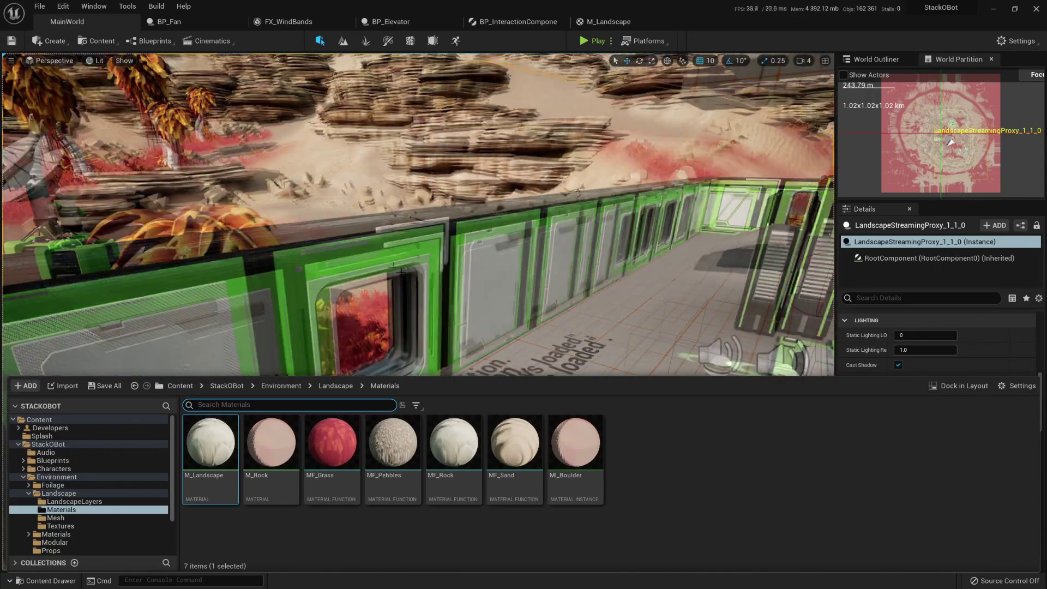
View the walled test area's doors, crates and elevators from above, and bring the project's content folders back up.
right_drag(417, 218, 288, 234)
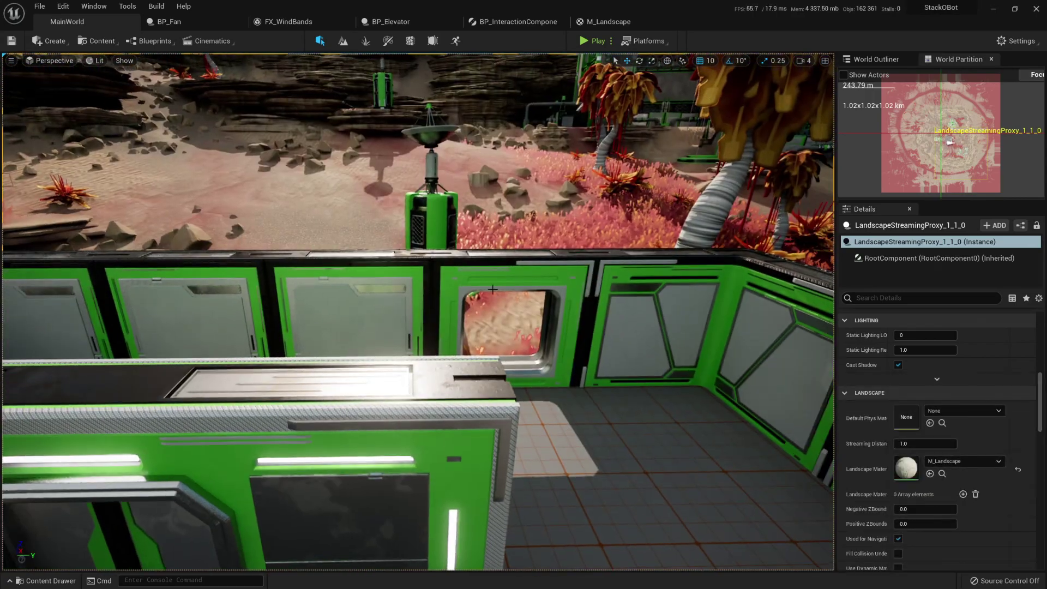
key(s)
right_drag(493, 289, 395, 299)
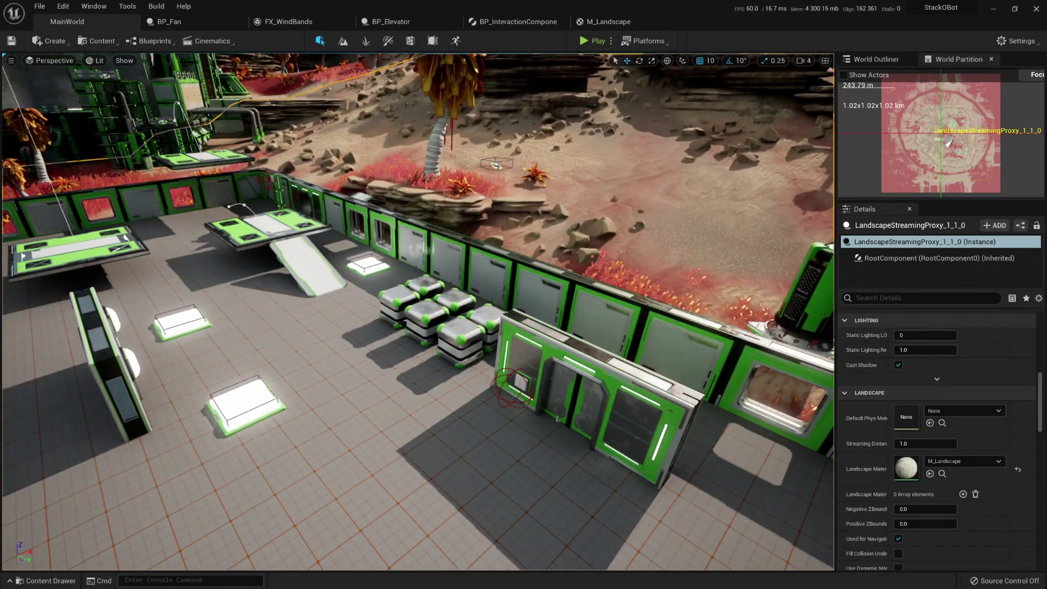
click(46, 581)
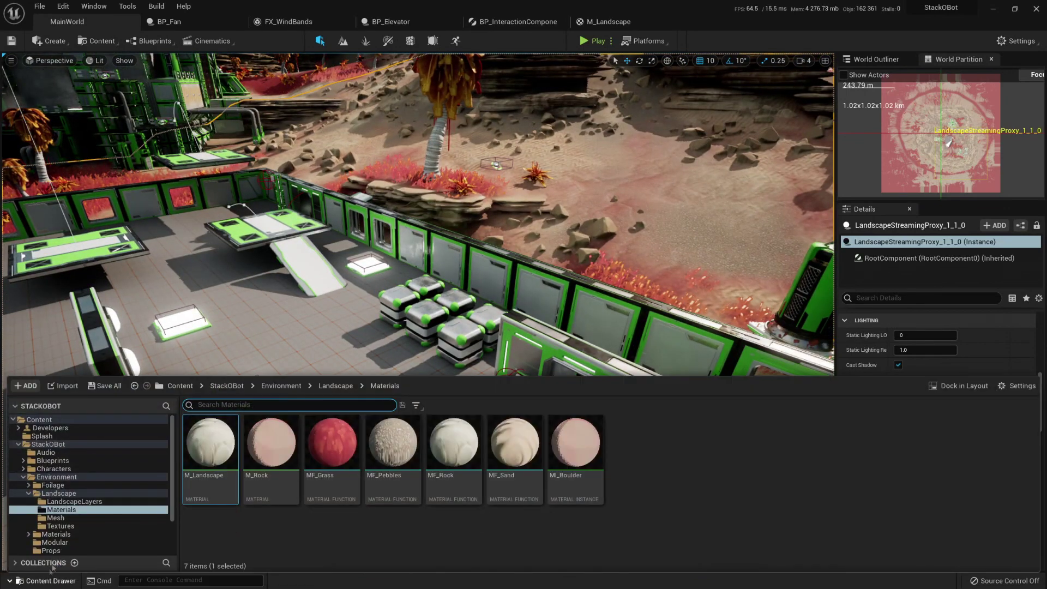
Look through the contents of the project's Environment, Blueprints and Characters folders.
click(60, 477)
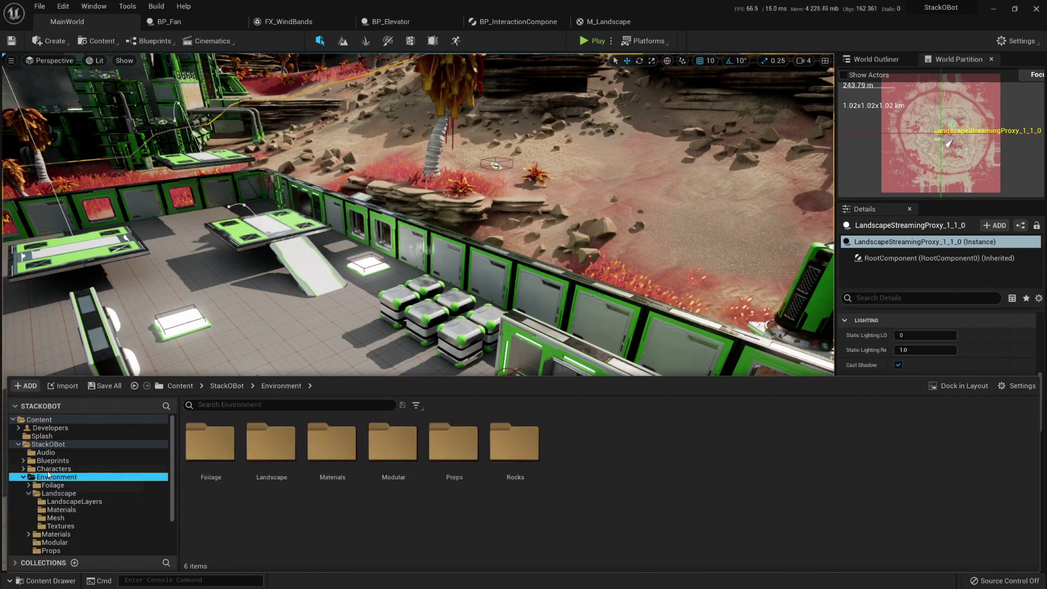
click(53, 460)
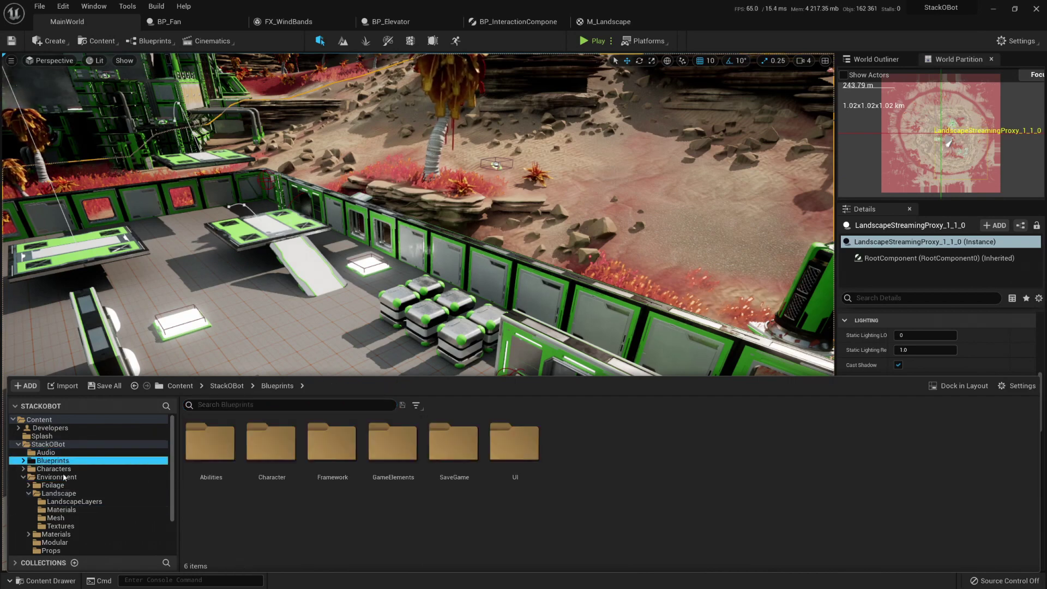
click(54, 469)
scroll(57, 501, down, 2)
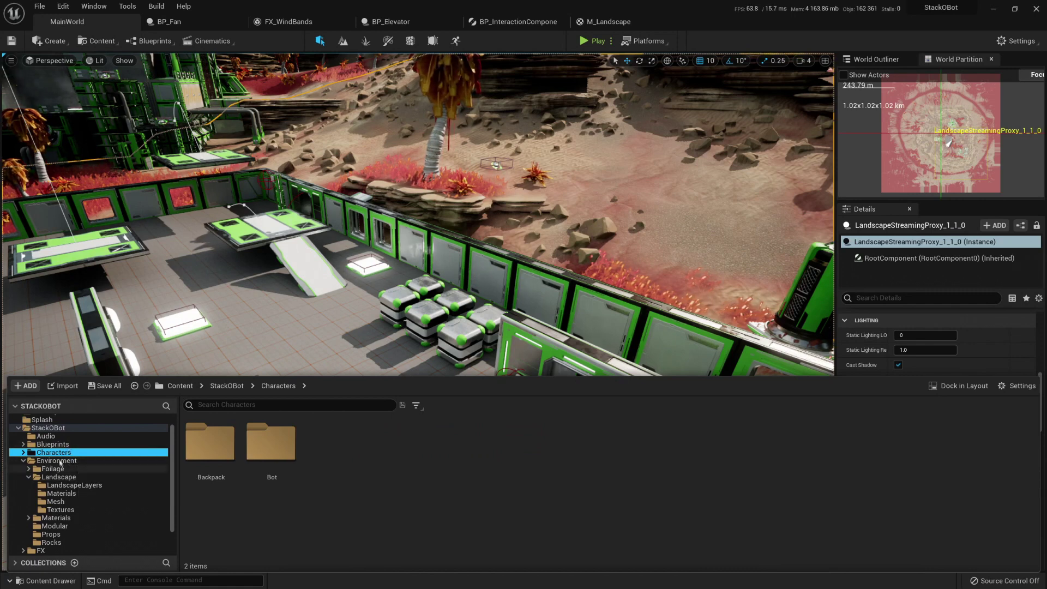
click(55, 461)
scroll(77, 508, down, 4)
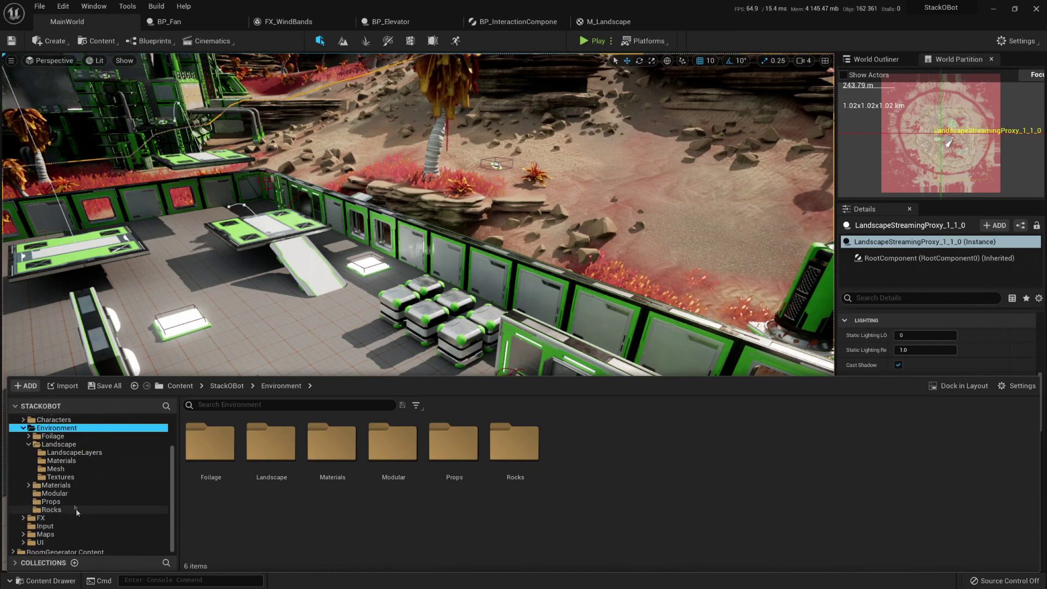
Open the GI_StackOBot game instance blueprint from the Framework folder under Blueprints.
scroll(65, 465, up, 6)
double_click(64, 462)
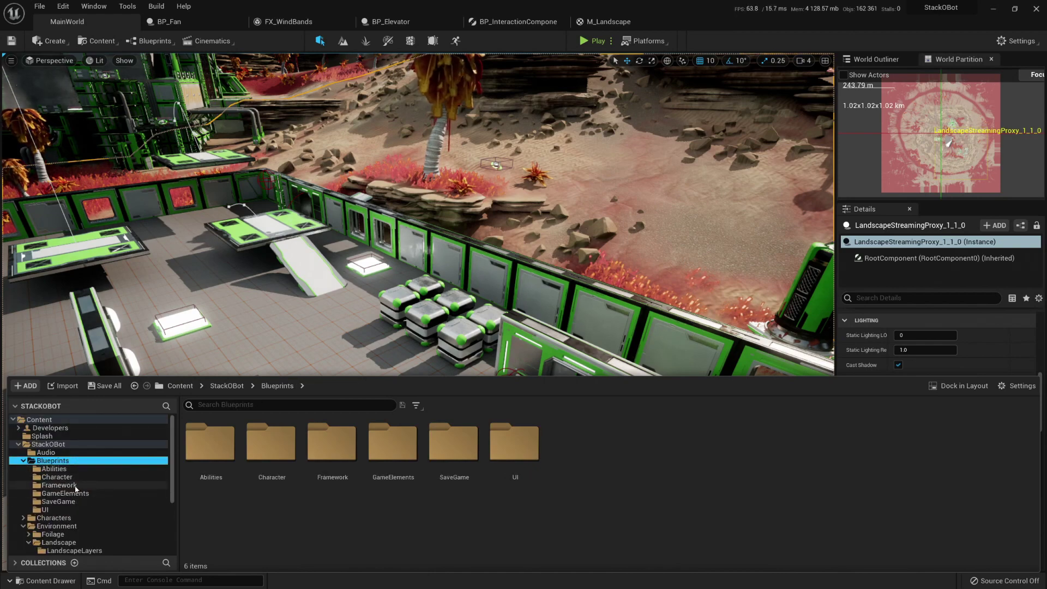
click(60, 485)
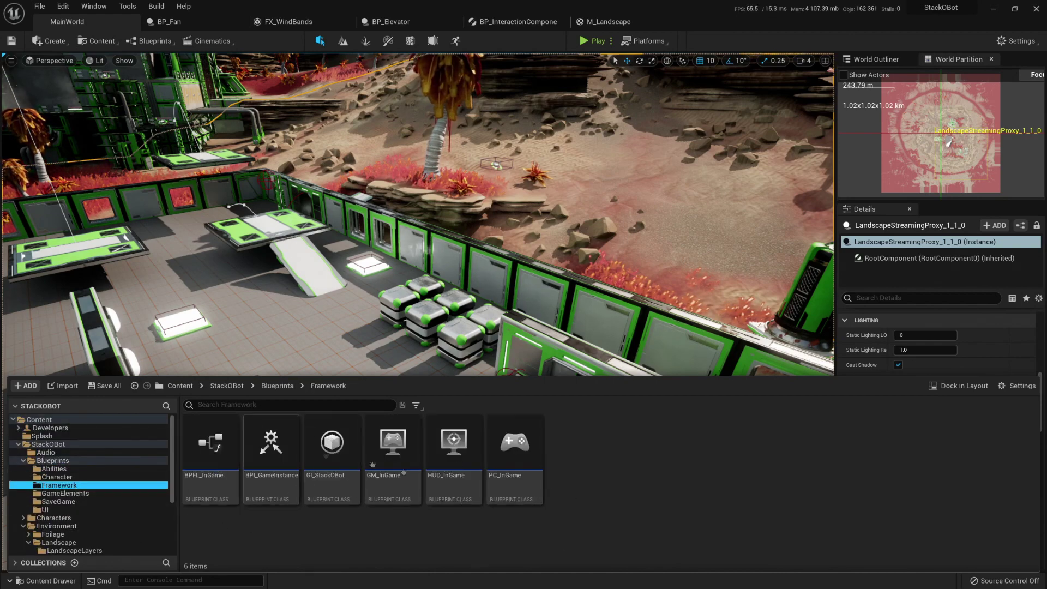
double_click(332, 441)
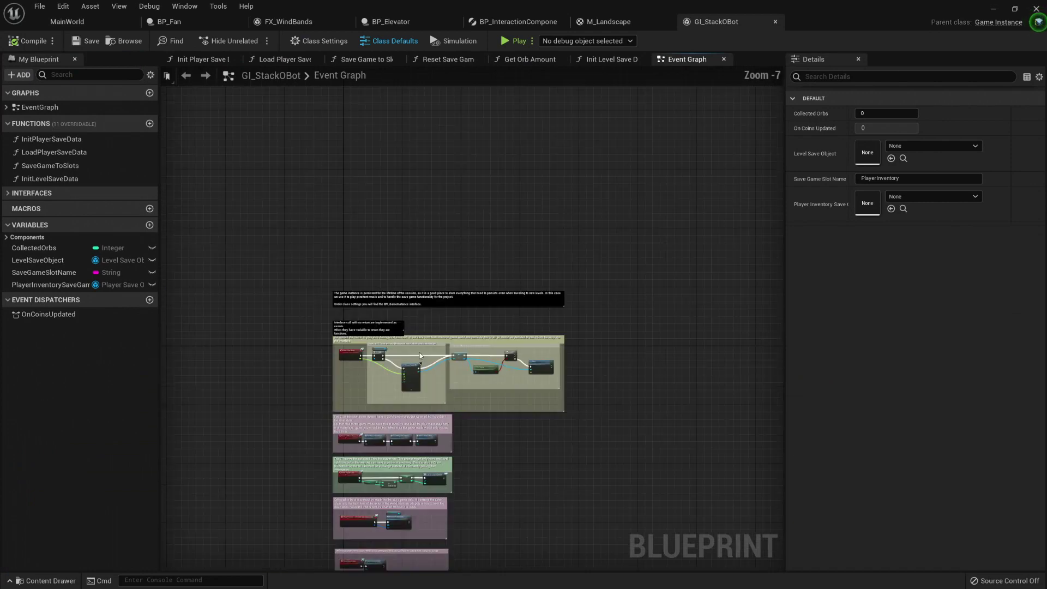
Read the GI_StackOBot event graph's introductory comments and select the Event Play Music and Event Init Save Game groups.
scroll(420, 352, up, 5)
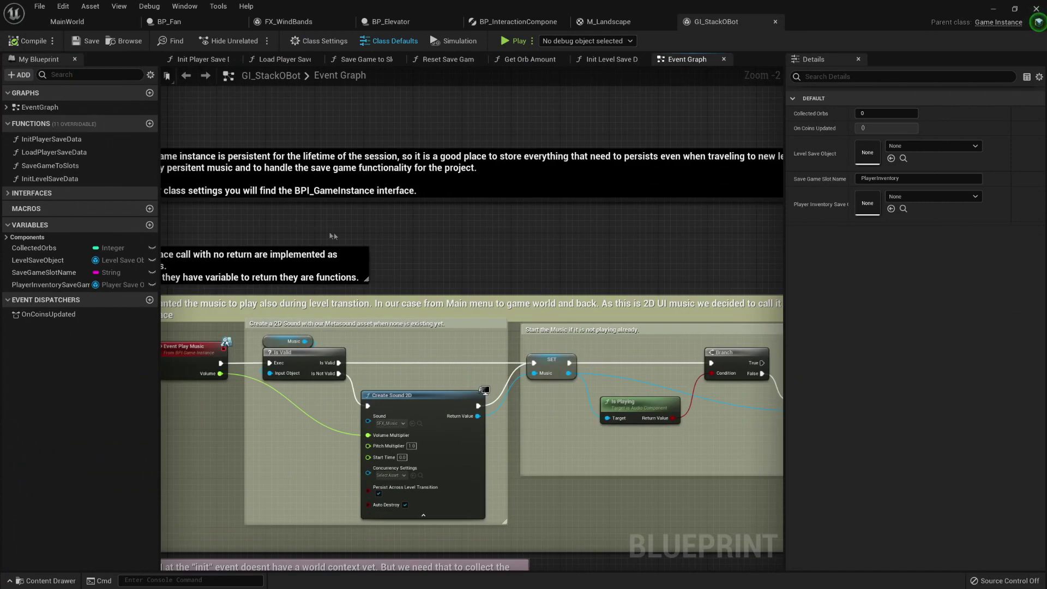
right_drag(375, 257, 395, 256)
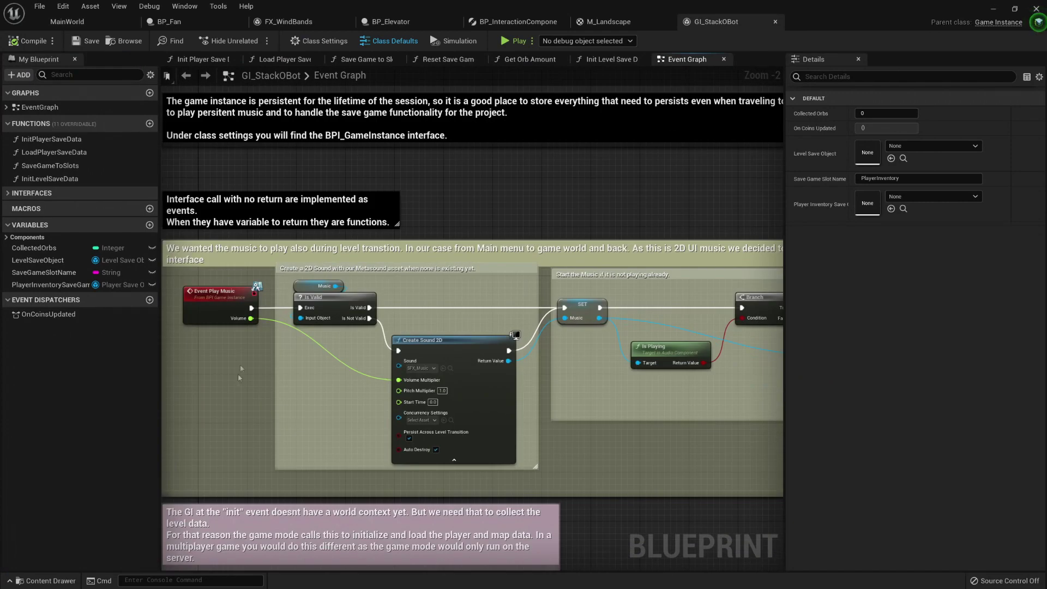
right_drag(178, 414, 211, 402)
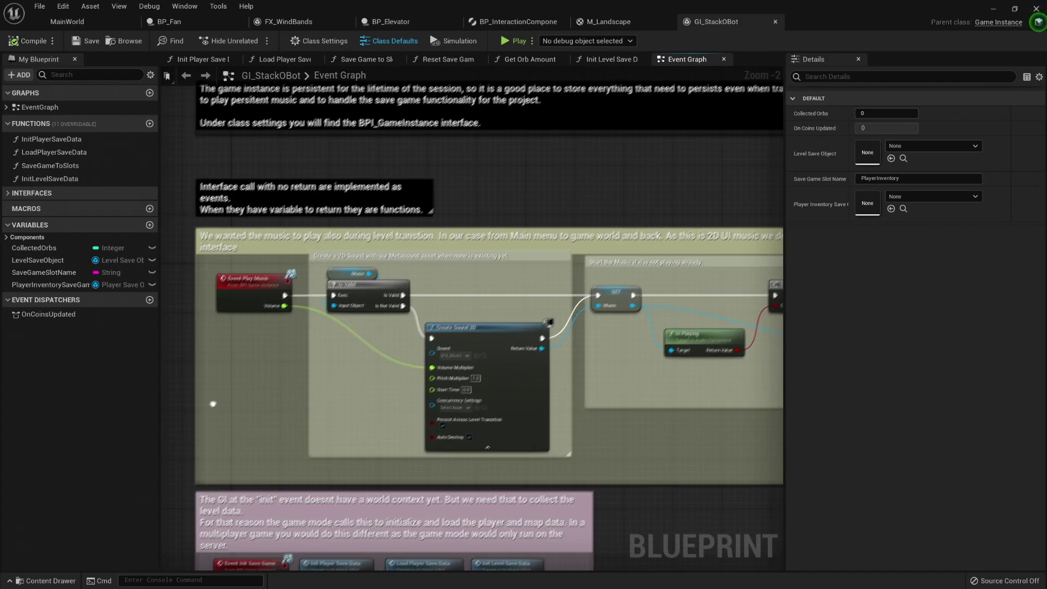
scroll(191, 342, down, 2)
scroll(256, 382, up, 2)
drag(169, 202, 820, 484)
right_drag(454, 459, 697, 449)
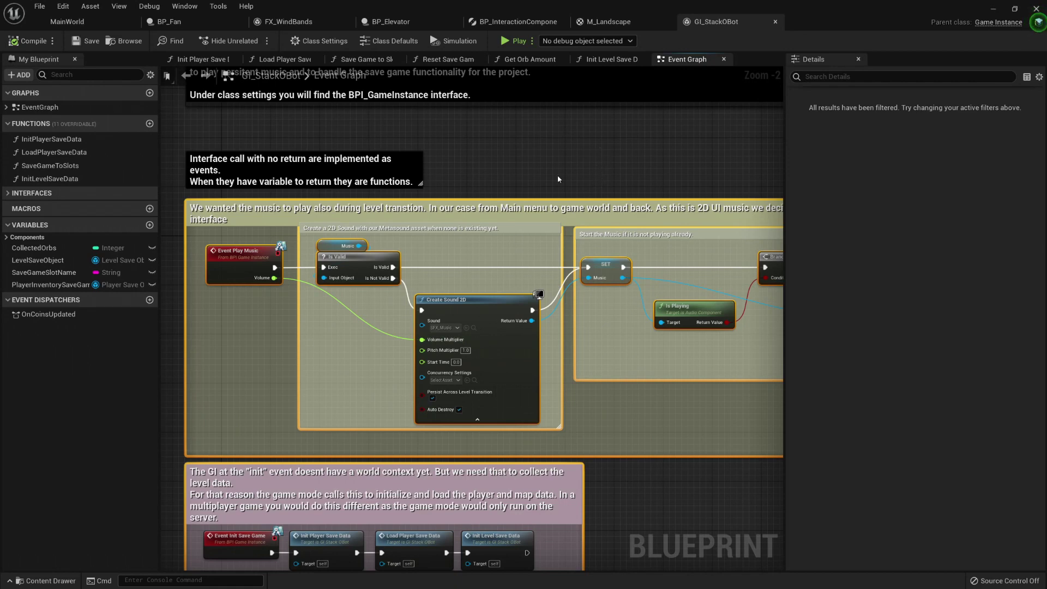
Examine the Event Play Music group, including its Create Sound 2D node and music-start branch, alongside the save-game and orb groups.
right_drag(557, 175, 506, 175)
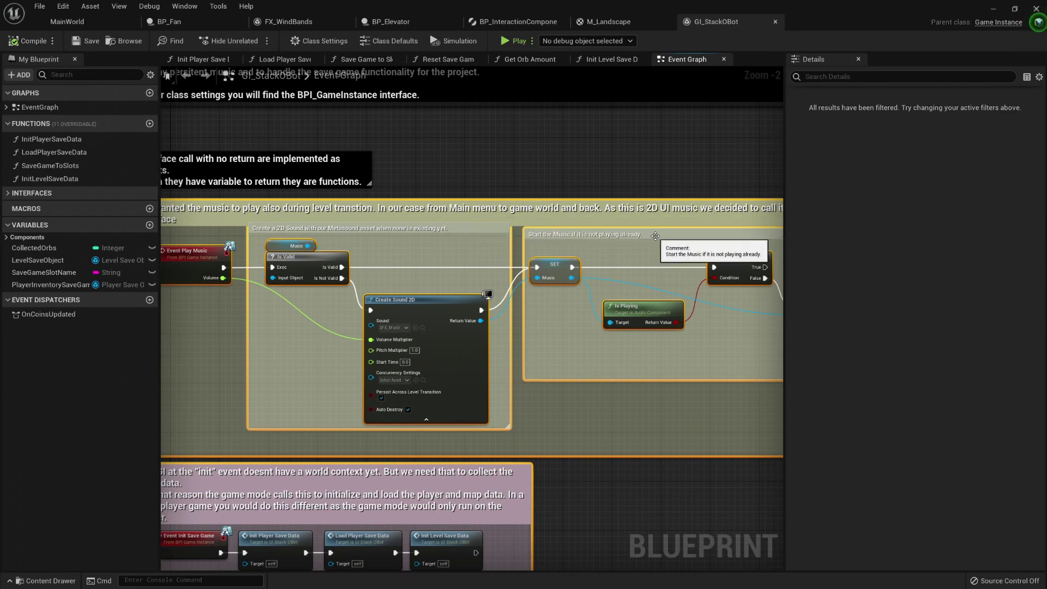
right_drag(469, 251, 624, 205)
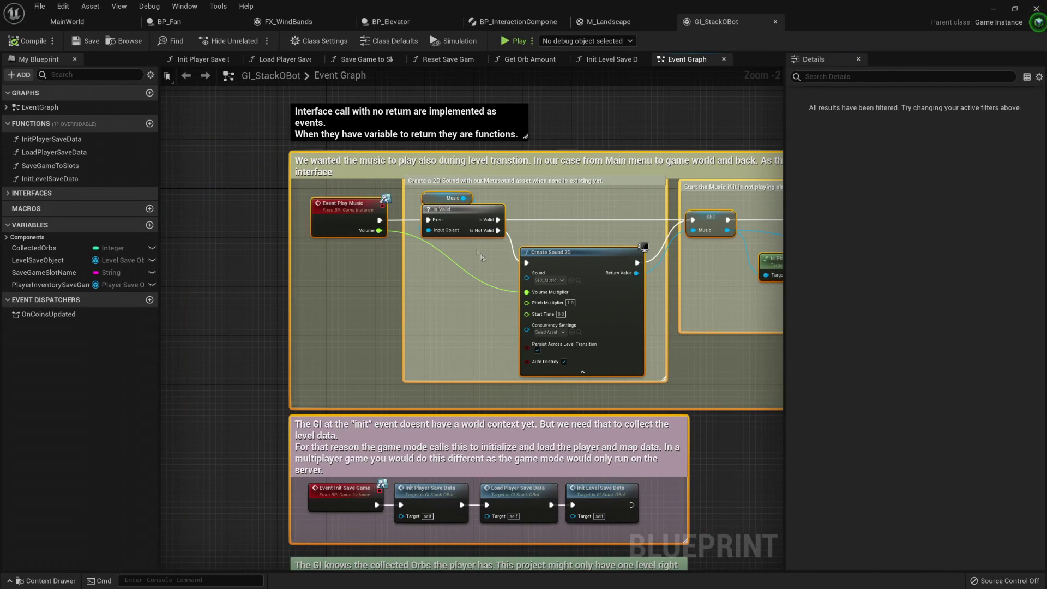
scroll(456, 232, up, 2)
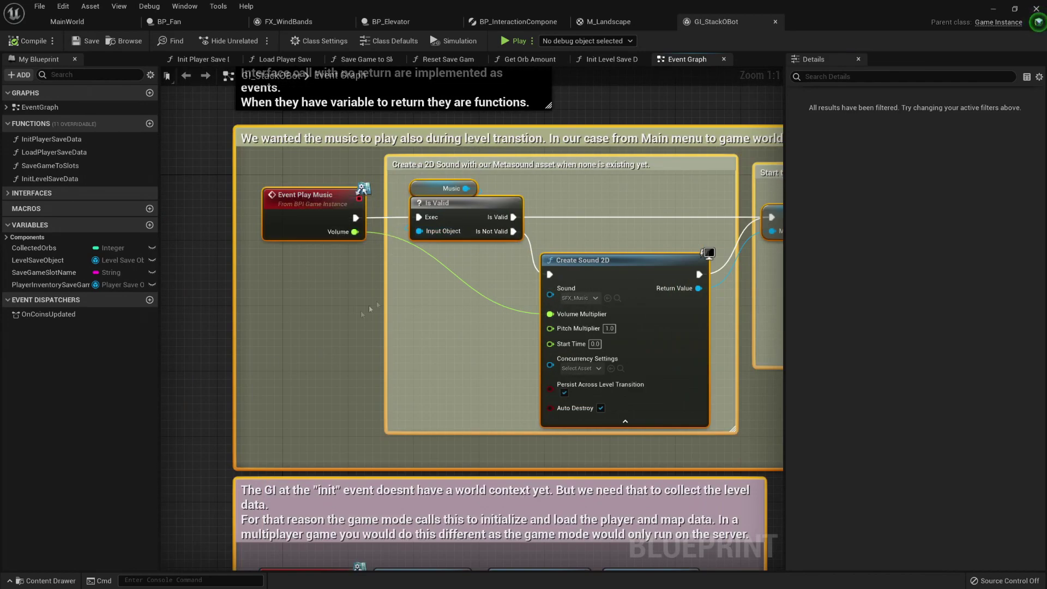
scroll(521, 302, down, 2)
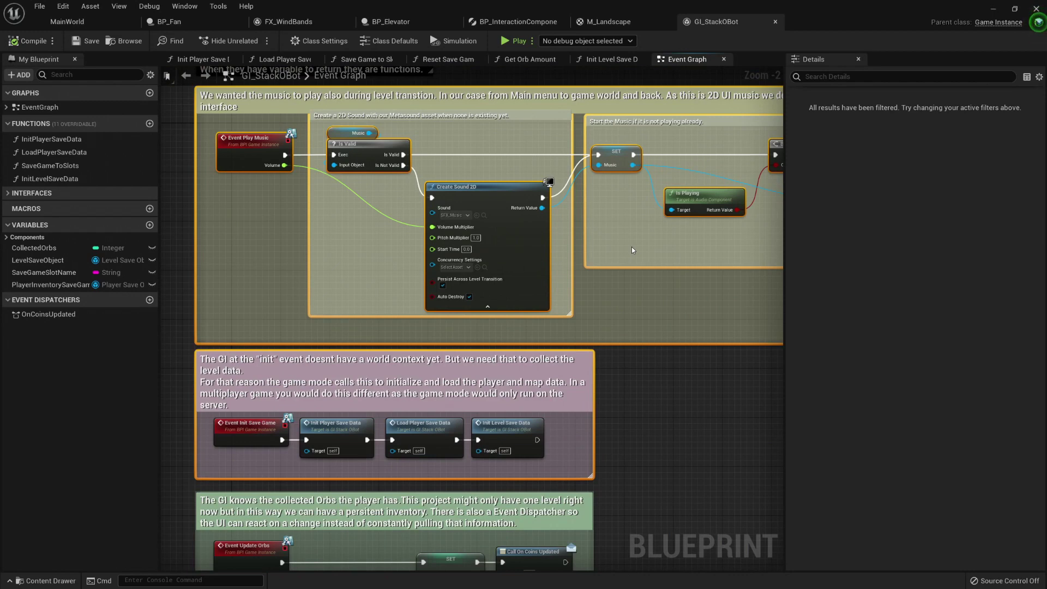
scroll(605, 292, down, 1)
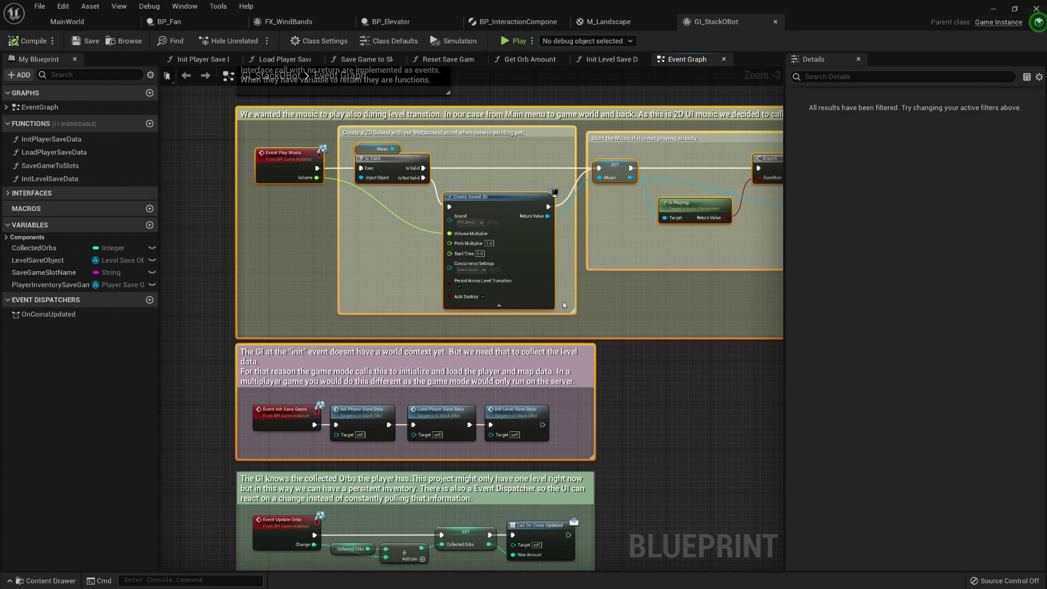
scroll(260, 347, down, 1)
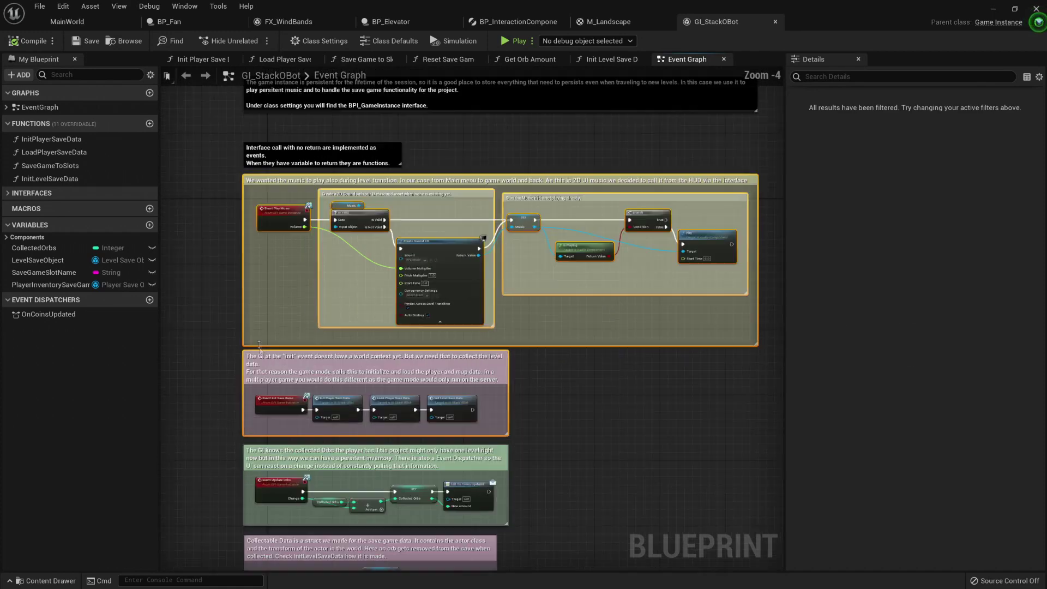
scroll(259, 347, up, 1)
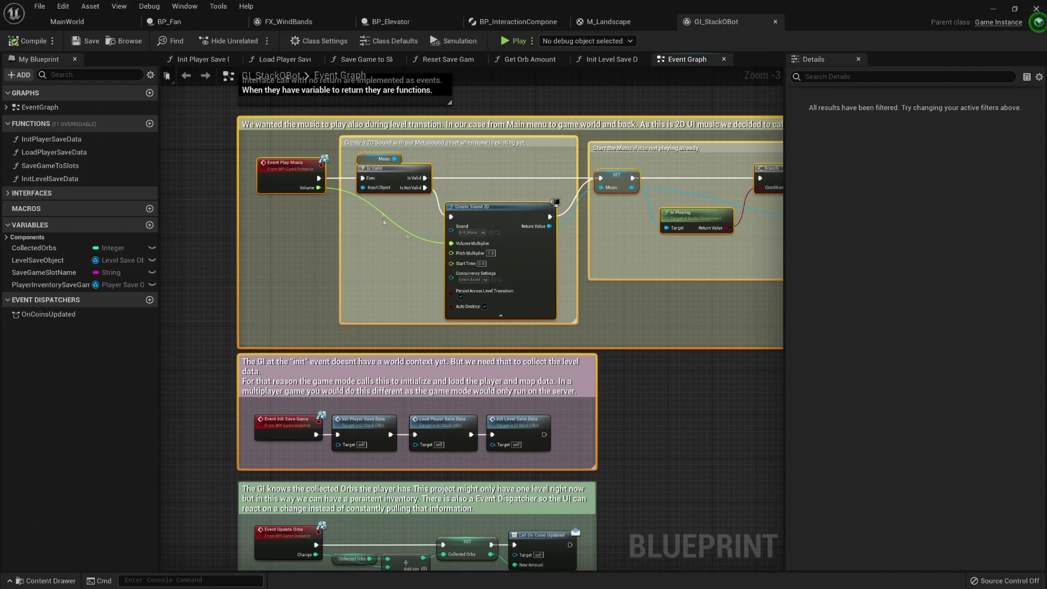
right_drag(339, 240, 242, 326)
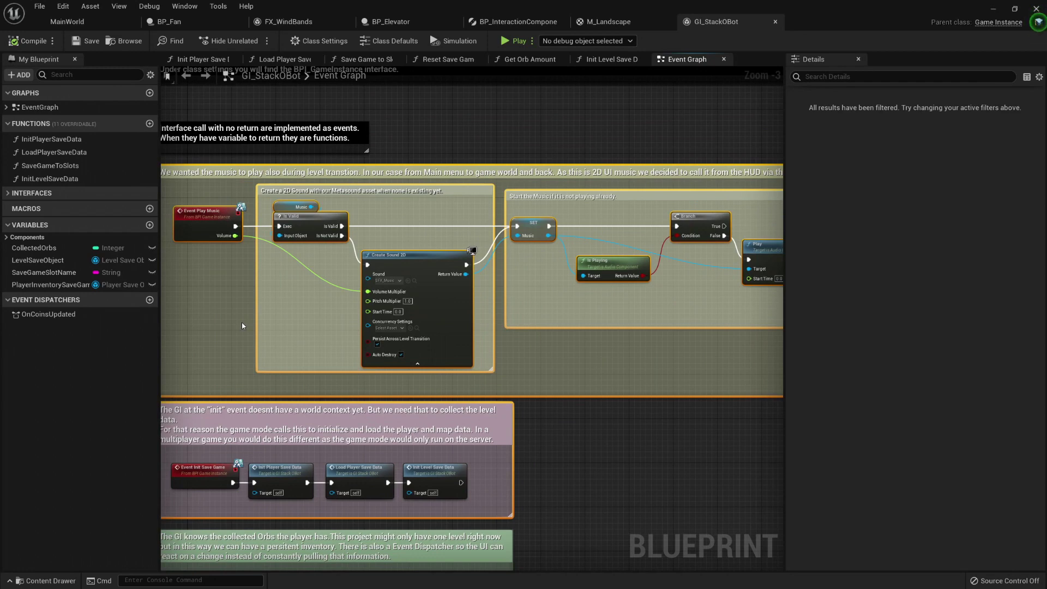
scroll(491, 320, down, 1)
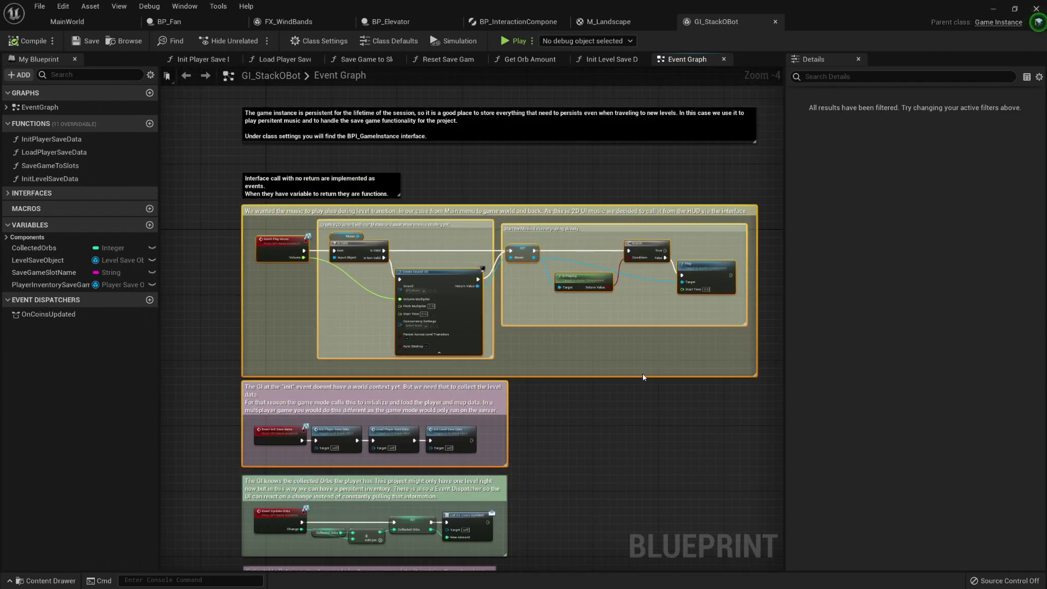
scroll(644, 377, up, 1)
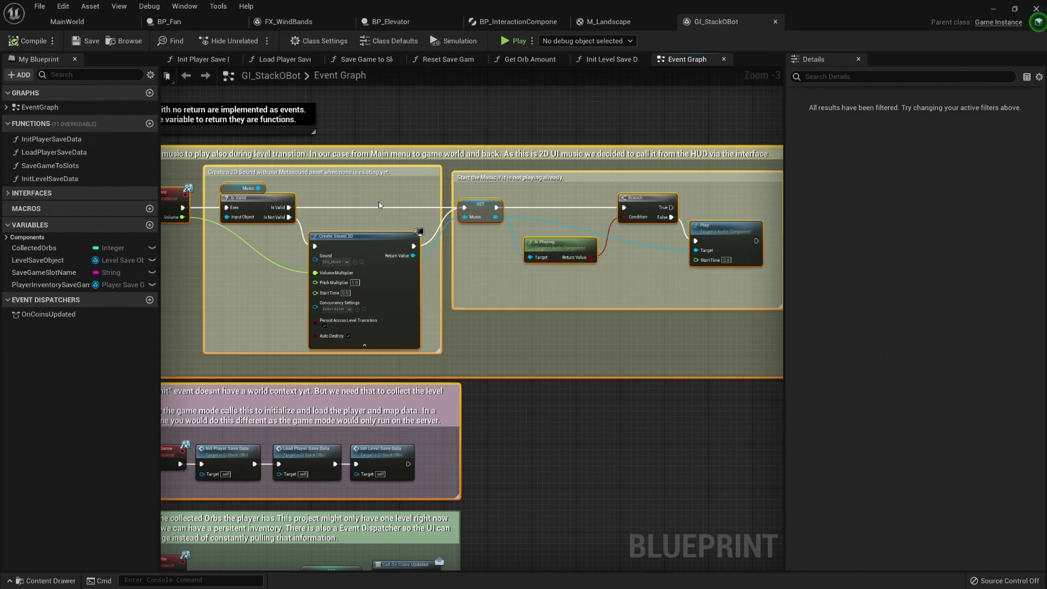
mouse_move(360, 240)
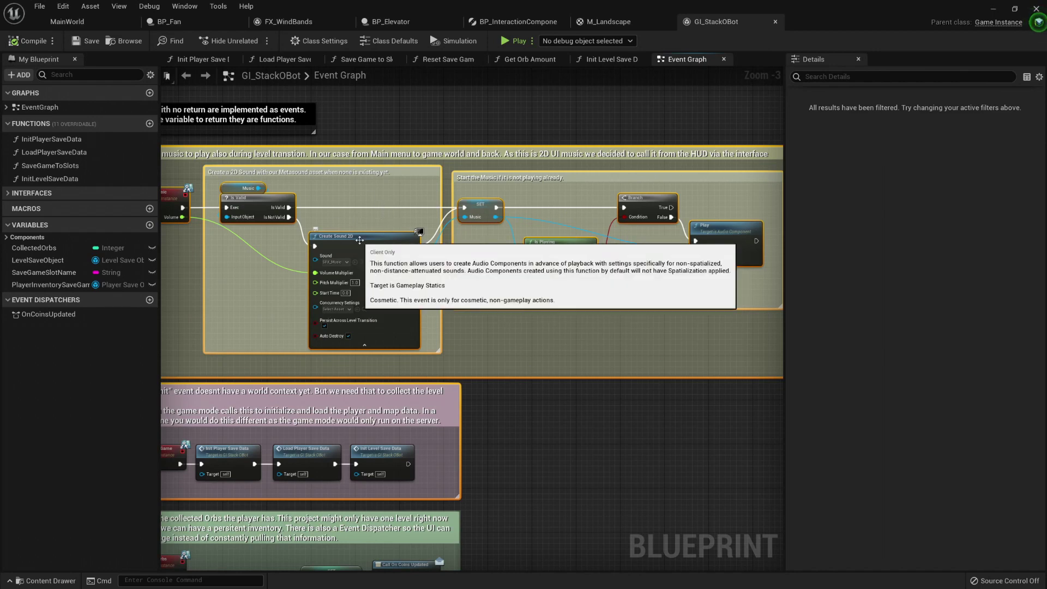
Bring the content folders back up and look through the blueprints' Character and GameElements folders and the Characters folder.
click(47, 580)
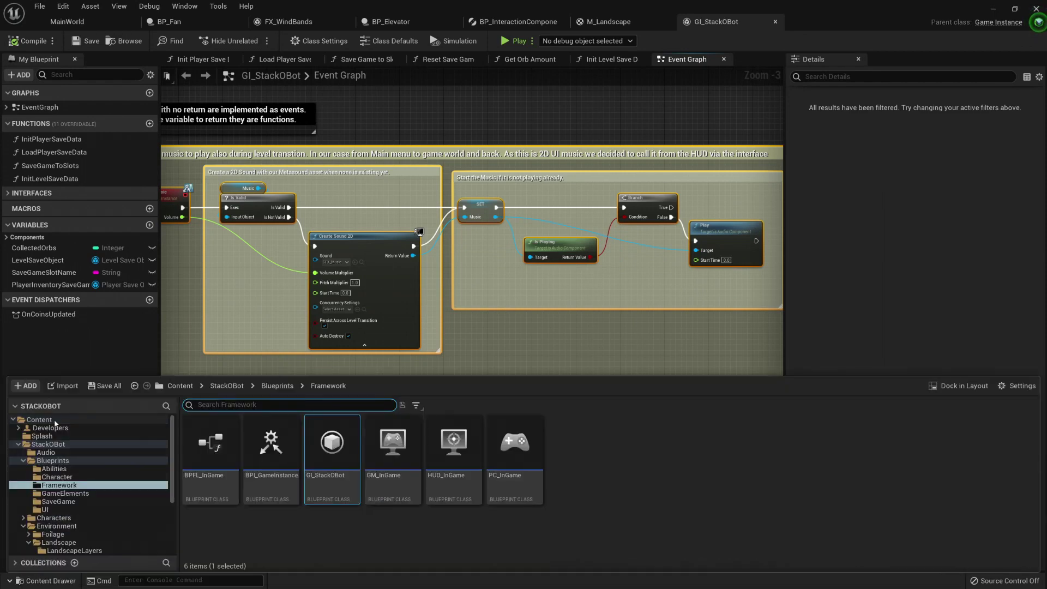
click(57, 477)
click(77, 493)
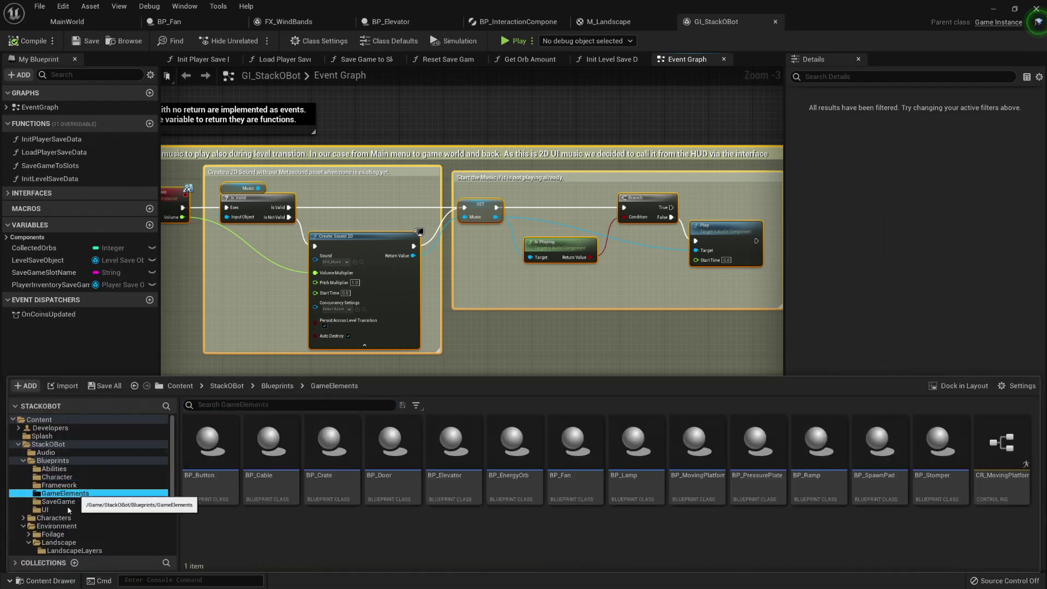
click(53, 517)
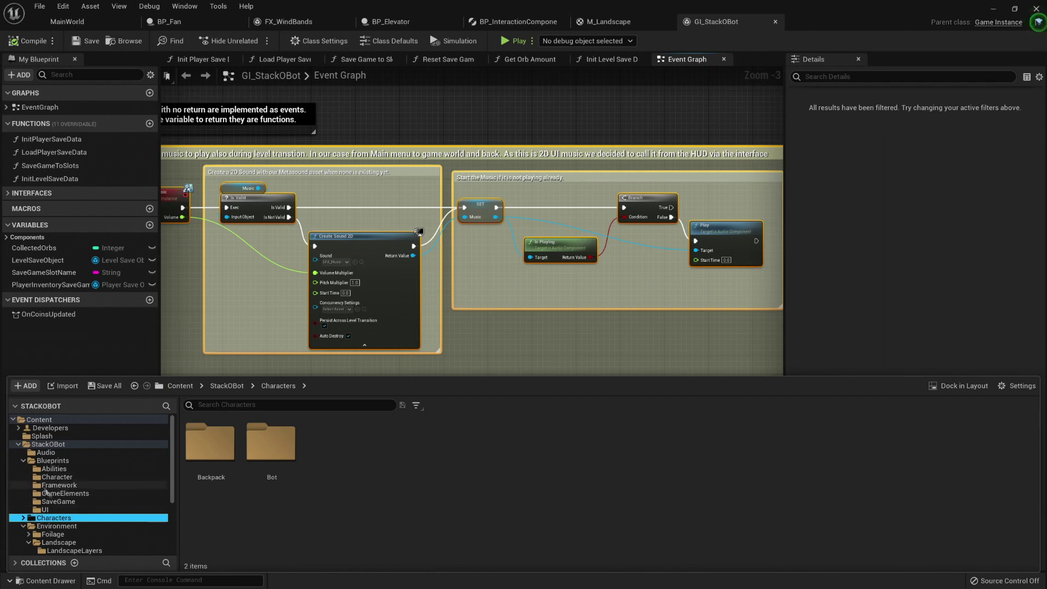
scroll(66, 483, down, 3)
scroll(66, 482, up, 1)
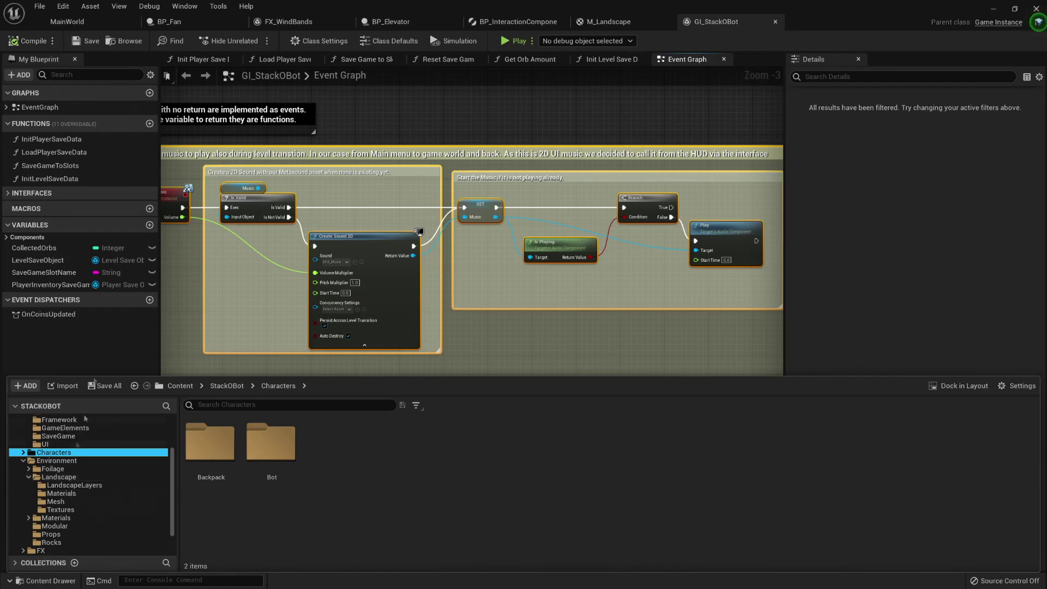
Return to the MainWorld level, select the BP_MovingPlatform and look across the walled test area towards the fans and tower.
click(67, 21)
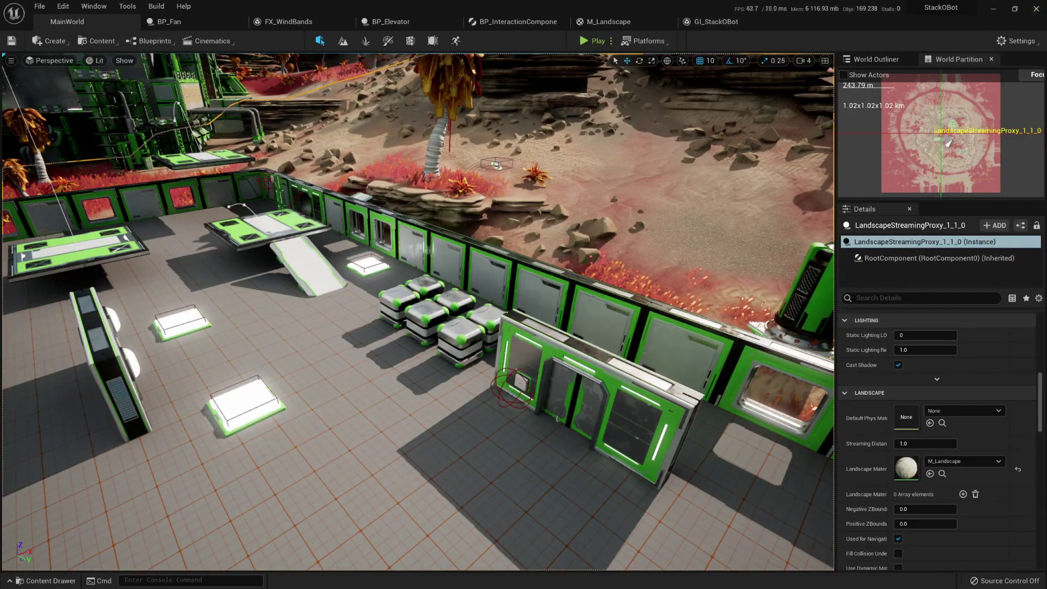
click(322, 333)
click(267, 227)
right_drag(267, 226, 110, 139)
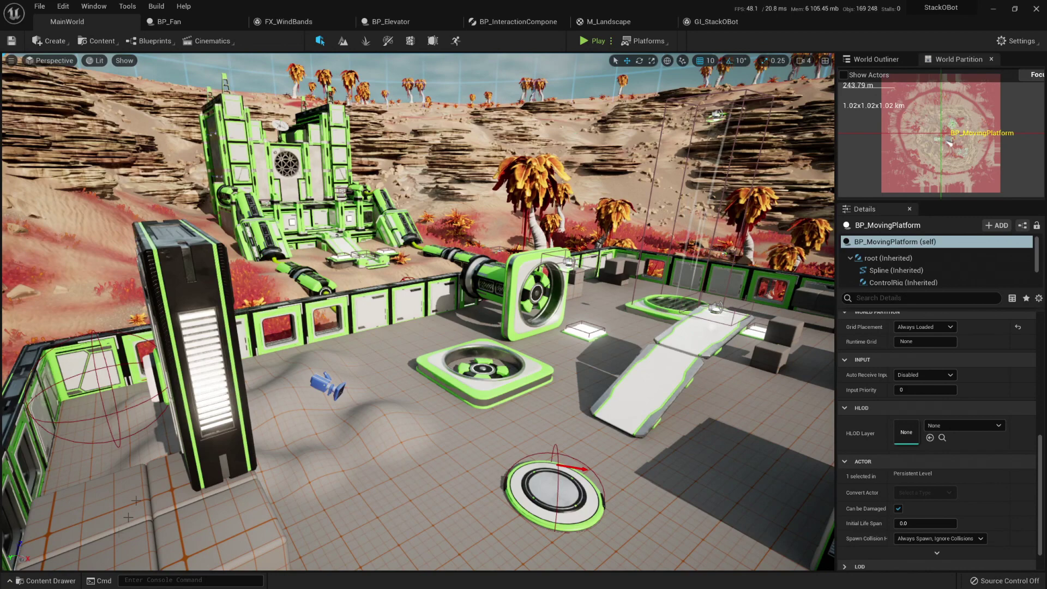
Show the contents of the Environment Materials folder and the project's Input folder.
click(61, 582)
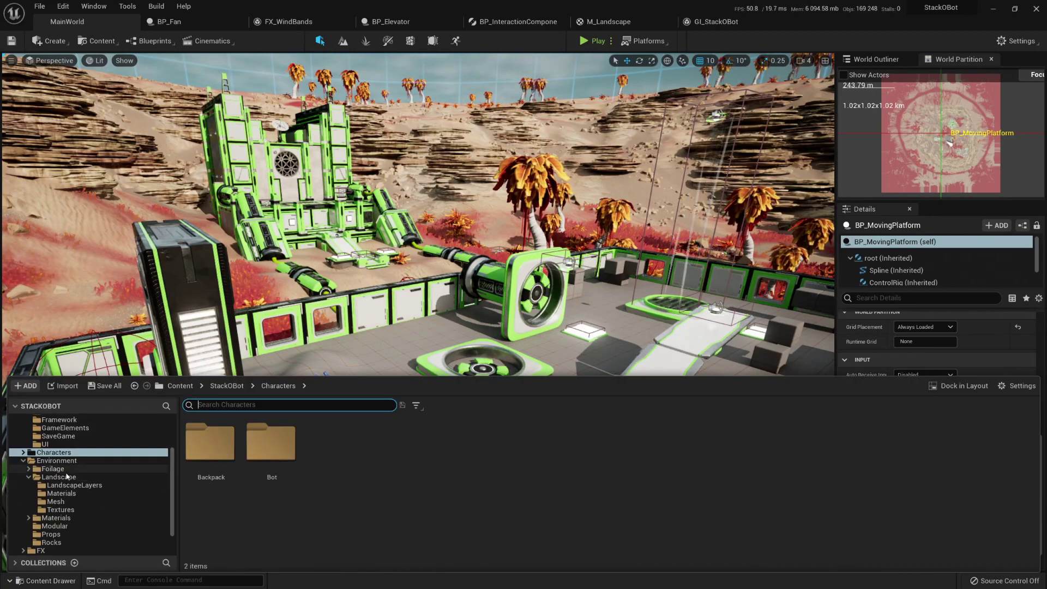
scroll(86, 484, down, 2)
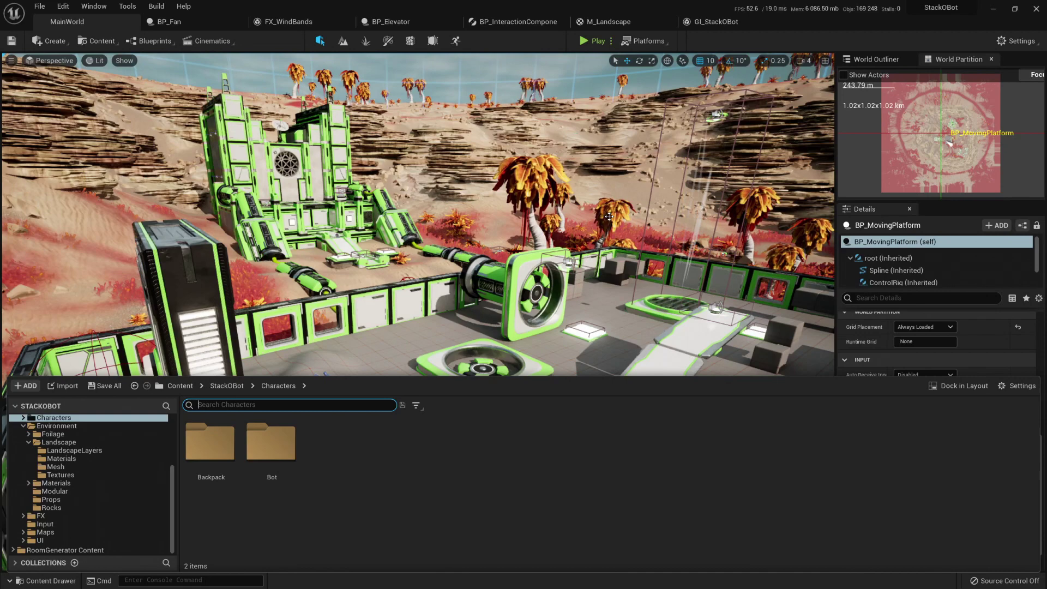
click(44, 484)
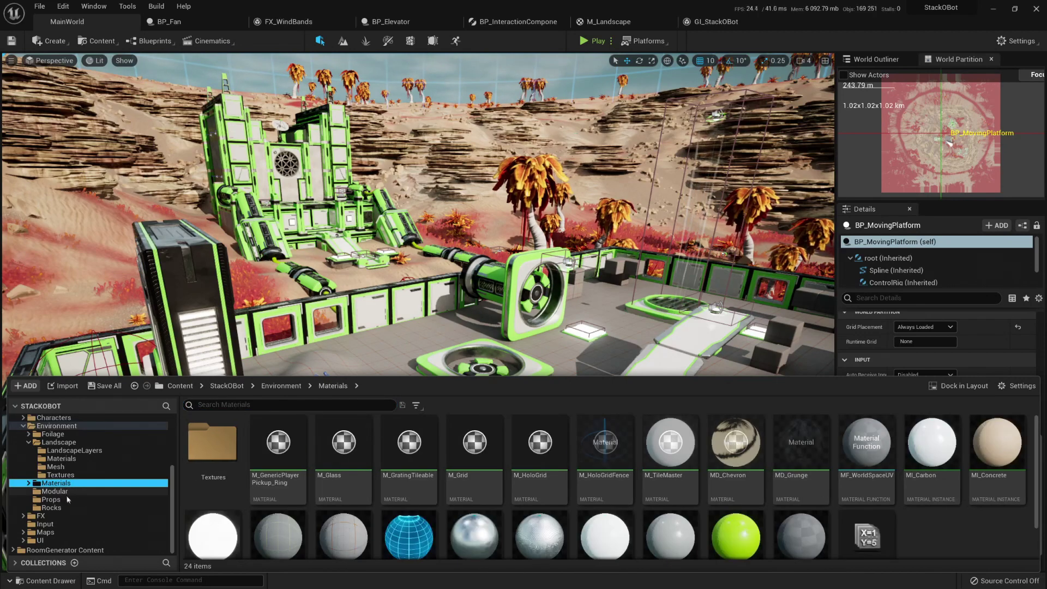
click(76, 523)
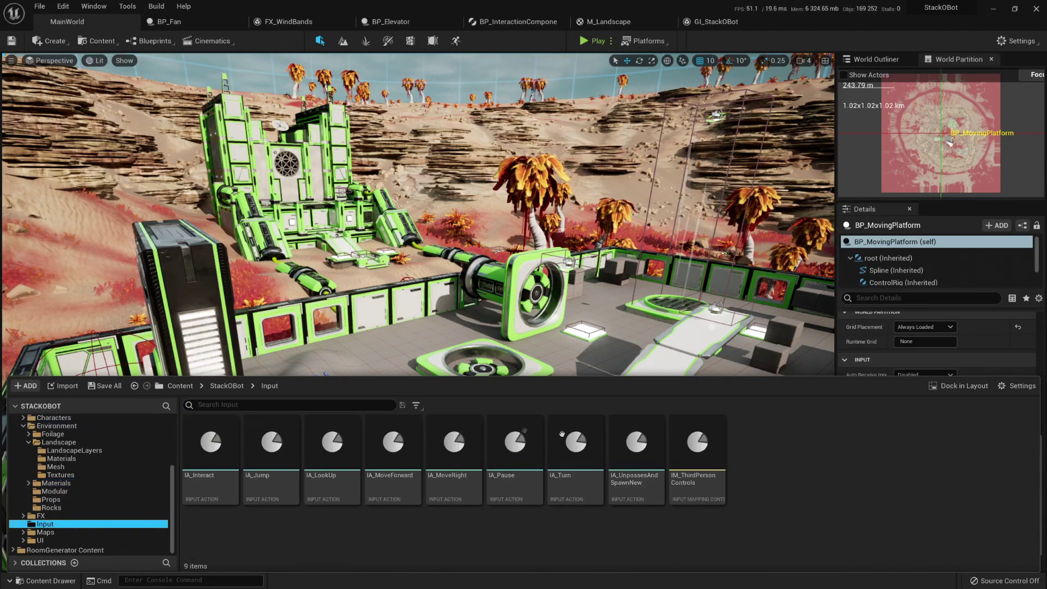
Open the IA_MoveForward input action and the IM_ThirdPersonControls mapping context from the Input folder.
double_click(385, 441)
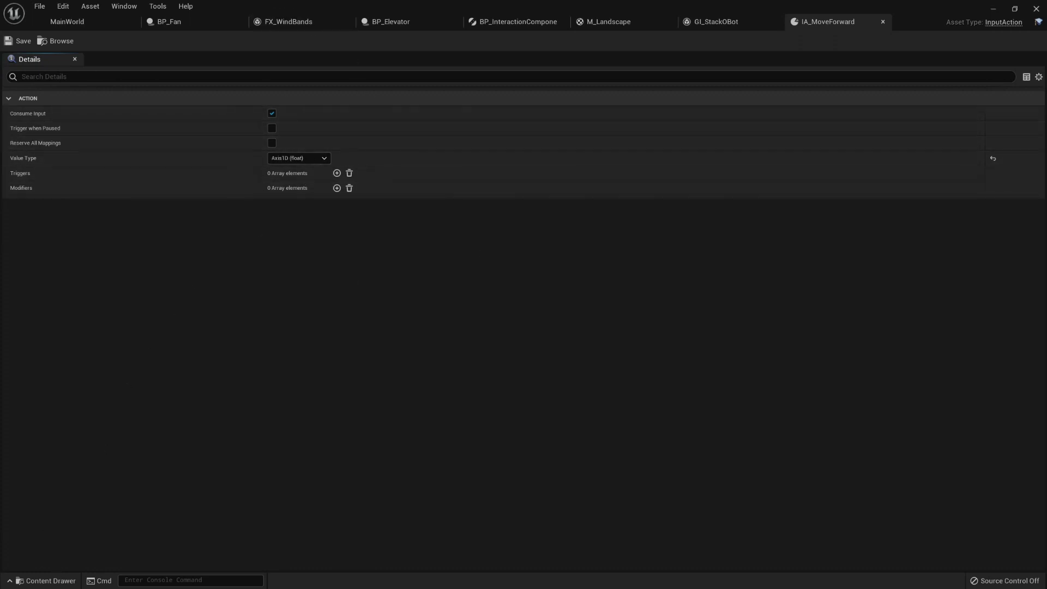
click(47, 580)
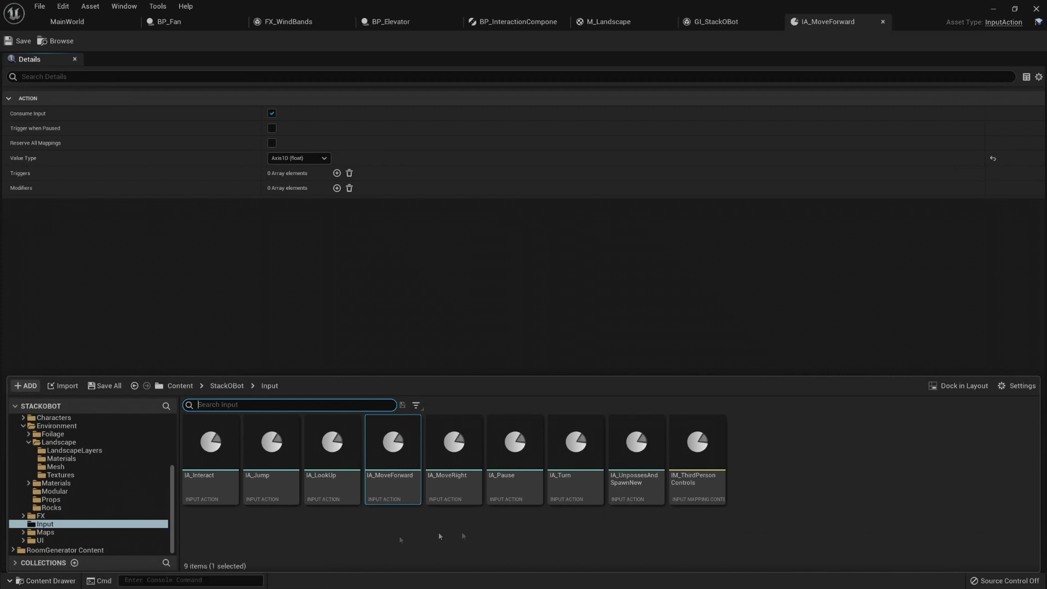
double_click(689, 463)
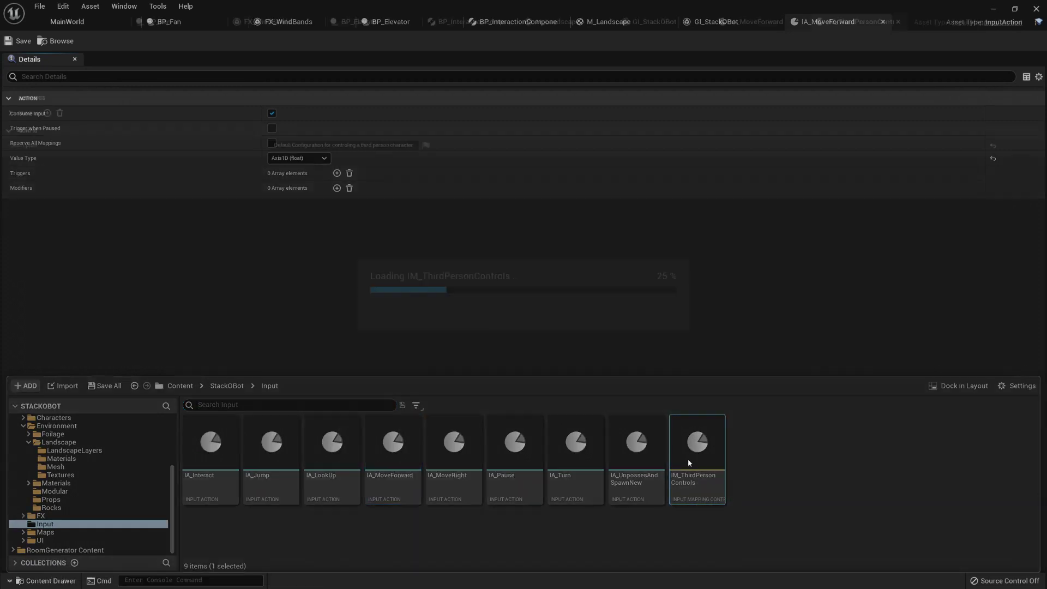
Expand the mappings of IM_ThirdPersonControls, and show the contents of the Maps folder from the MainWorld level.
click(9, 113)
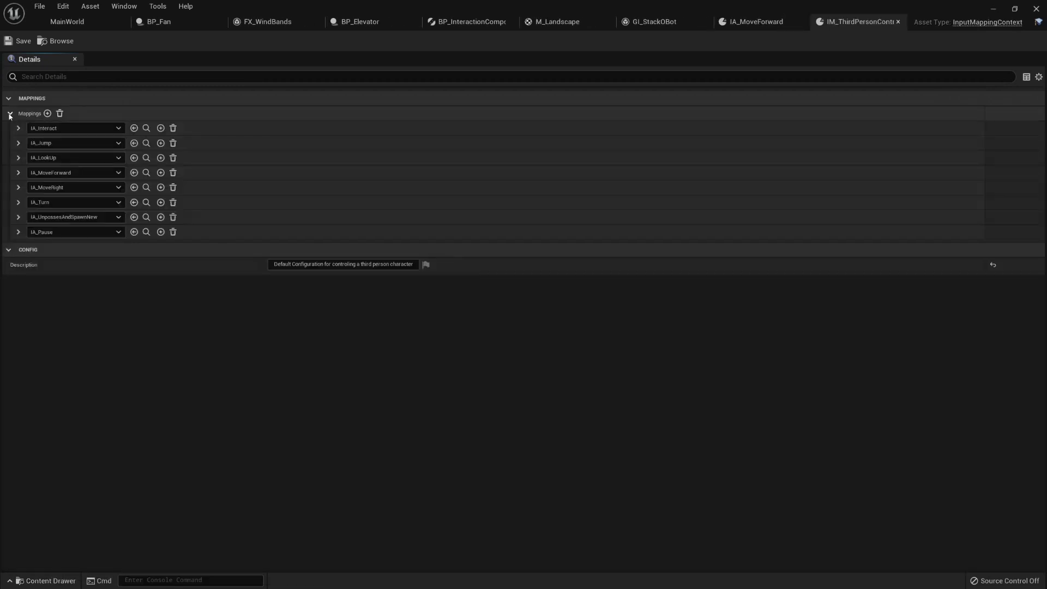
click(67, 22)
click(49, 582)
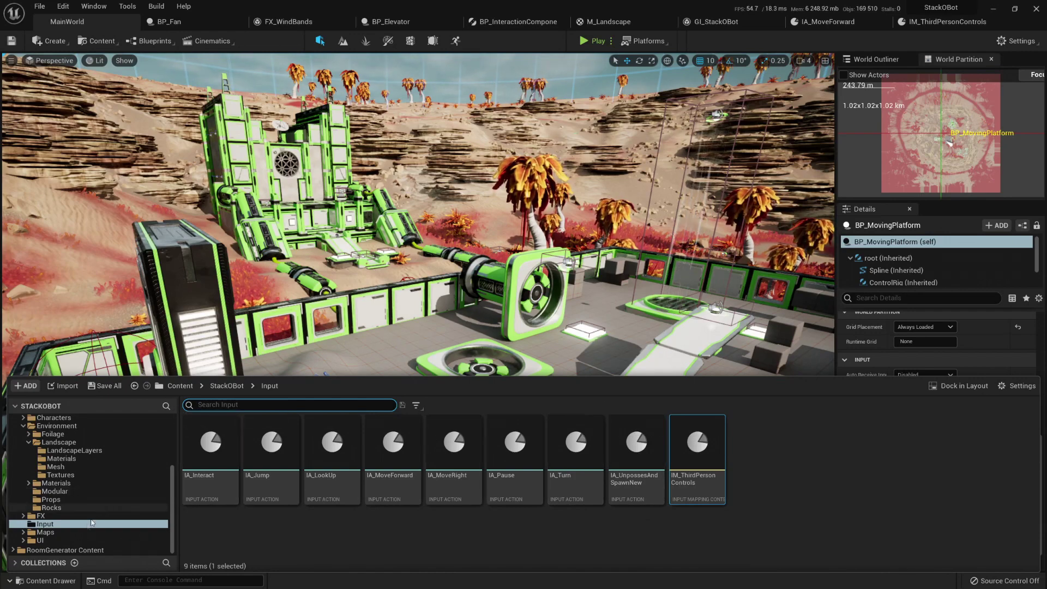
click(73, 533)
scroll(114, 456, up, 5)
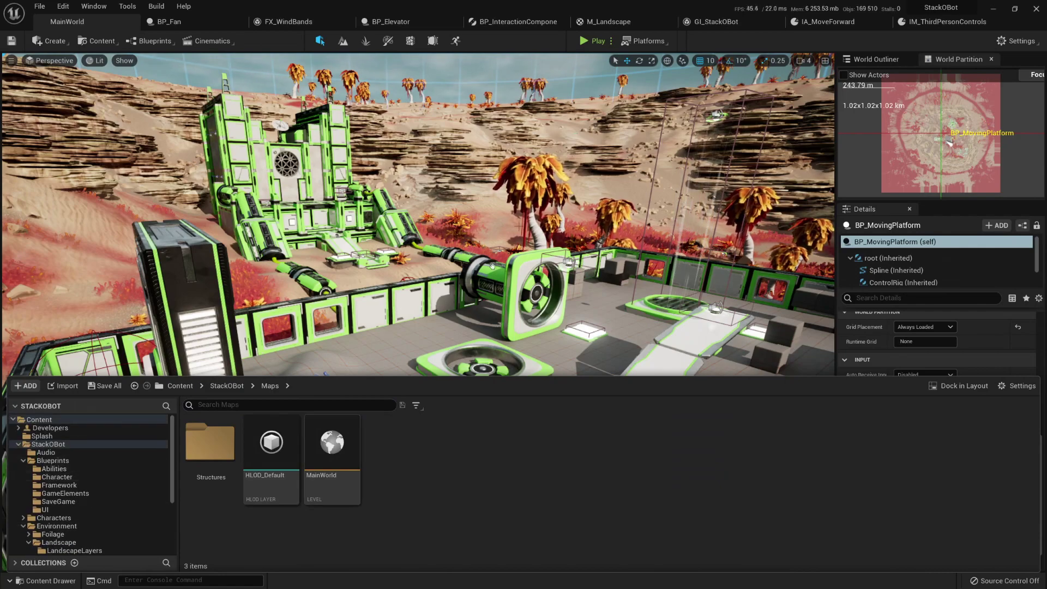
Examine the walled test area in MainWorld from the fans and ramp across to the moving platforms and stacked crates.
right_drag(400, 304, 455, 311)
key(w)
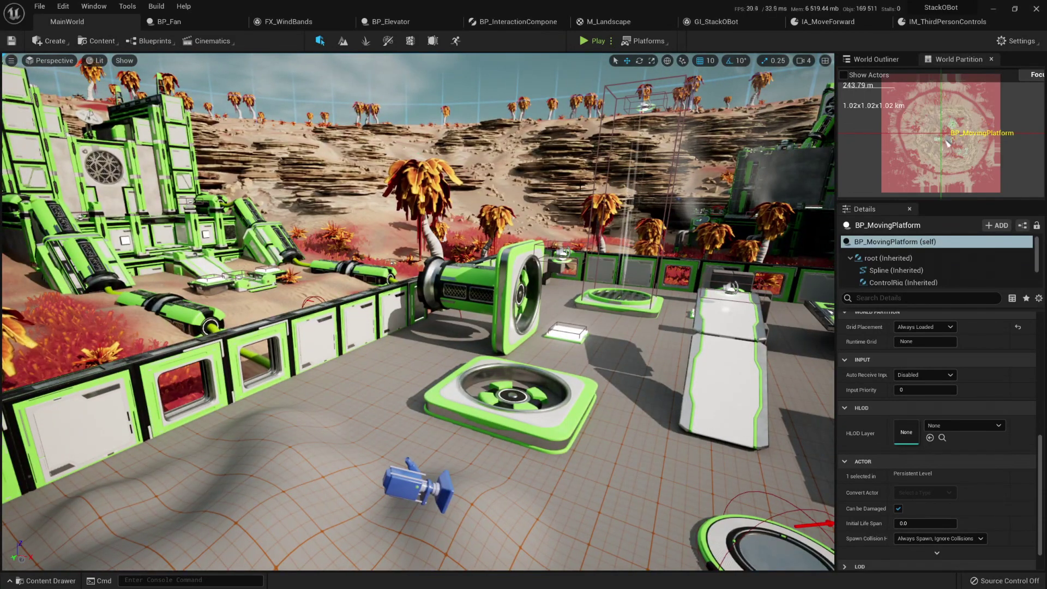
right_drag(598, 288, 666, 290)
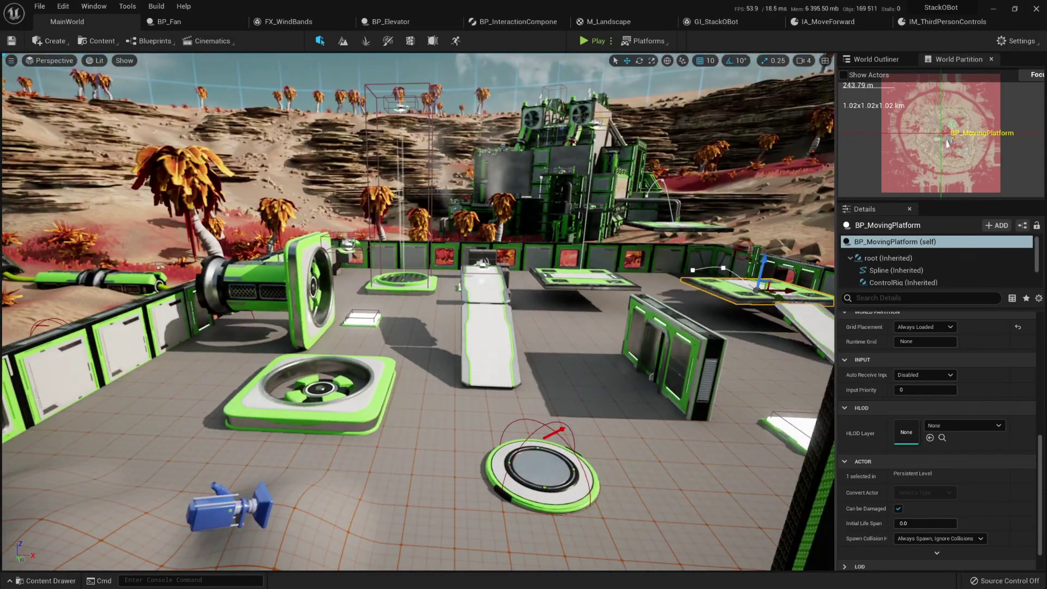
key(w)
right_drag(587, 324, 635, 329)
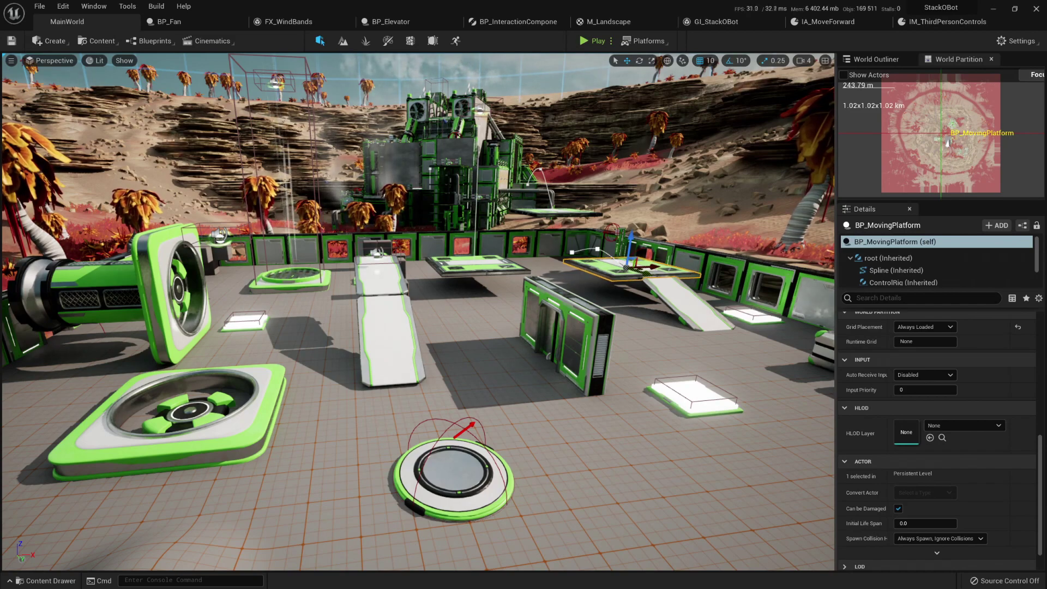
right_drag(586, 275, 558, 332)
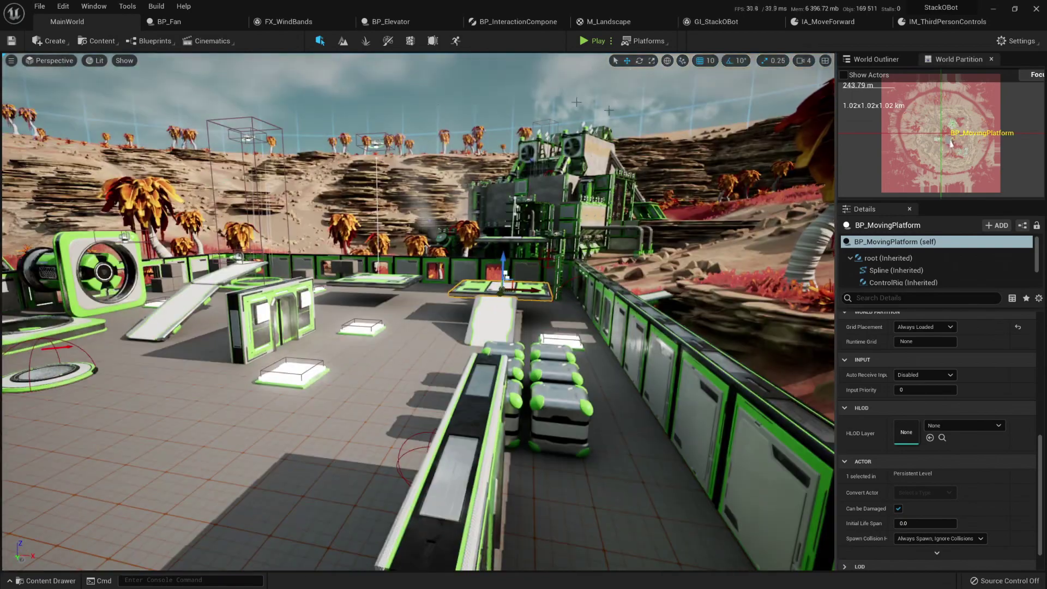
Look over the test area from around the stacked crates, covering the door, the glowing floor pads, the moving platform and the tower.
right_drag(452, 163, 387, 179)
right_drag(387, 254, 434, 250)
key(w)
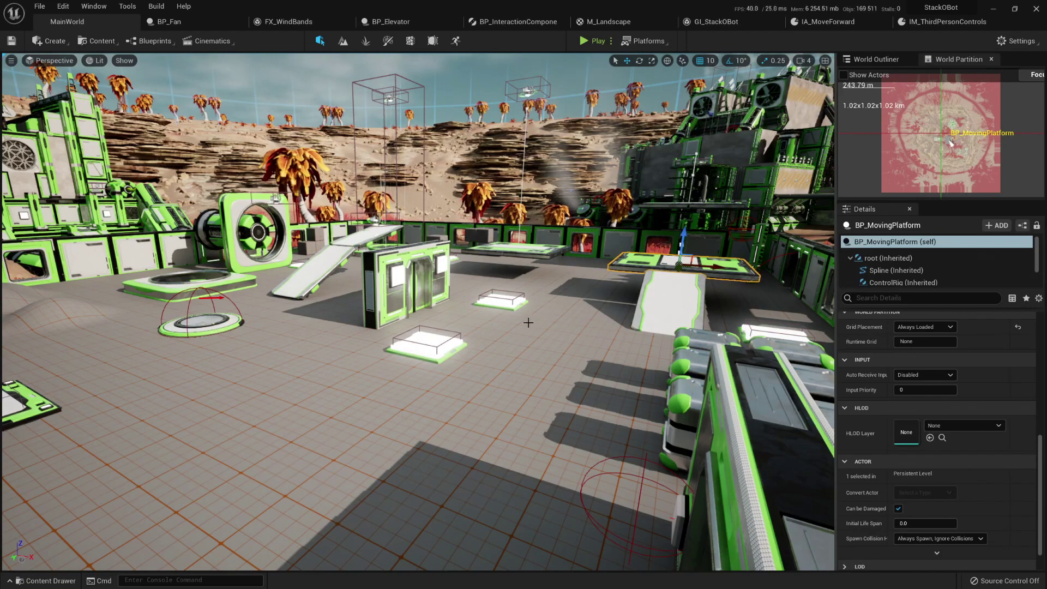
key(d)
right_drag(528, 322, 381, 287)
key(d)
key(a)
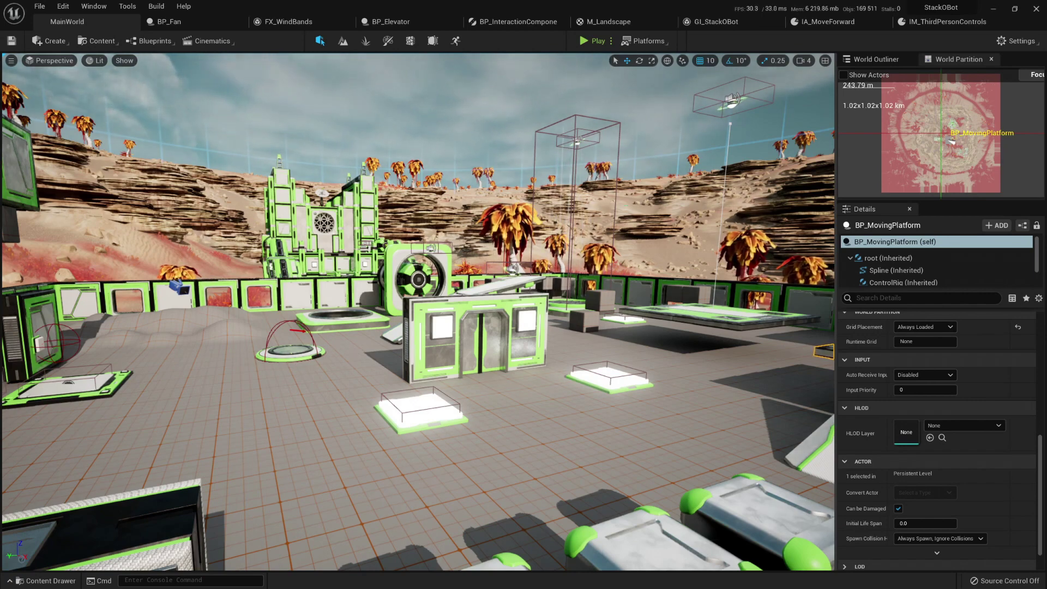
key(f)
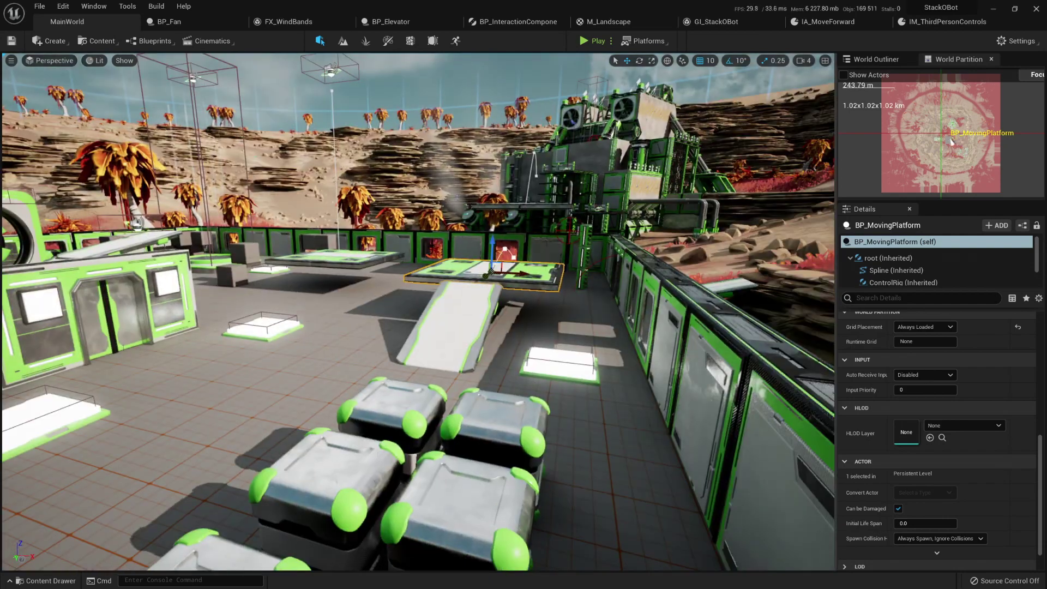
right_drag(429, 270, 305, 262)
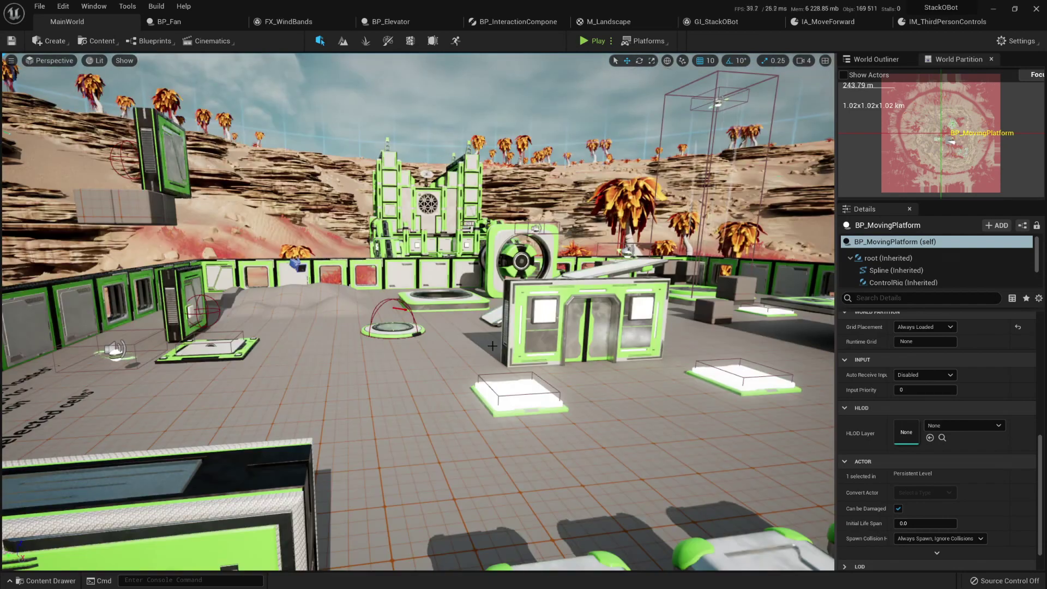
right_drag(485, 339, 511, 347)
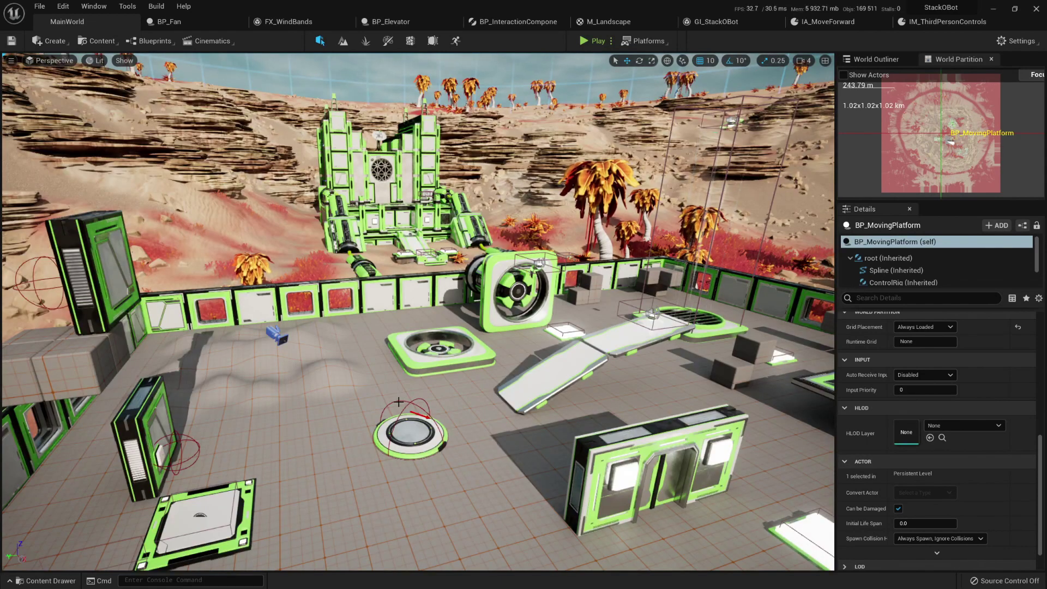
right_drag(398, 402, 459, 449)
key(a)
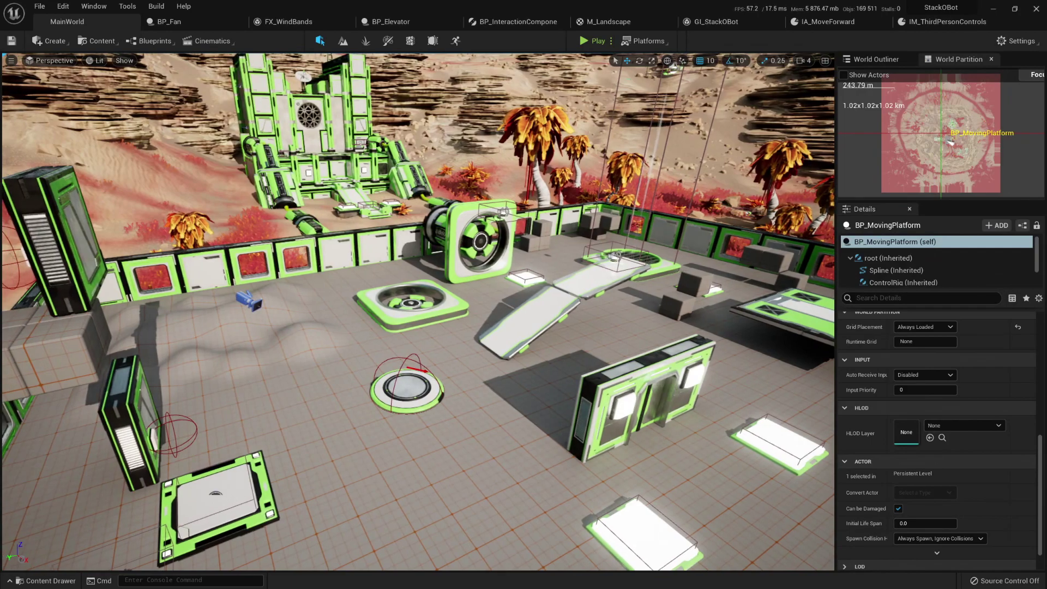
key(a)
key(d)
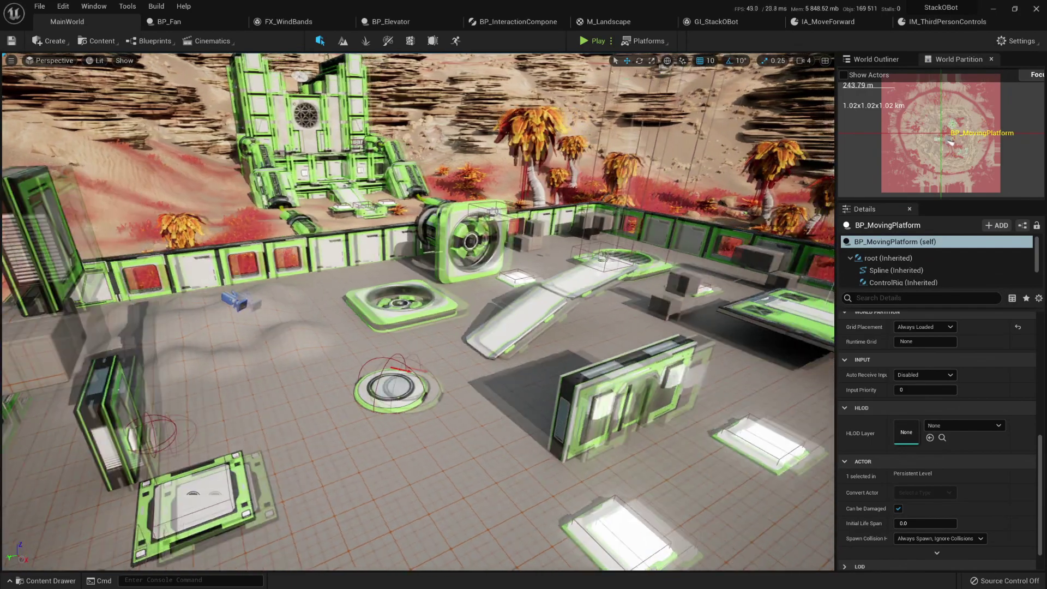
key(a)
key(d)
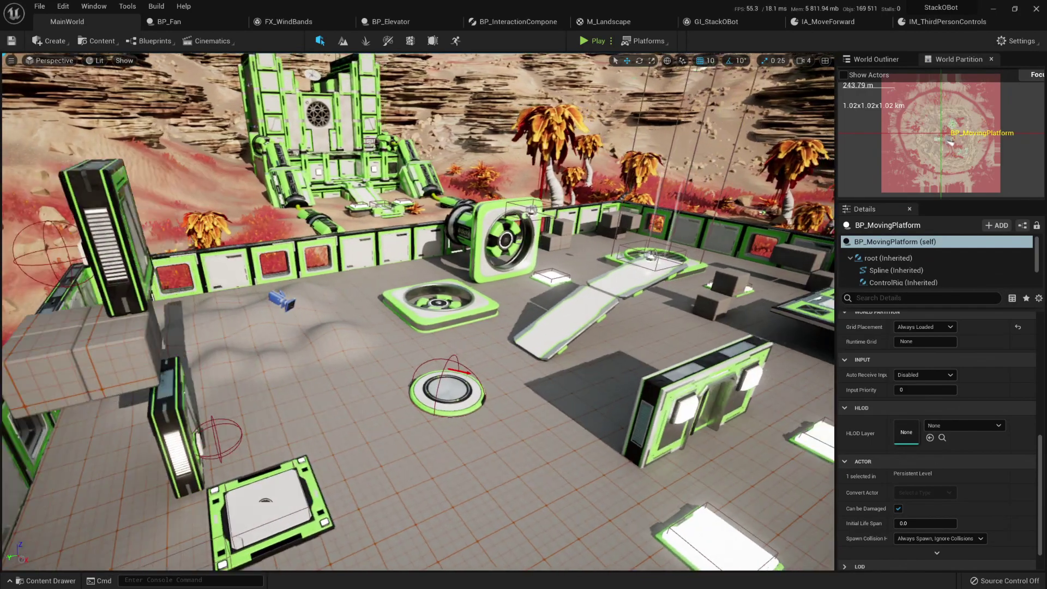
right_drag(411, 412, 457, 340)
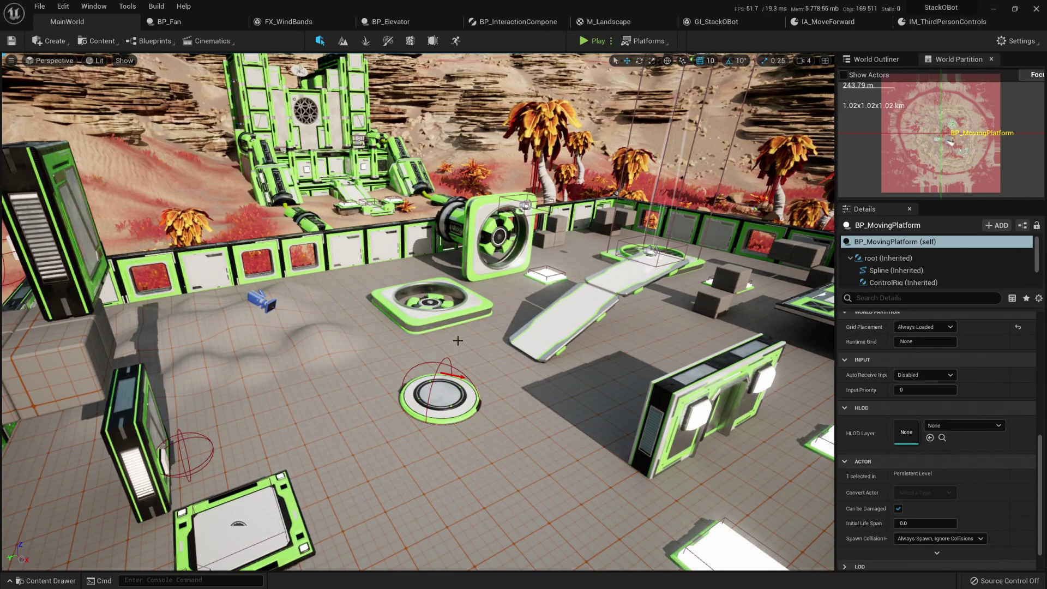